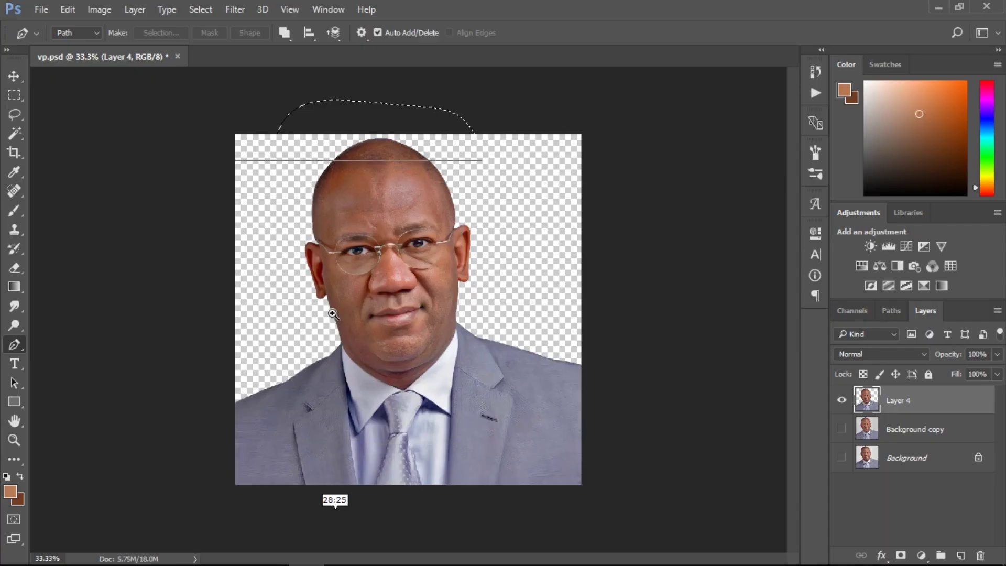
- Zoom in on the face and place the first Pen anchors along the left jaw and collar
key("ctrl+plus")
key("ctrl+plus")
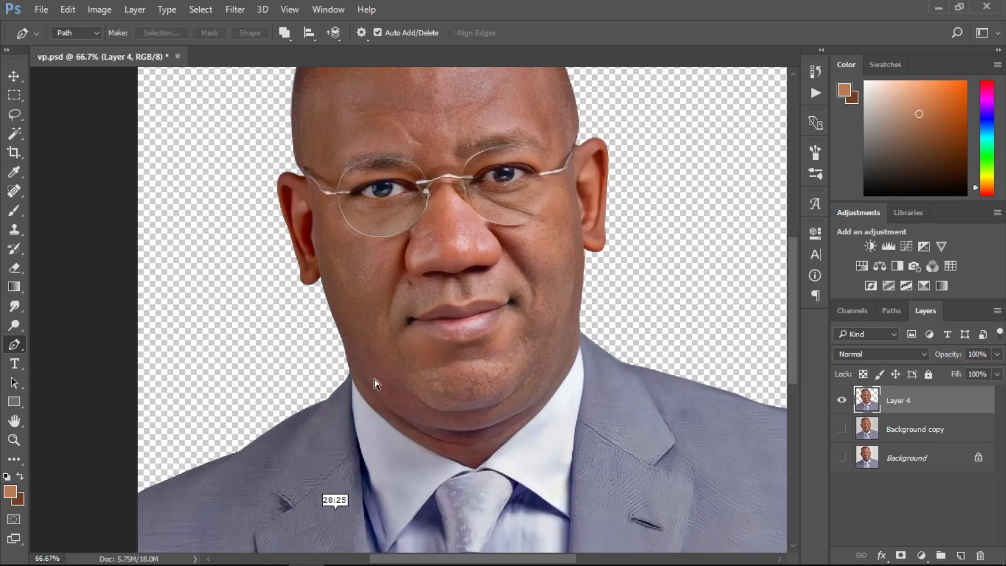
scroll(367, 380, "up", 1)
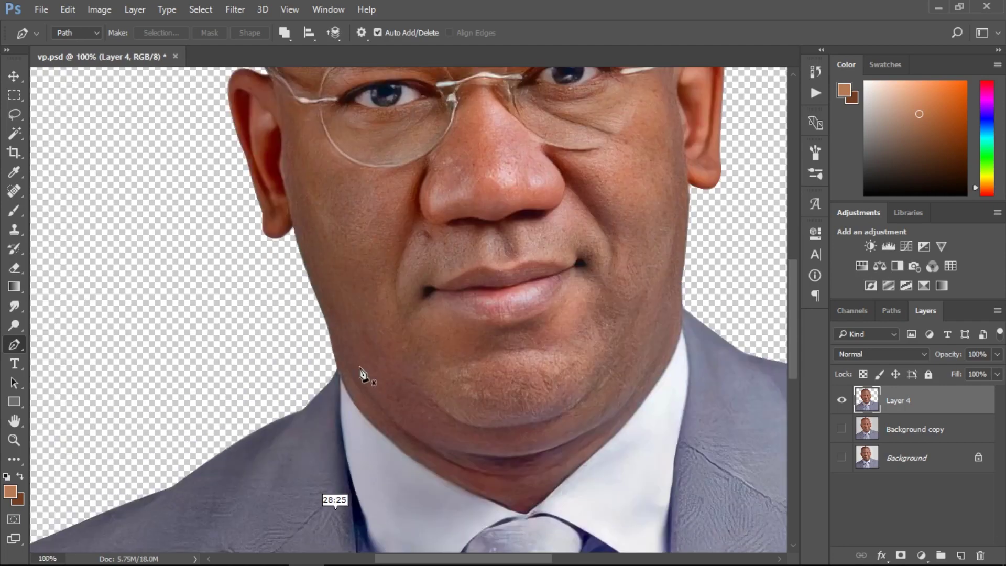
left_click(326, 360)
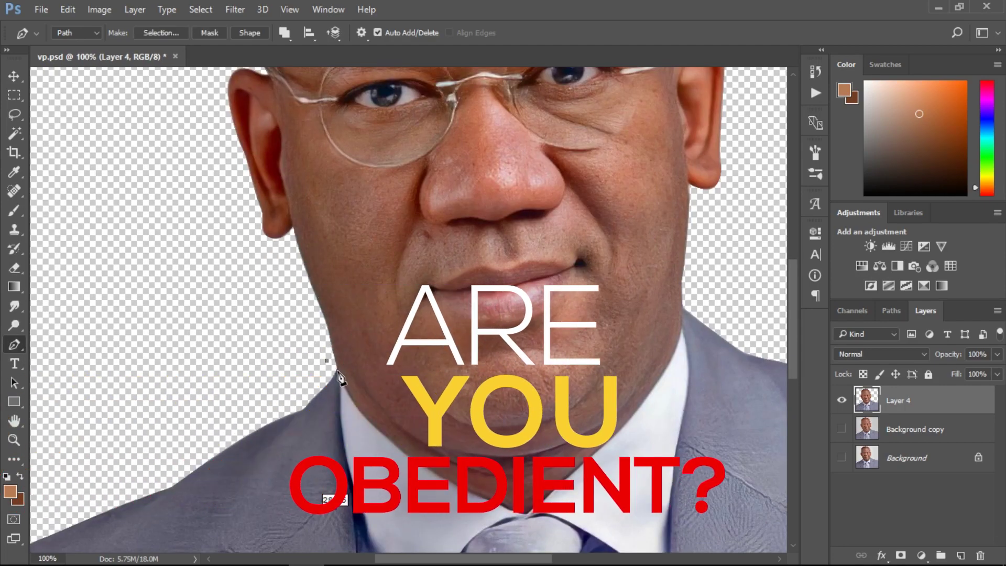
left_click(356, 406)
left_click(382, 433)
- Extend the Pen path along the collar and up the right jaw line
left_click(421, 466)
left_click(453, 482)
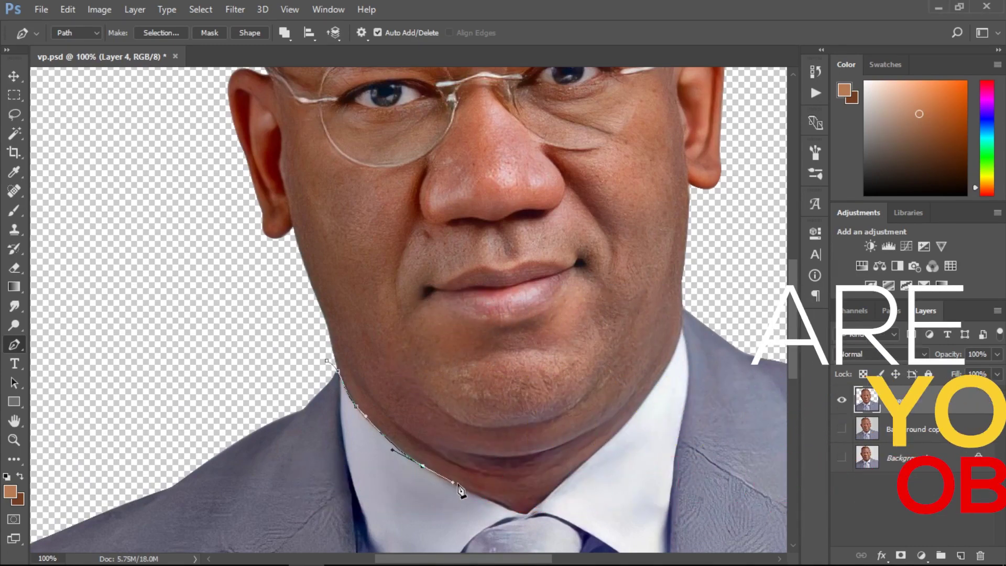
left_click(483, 499)
left_click(504, 507)
left_click(645, 408)
left_click(683, 324)
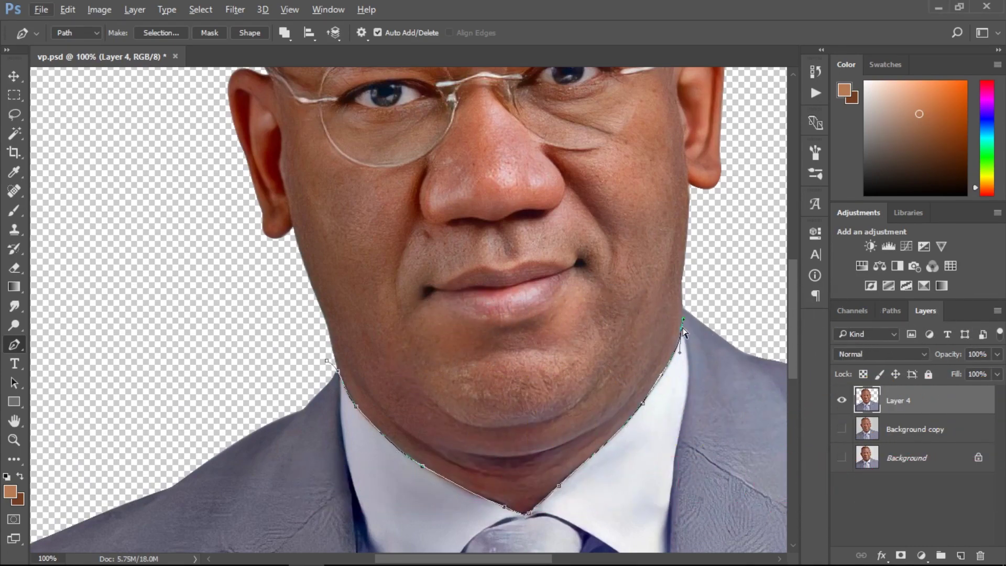
left_click(687, 297)
scroll(666, 400, "down", 2)
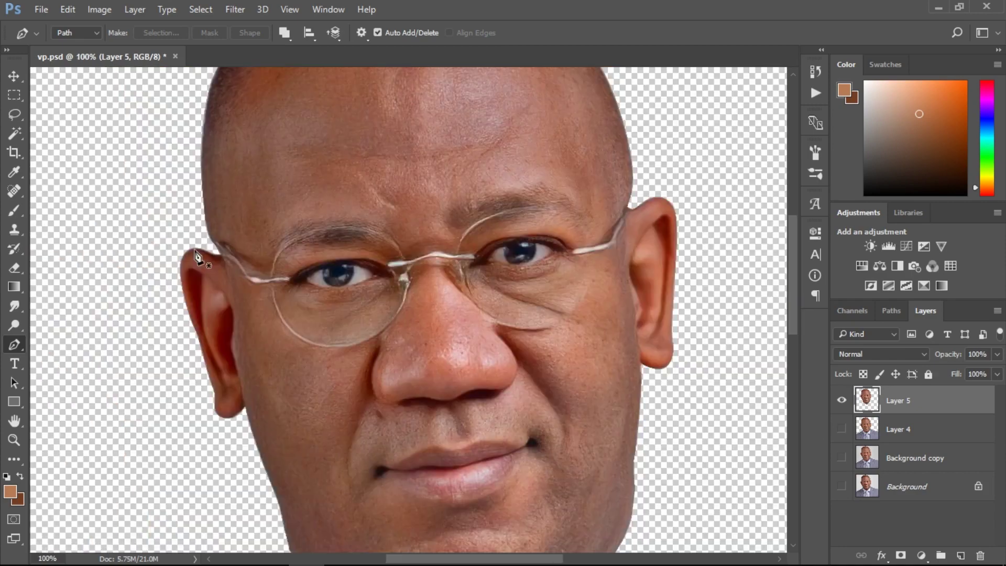
- Start a new path at the left glasses arm and trace over both upper lens rims
left_click(217, 244)
left_click(244, 269)
left_click(271, 280)
left_click_drag(299, 235, 330, 225)
left_click(406, 261)
left_click(426, 252)
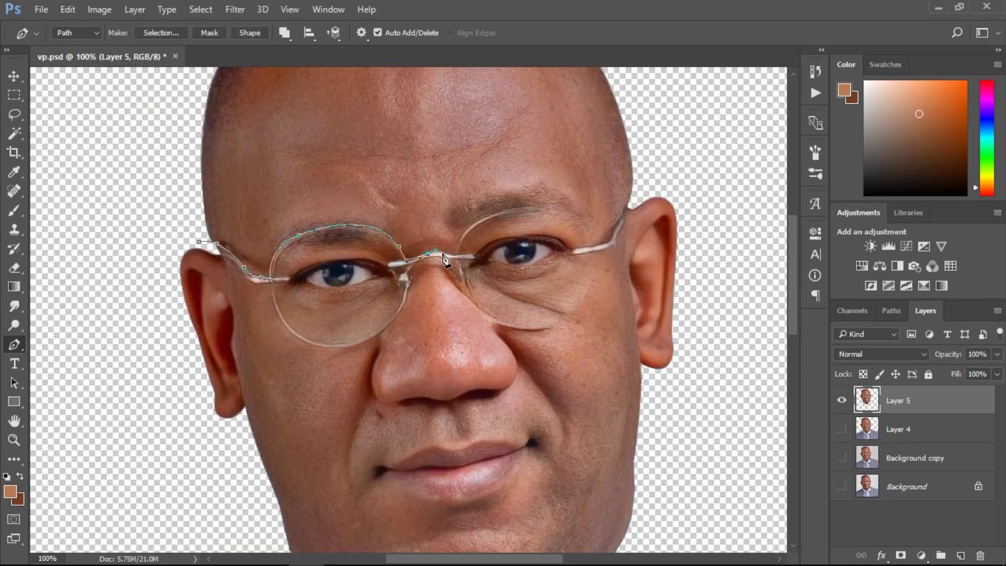
left_click_drag(485, 217, 516, 202)
left_click_drag(591, 218, 593, 241)
scroll(623, 209, "up", 1)
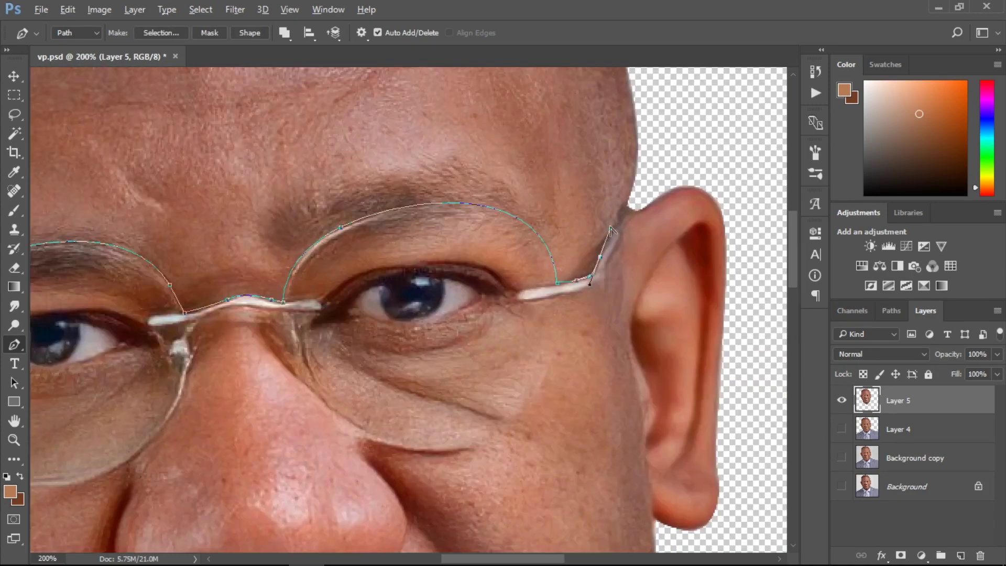
- Continue the glasses path around both lower lens rims and back toward its start
left_click(597, 283)
left_click(503, 440)
left_click(367, 451)
scroll(294, 361, "down", 1)
left_click(254, 315)
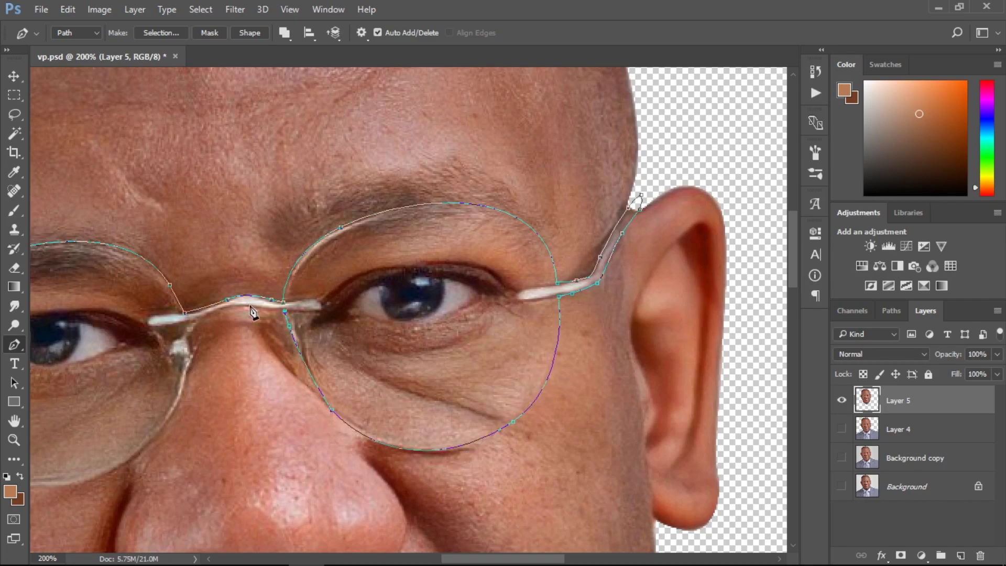
left_click(175, 411)
scroll(175, 414, "up", 1)
left_click(288, 416)
left_click(277, 367)
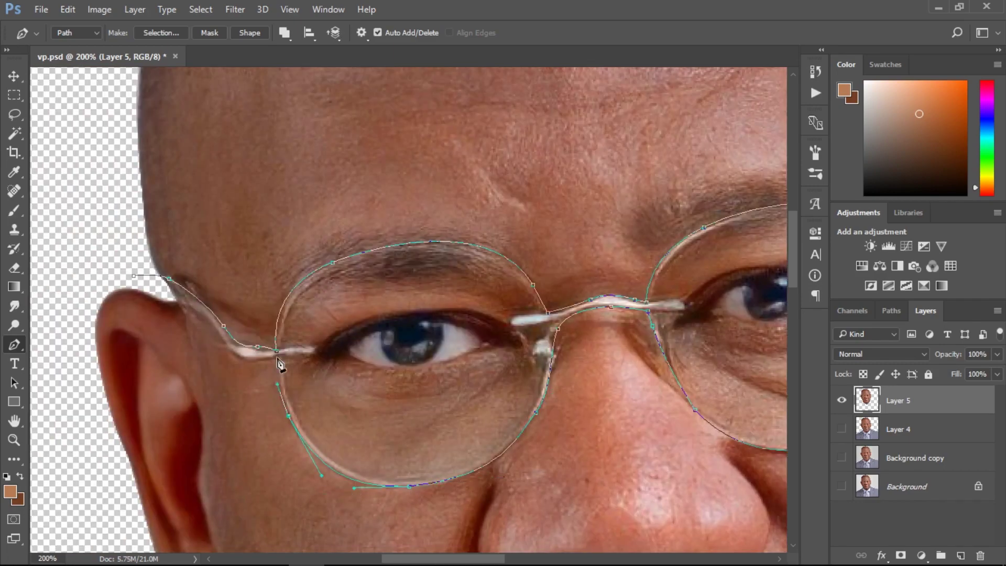
left_click(228, 347)
left_click(189, 308)
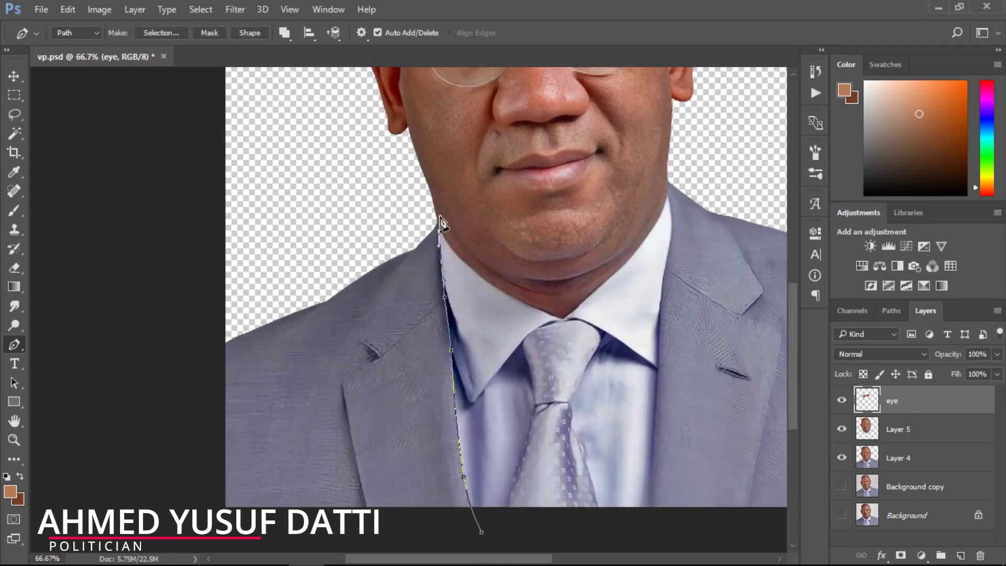
- Cut the neck and shirt to a layer named 'inner' below the face, then select the eye layer
left_click(575, 535)
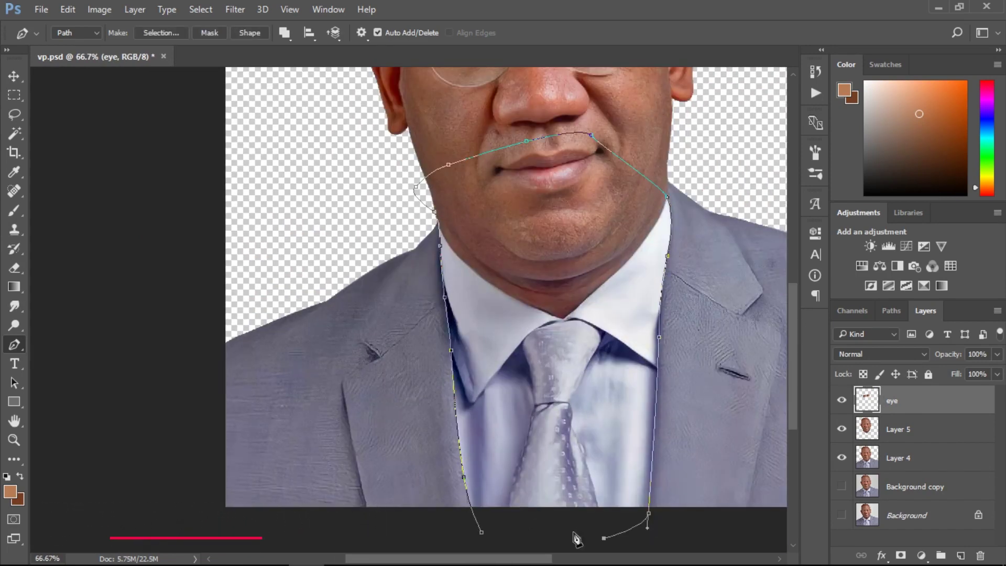
key("ctrl+Return")
key("ctrl+j")
double_click(896, 429)
type("inner")
key("Escape")
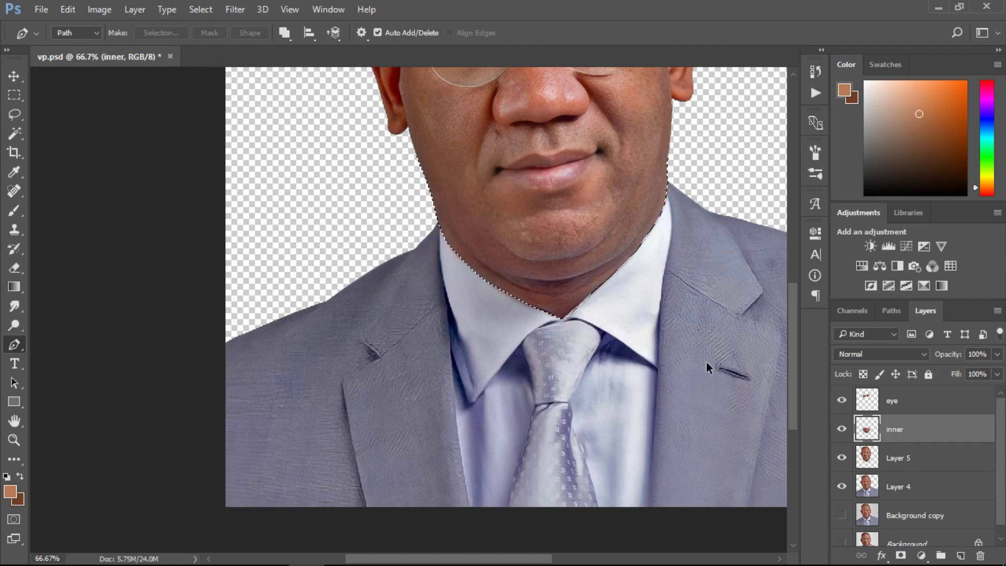
left_click_drag(902, 428, 898, 458)
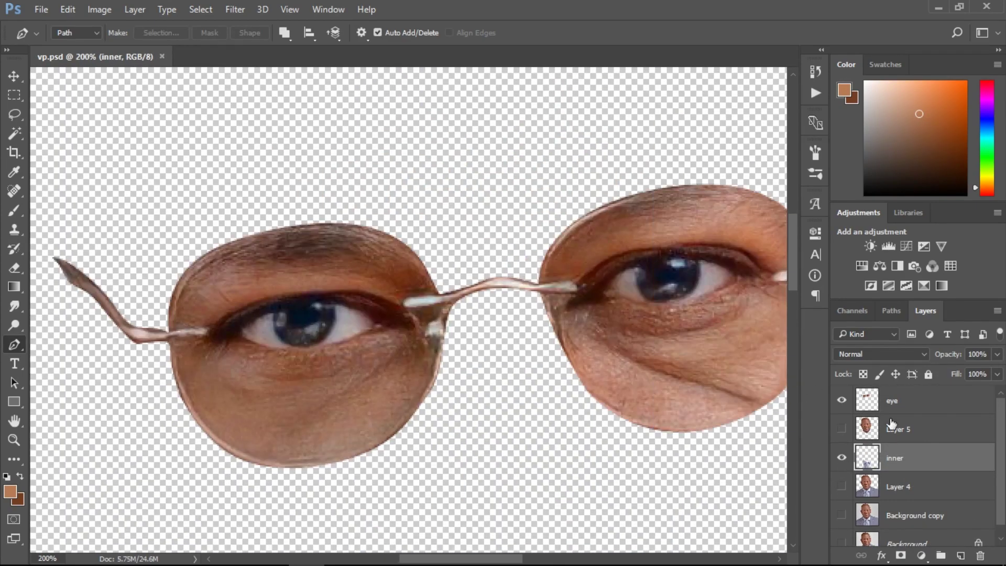
left_click(891, 404)
left_click(172, 329)
- Close the left lens path and copy it to a new layer named 'lens'
left_click_drag(225, 255, 250, 241)
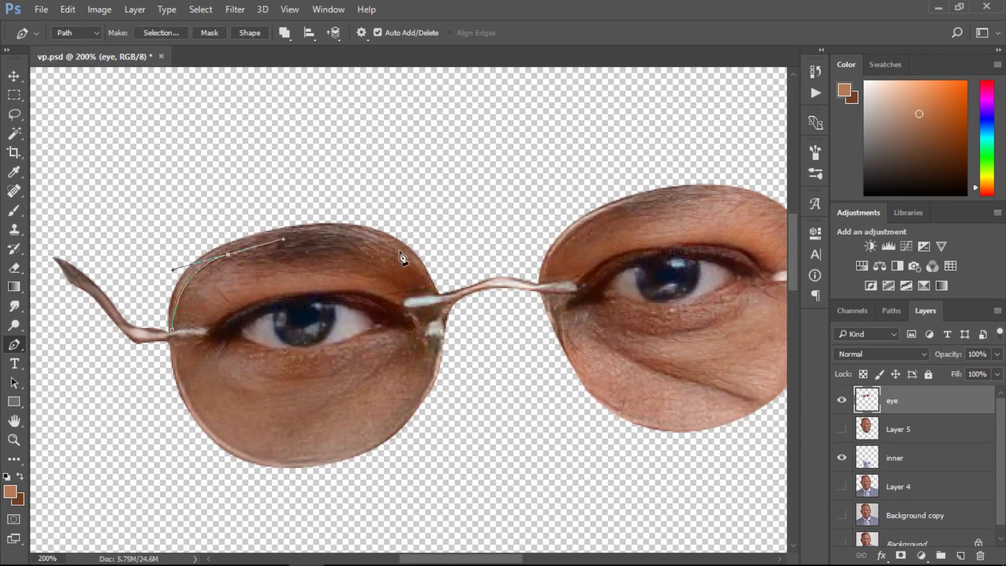
left_click_drag(349, 228, 386, 239)
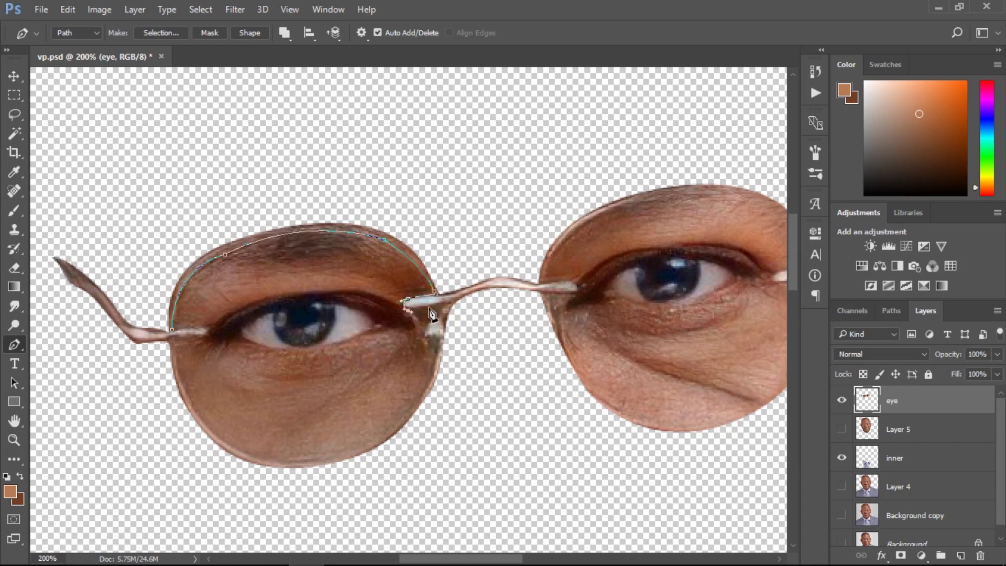
left_click_drag(418, 406, 395, 436)
left_click(172, 329)
key("ctrl+Return")
key("ctrl+j")
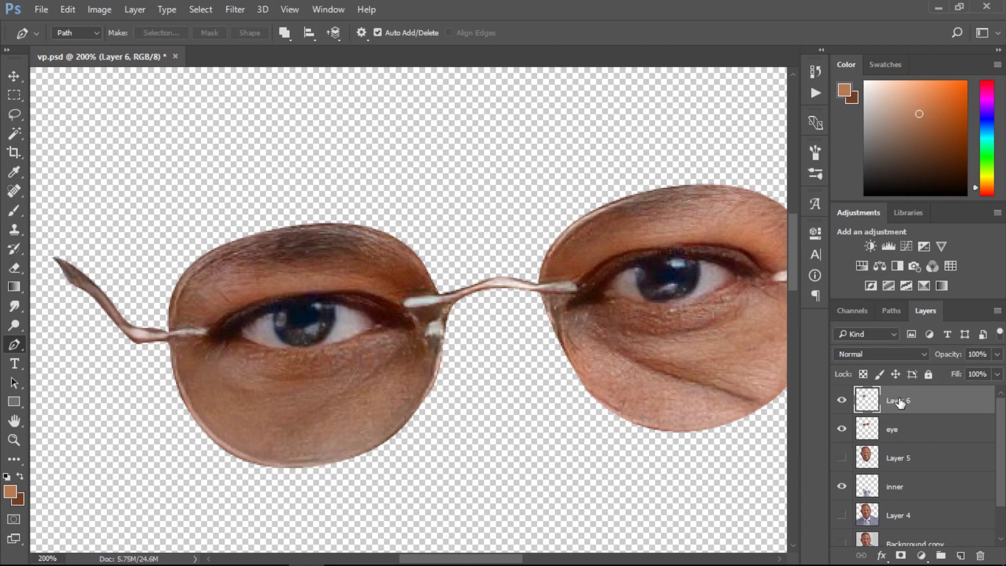
type("lens")
- Trace a closed Pen path around the right lens
scroll(408, 309, "right", 5)
left_click(370, 283)
left_click_drag(441, 207, 502, 184)
left_click_drag(630, 215, 636, 260)
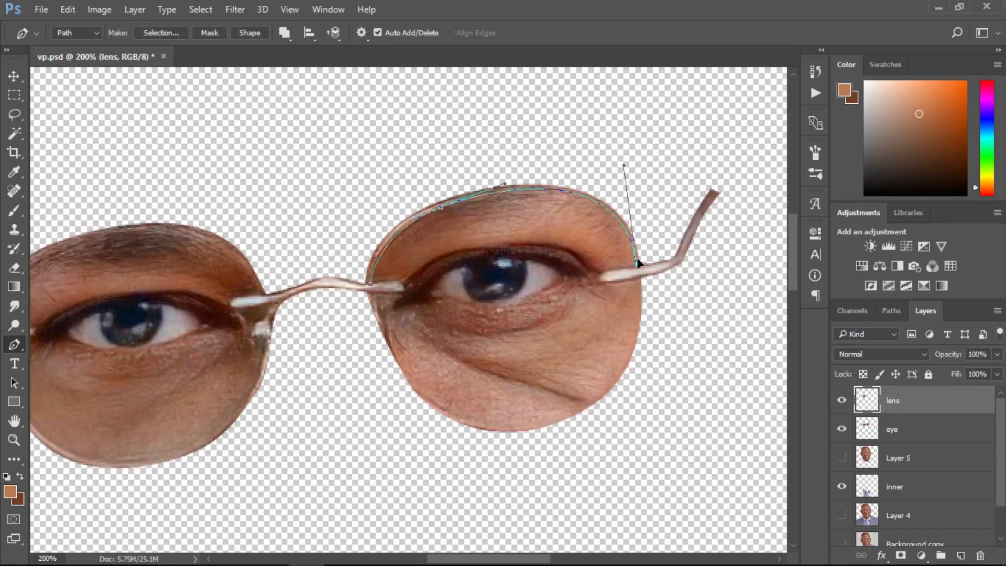
left_click(601, 281)
left_click(622, 371)
left_click_drag(473, 423, 386, 401)
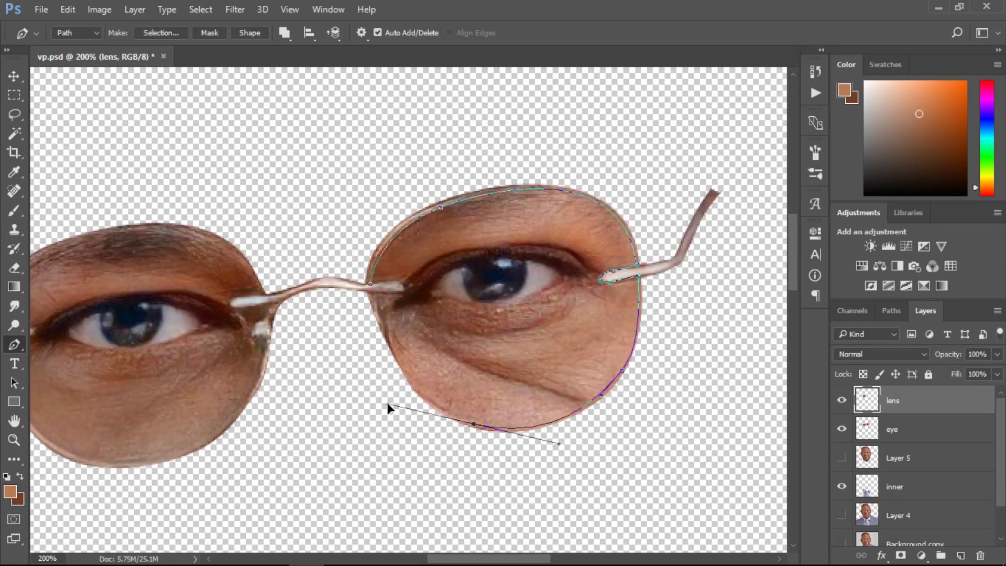
left_click_drag(392, 341, 380, 283)
left_click(371, 284)
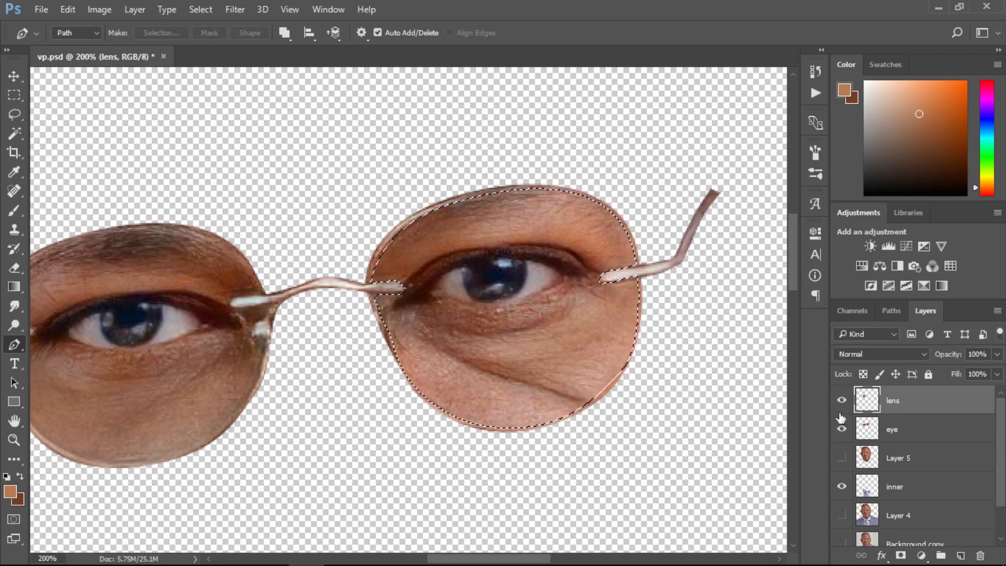
- Duplicate the eye layer, delete the lens shapes from it, and name it 'glasses'
left_click(899, 456)
left_click(901, 429)
key("ctrl+j")
key("ctrl+Return")
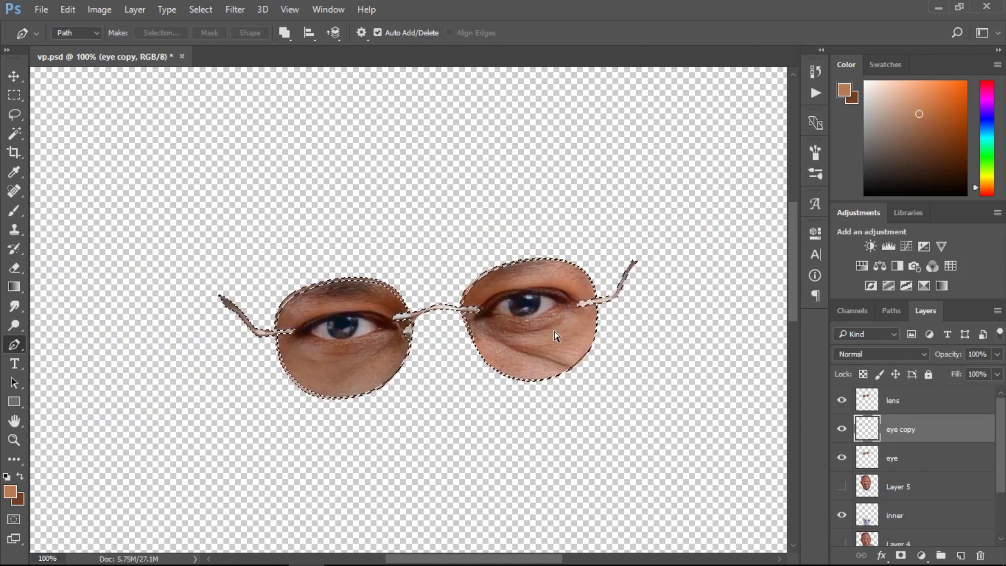
key("Delete")
double_click(900, 430)
type("glasses")
left_click(899, 400)
- Outline the left eye from the lens layer and copy it to a layer named 'eye balls'
left_click(842, 401)
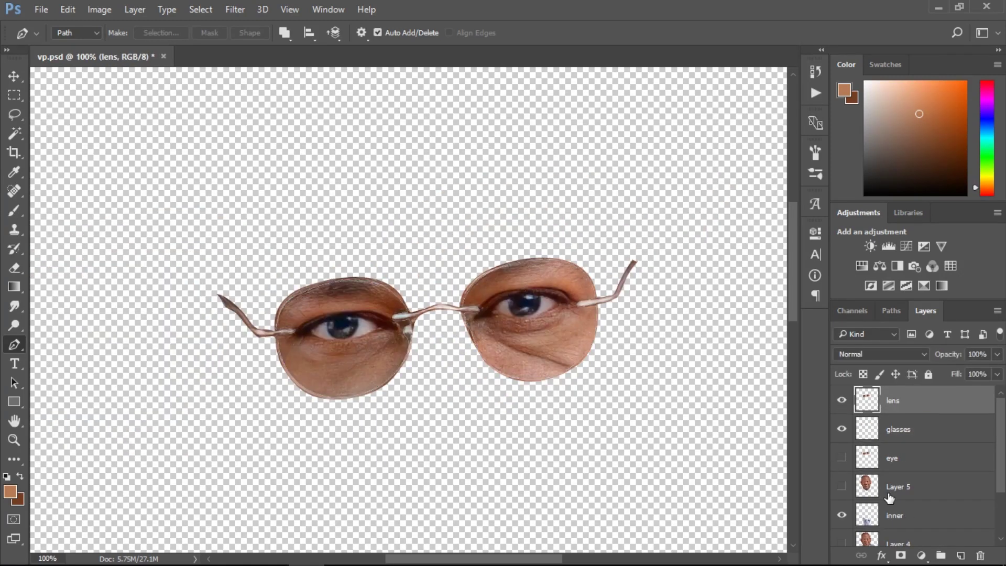
key("ctrl+plus")
left_click(224, 367)
left_click_drag(359, 356, 431, 398)
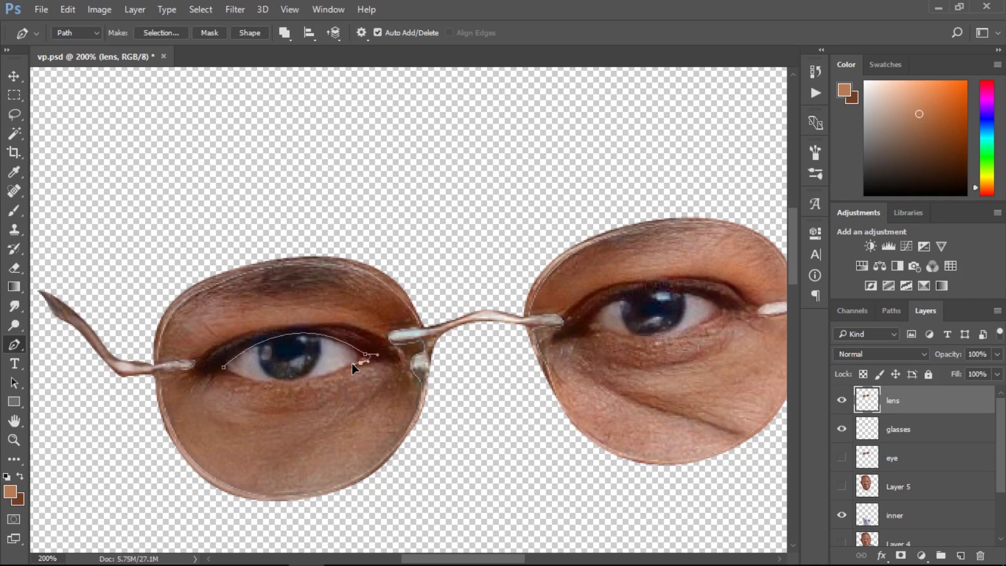
left_click(223, 367)
key("ctrl+Return")
key("ctrl+j")
double_click(899, 400)
type("eye balls")
left_click(899, 430)
- Outline the right eye and copy it onto a new layer
scroll(409, 309, "right", 3)
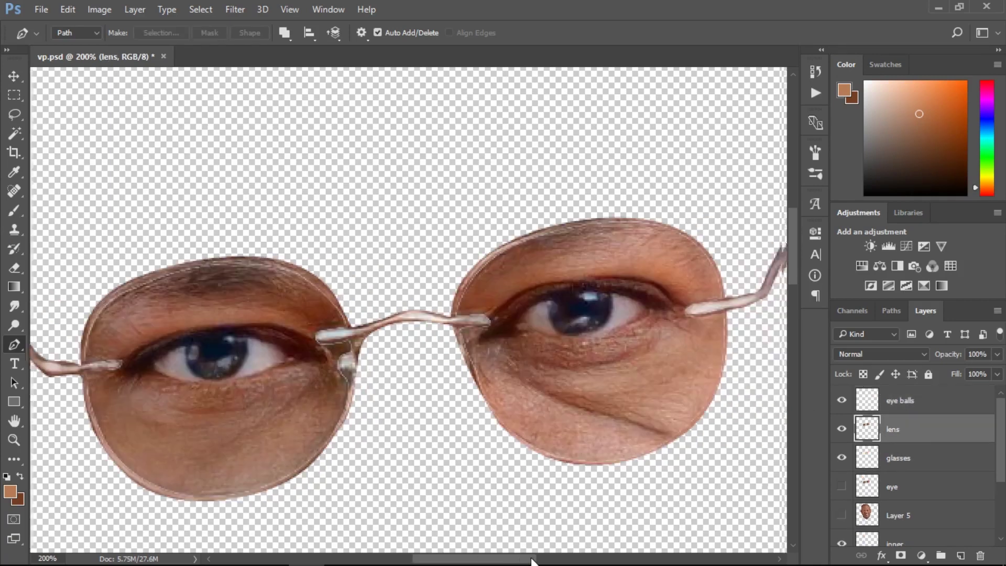
left_click(469, 330)
key("ctrl+Return")
key("ctrl+j")
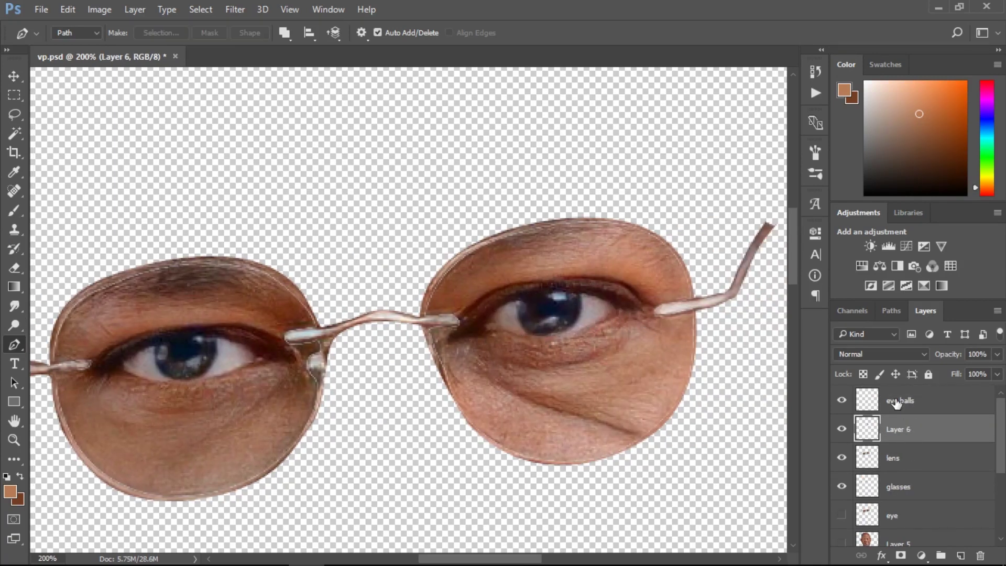
key("ctrl+e")
- Refine the right-eye path, copy it to a layer named 'lases', and start a left-eye path
left_click(448, 338)
left_click(466, 306)
left_click(652, 313)
key("ctrl+Return")
key("ctrl+j")
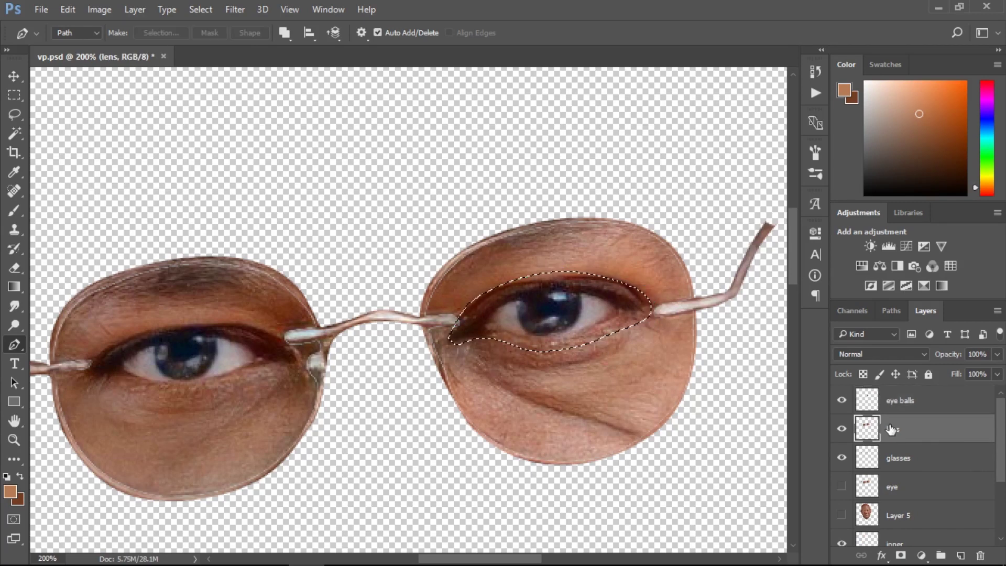
double_click(899, 429)
type("lases")
left_click(899, 459)
left_click(89, 383)
left_click(99, 351)
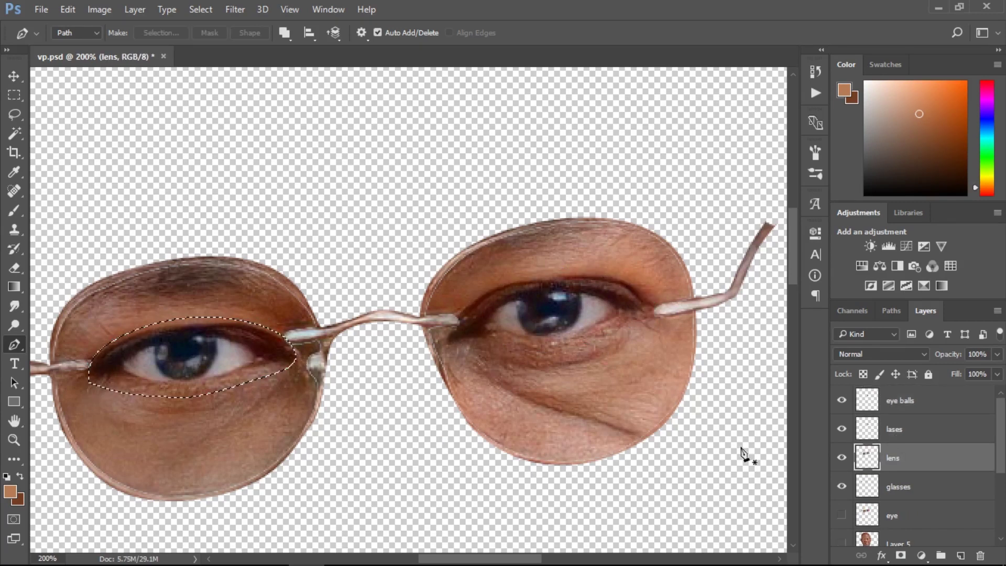
- Set the Dodge tool to a 5-pixel brush, Midtones range and 40% exposure on the face layer
key("o")
key("bracketleft")
key("bracketleft")
key("bracketleft")
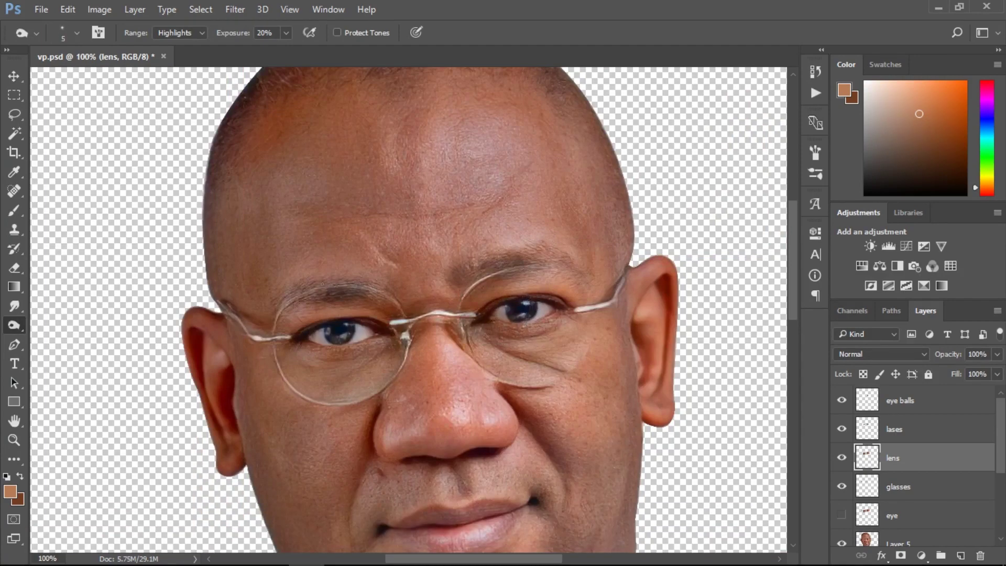
key("alt+shift+m")
left_click(871, 540)
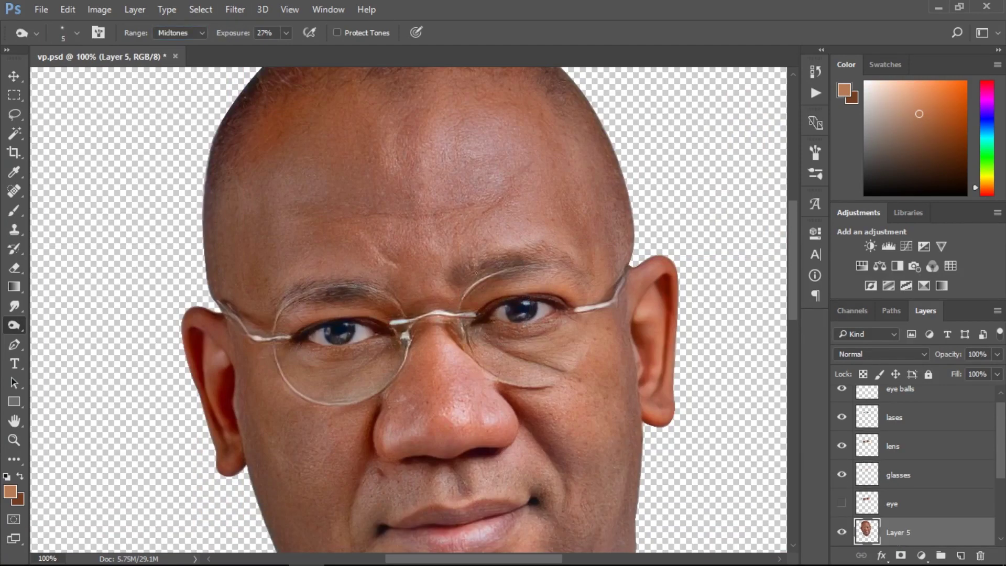
key("bracketleft")
key("bracketleft")
scroll(566, 263, "up", 1)
scroll(556, 265, "up", 1)
key("4")
left_click(901, 446)
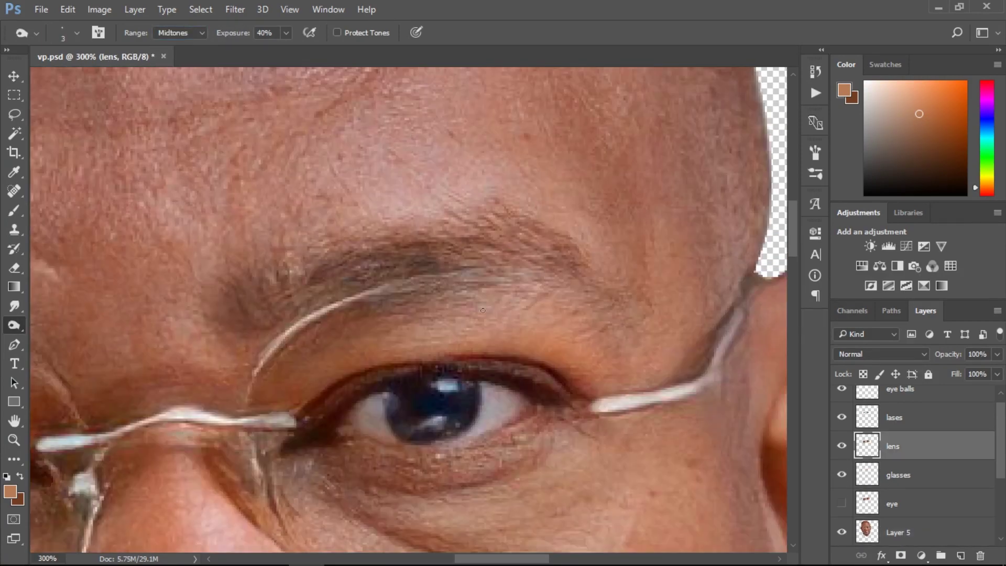
scroll(624, 296, "down", 2)
key("p")
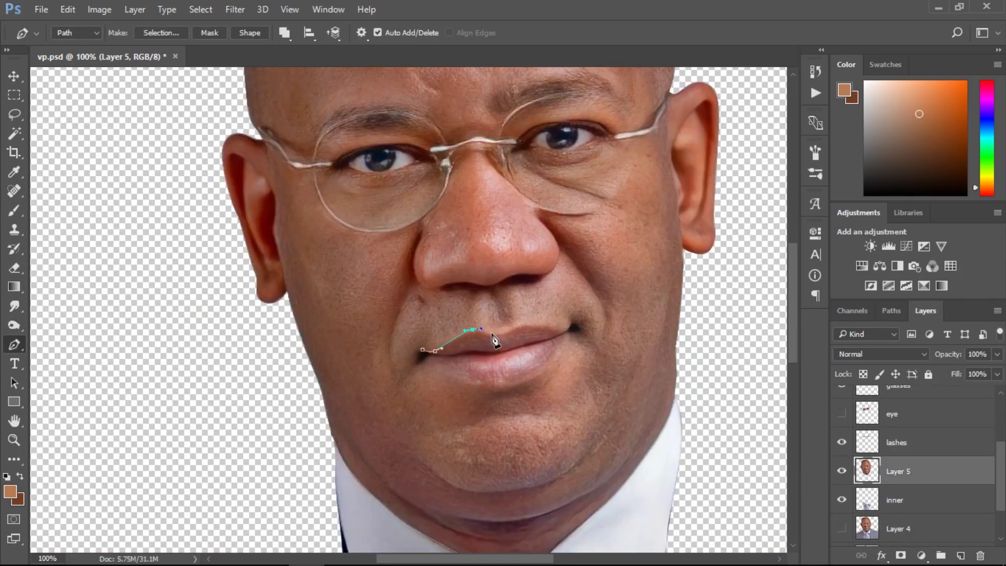
- Close a six-anchor outline around the lips and start a curved path along the tie's edge
left_click(529, 322)
left_click(572, 326)
left_click(555, 360)
left_click(503, 387)
left_click(450, 375)
left_click(423, 349)
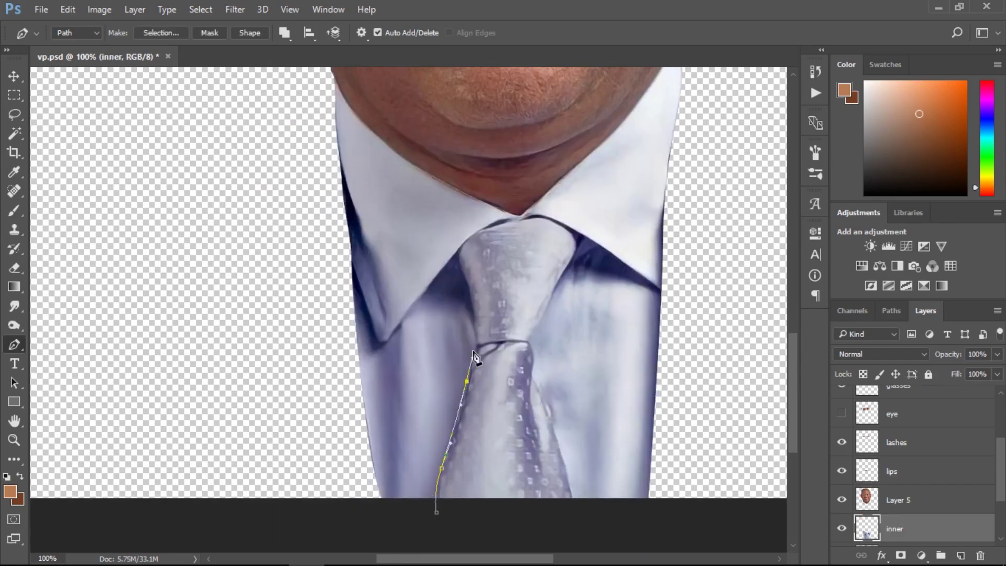
left_click(480, 231)
left_click_drag(512, 220, 524, 220)
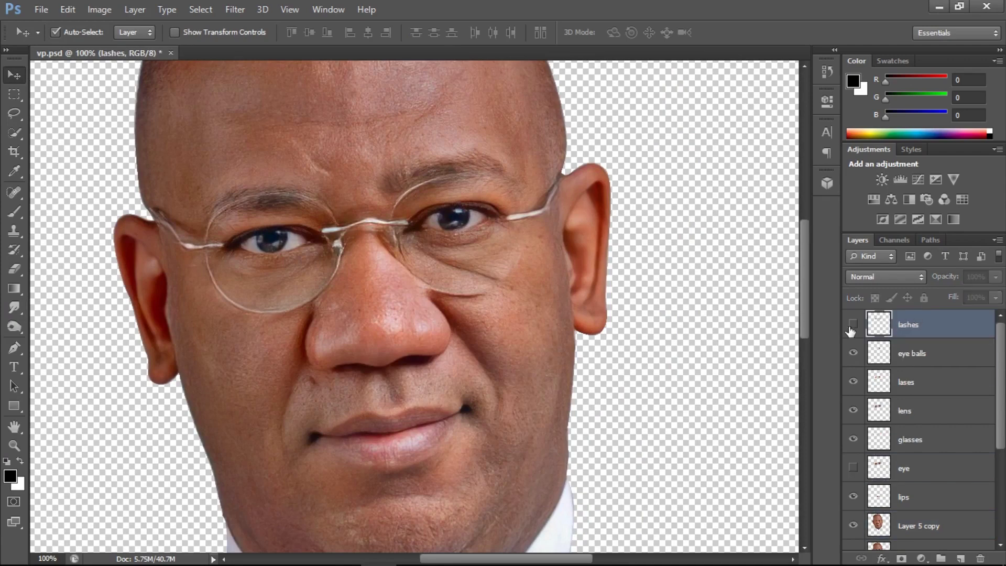
- Apply Oil Paint to the lashes layer with Stylization 1.09, Cleanliness 1.25 and Shine 0
left_click(235, 9)
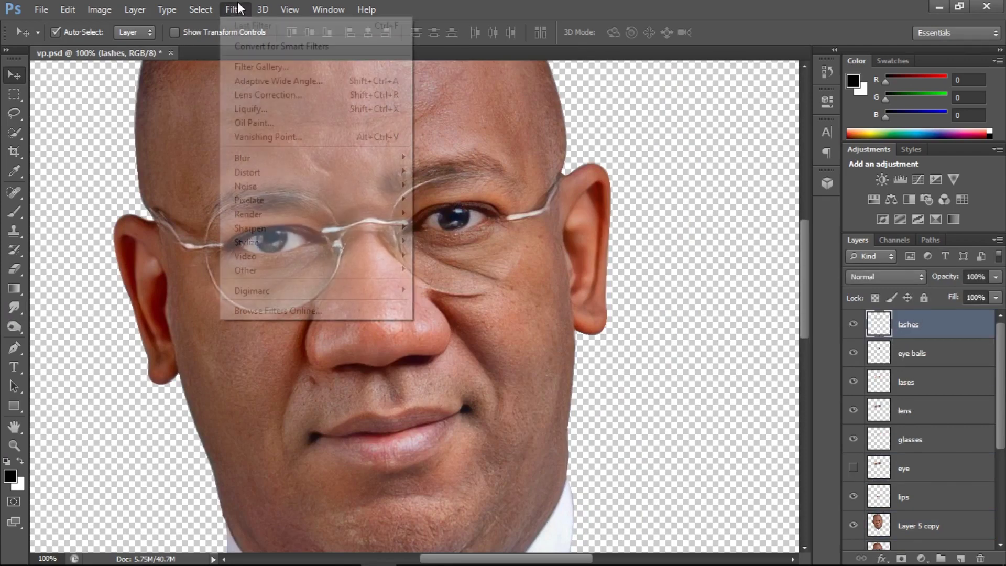
left_click(317, 133)
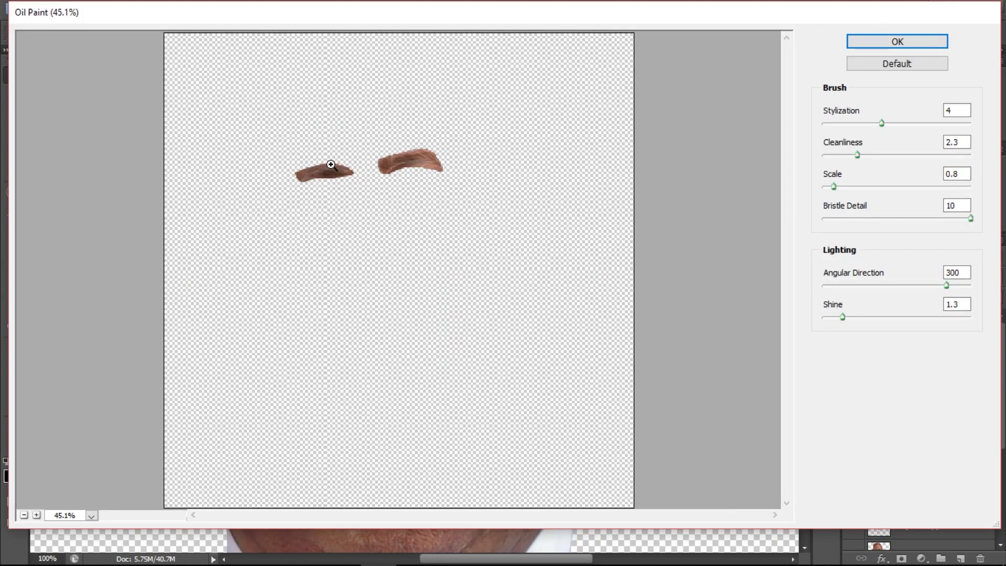
scroll(331, 164, "up", 4)
left_click_drag(843, 317, 824, 316)
left_click_drag(882, 123, 830, 123)
left_click_drag(858, 154, 843, 154)
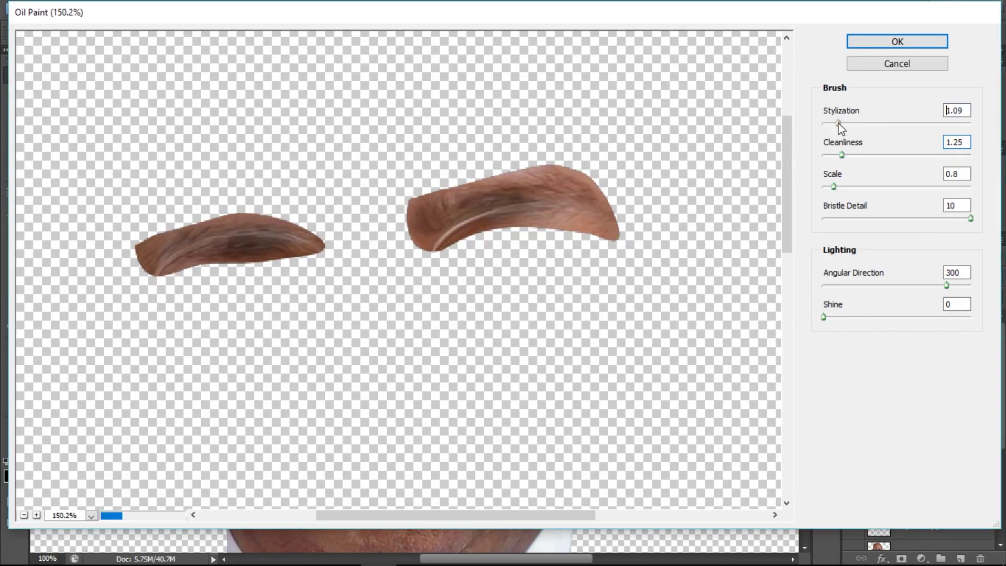
left_click(871, 43)
- Reapply Oil Paint to the lens layer with Cleanliness lowered to 0.6
key("ctrl+alt+f")
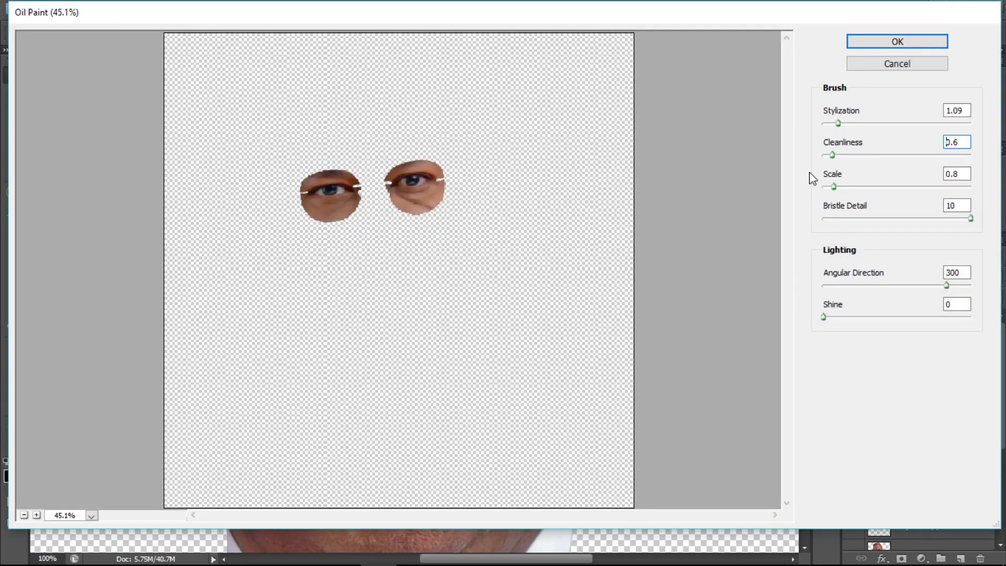
scroll(450, 241, "up", 3)
scroll(451, 241, "up", 1)
left_click_drag(499, 457, 524, 502)
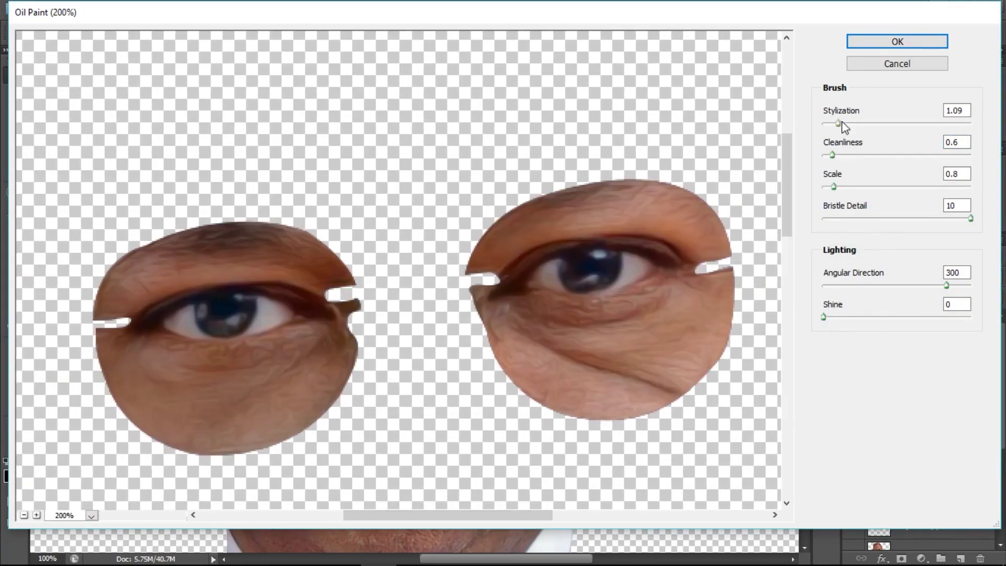
left_click_drag(839, 123, 836, 123)
left_click(888, 46)
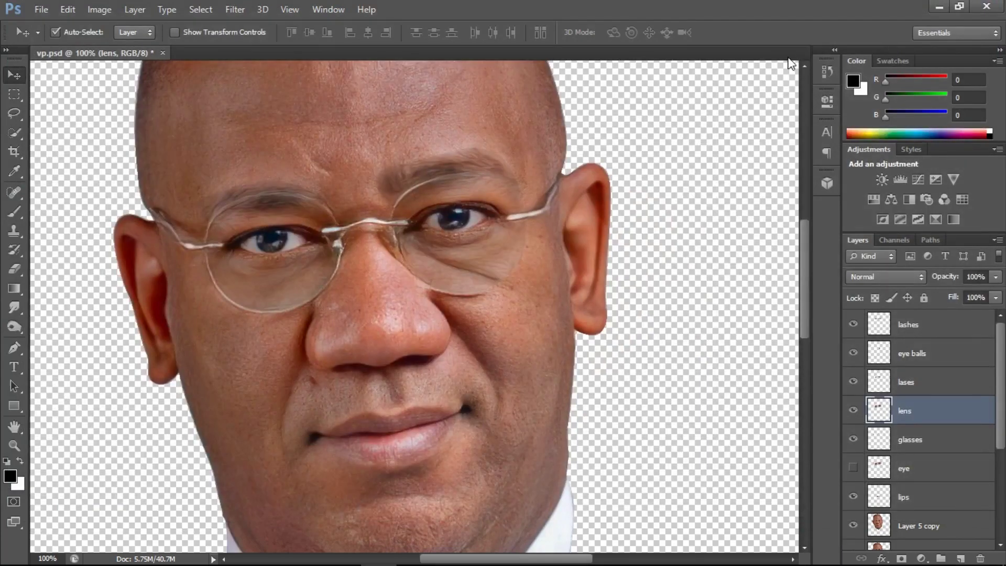
scroll(471, 152, "up", 5)
- Trace the top of the head with the Pen tool and copy that scalp band to Layer 6
left_click(471, 152)
key("p")
left_click(118, 339)
left_click_drag(168, 346, 168, 266)
left_click_drag(206, 225, 273, 173)
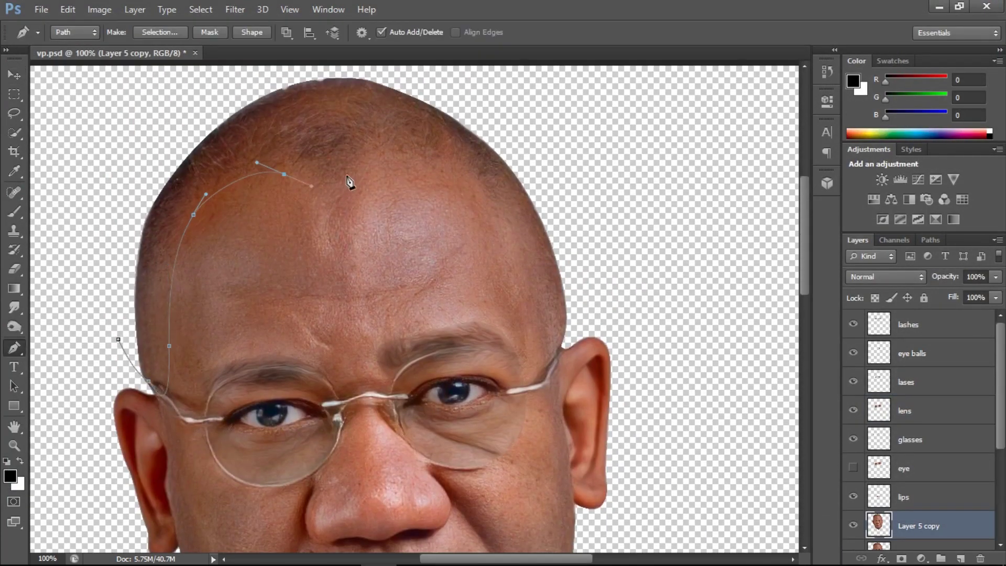
left_click_drag(550, 333, 545, 293)
left_click_drag(451, 94, 524, 131)
left_click(118, 340)
key("ctrl+Return")
key("ctrl+j")
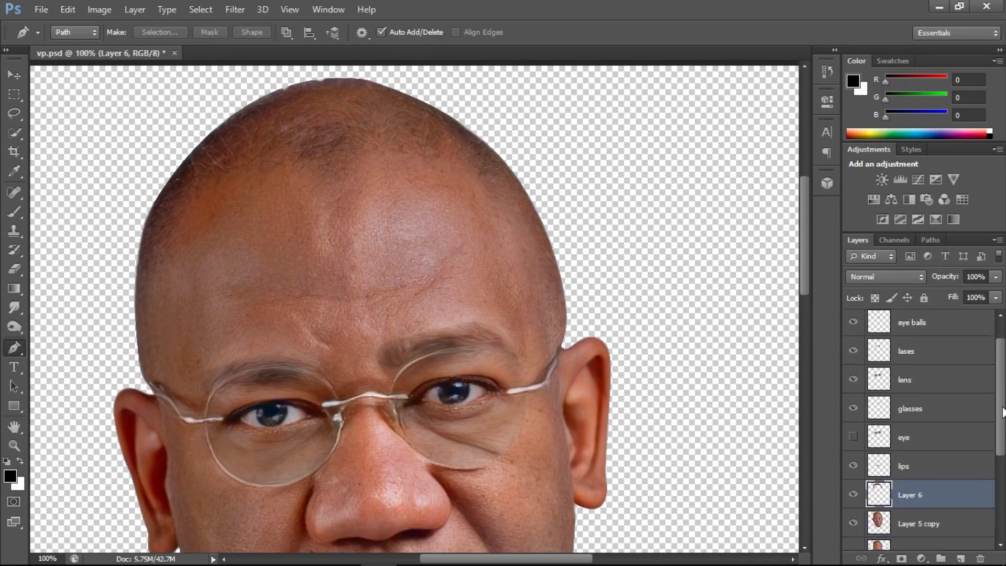
- Hide the lases layer and select the lips layer
key("v")
left_click(235, 9)
left_click(303, 105)
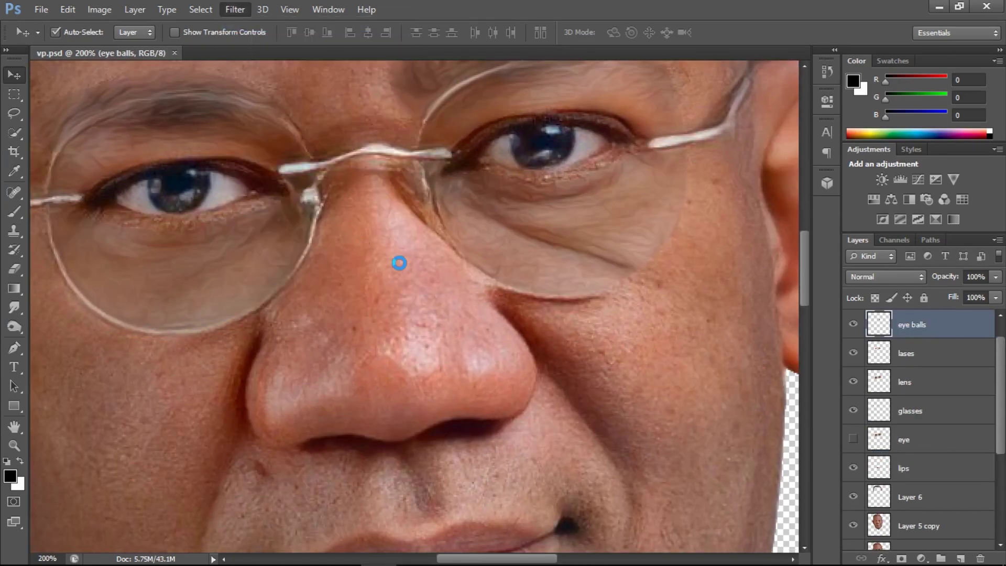
left_click(561, 189)
scroll(461, 400, "down", 3)
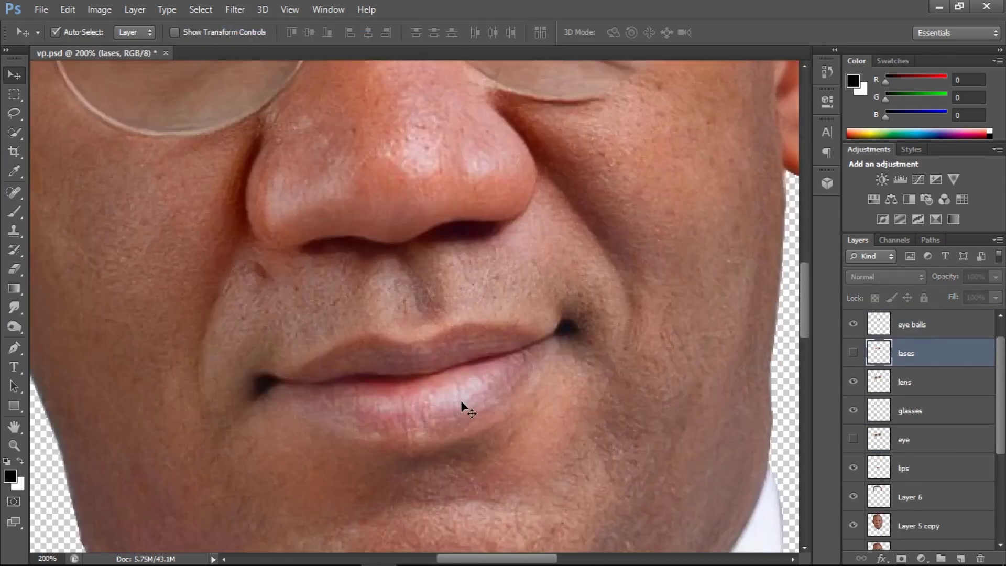
left_click(436, 424)
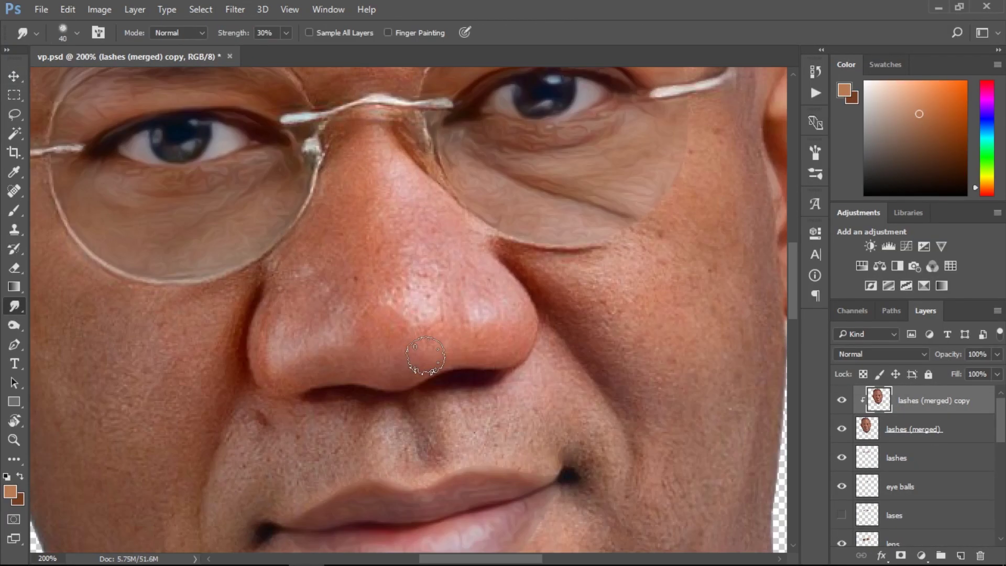
- Enlarge the image to 3008 × 3042 px at 300 ppi via Image Size
left_click(99, 9)
left_click(134, 117)
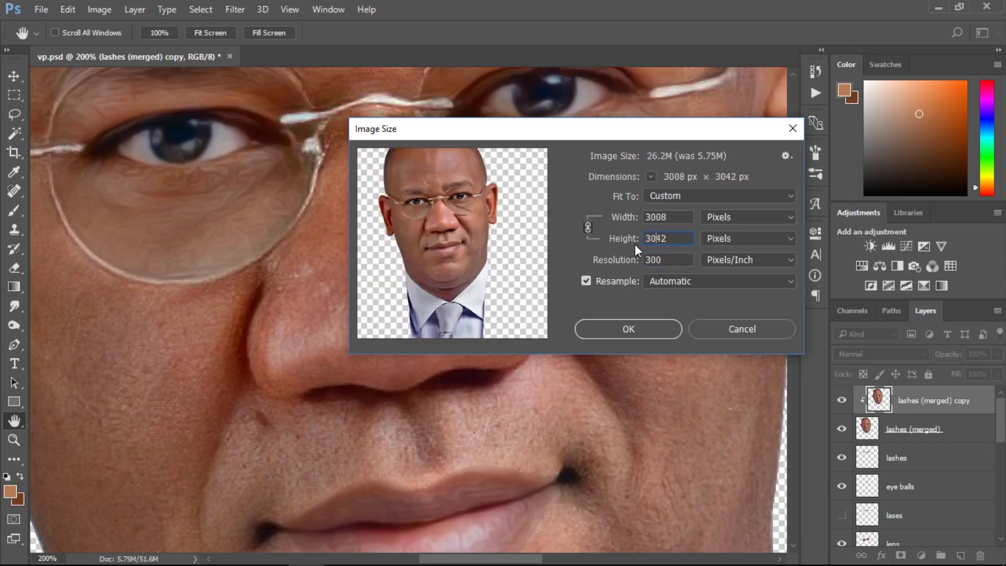
key("Escape")
- Smudge the dark patch and textured skin on the forehead smooth
scroll(487, 247, "down", 3)
scroll(476, 226, "down", 2)
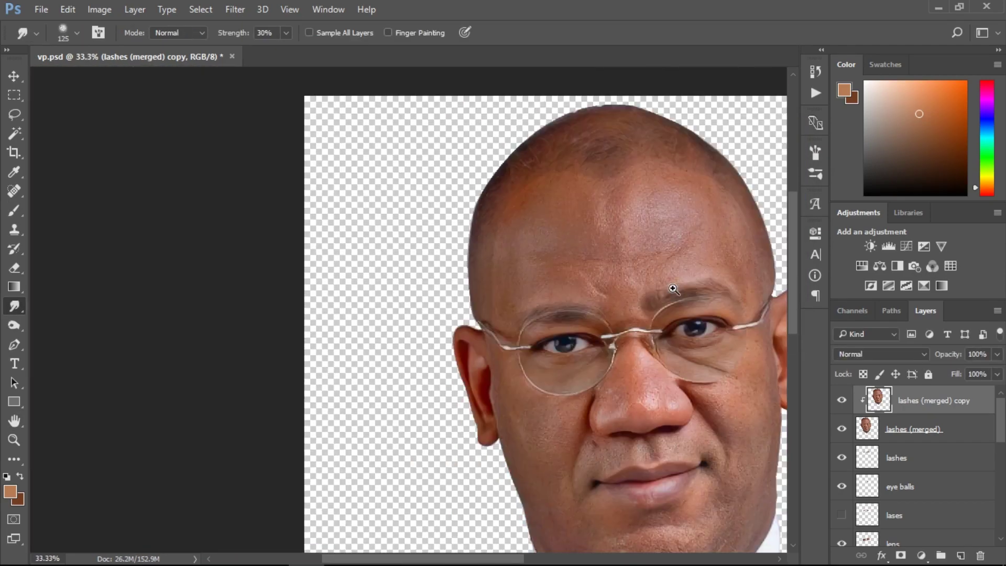
scroll(673, 289, "up", 1)
scroll(639, 251, "up", 1)
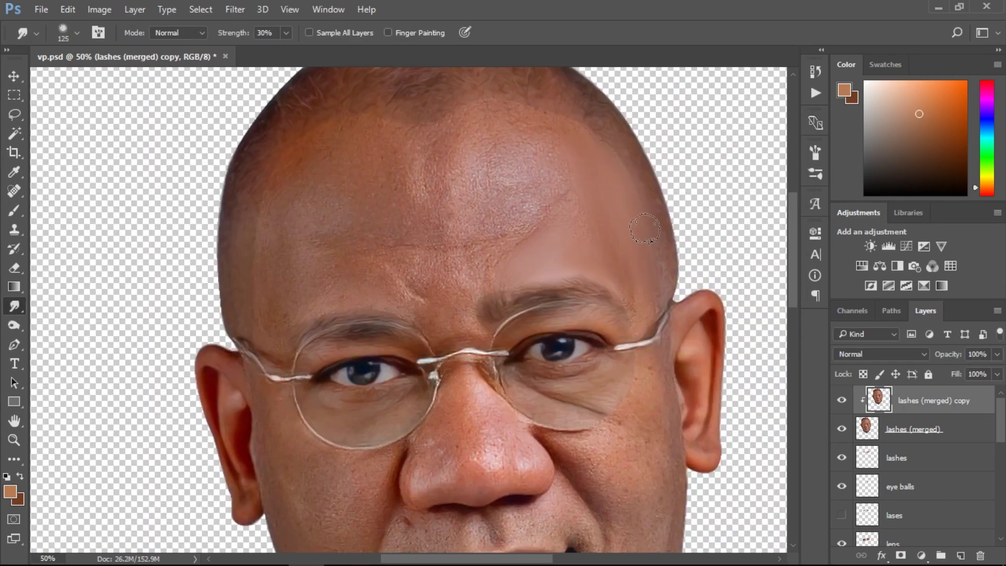
scroll(592, 224, "up", 3)
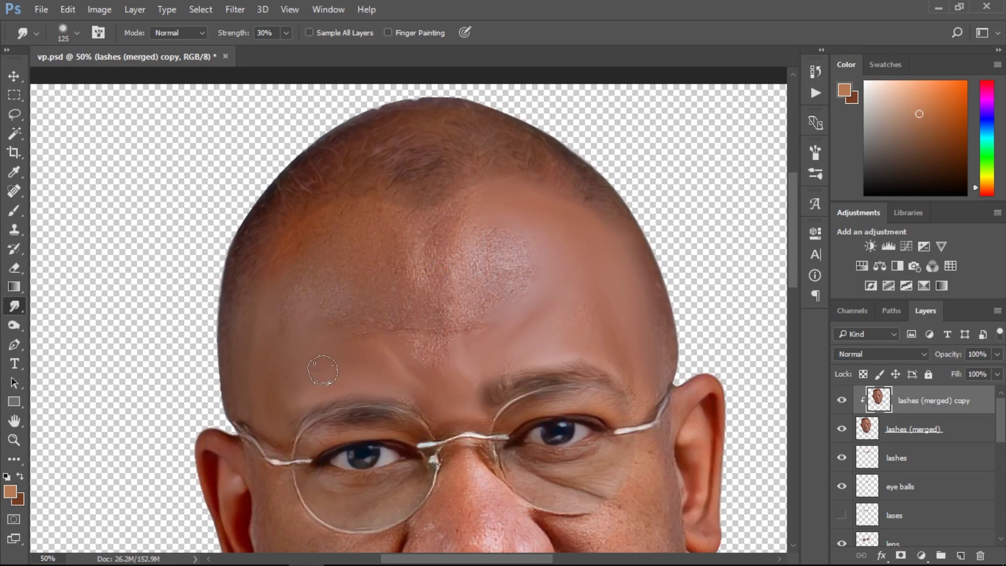
left_click_drag(423, 198, 413, 256)
key("bracketleft")
left_click_drag(391, 361, 465, 343)
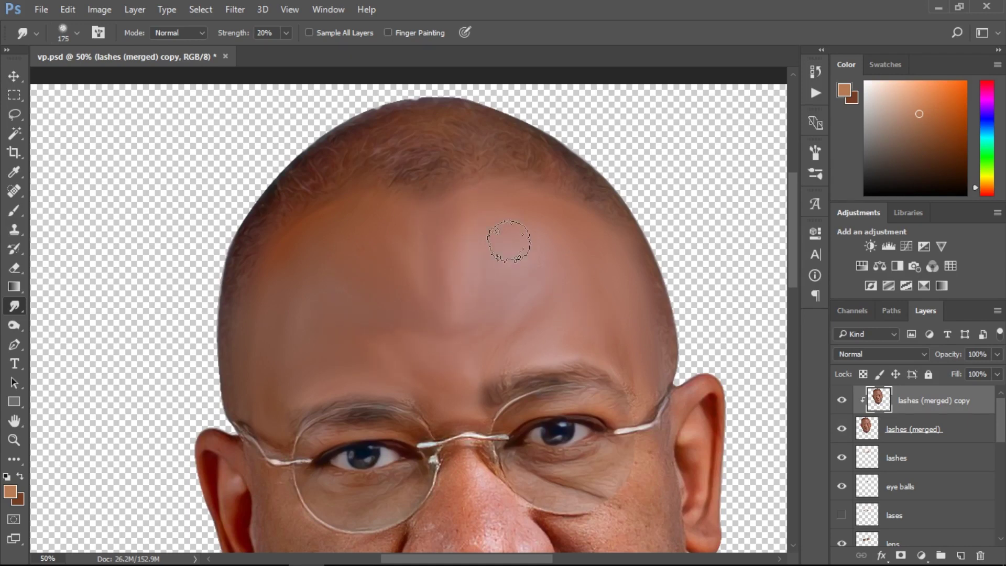
- With a smaller brush, smudge the cheek skin smooth toward the mouth
key("bracketleft")
key("bracketleft")
key("bracketleft")
scroll(325, 375, "down", 3)
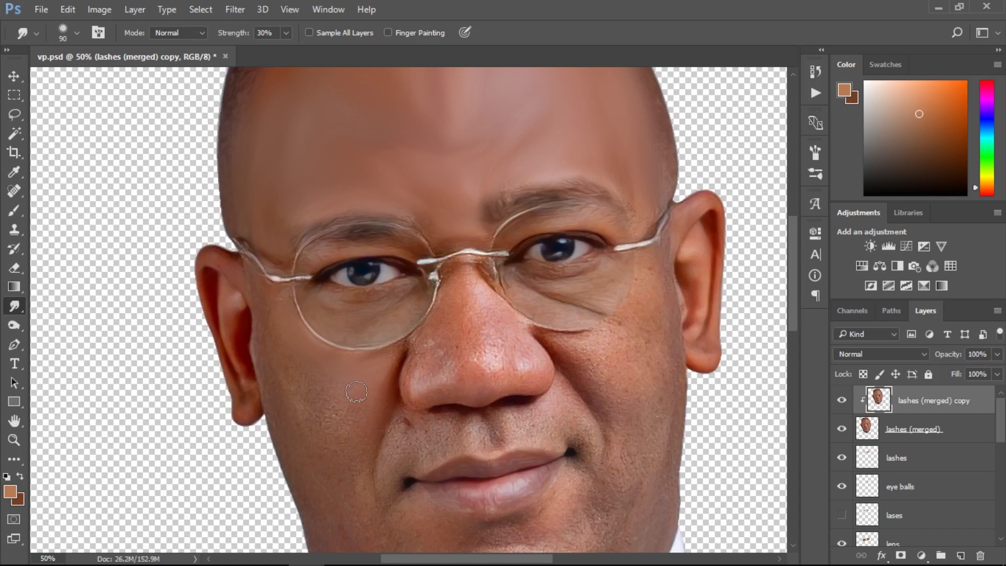
left_click_drag(304, 415, 393, 457)
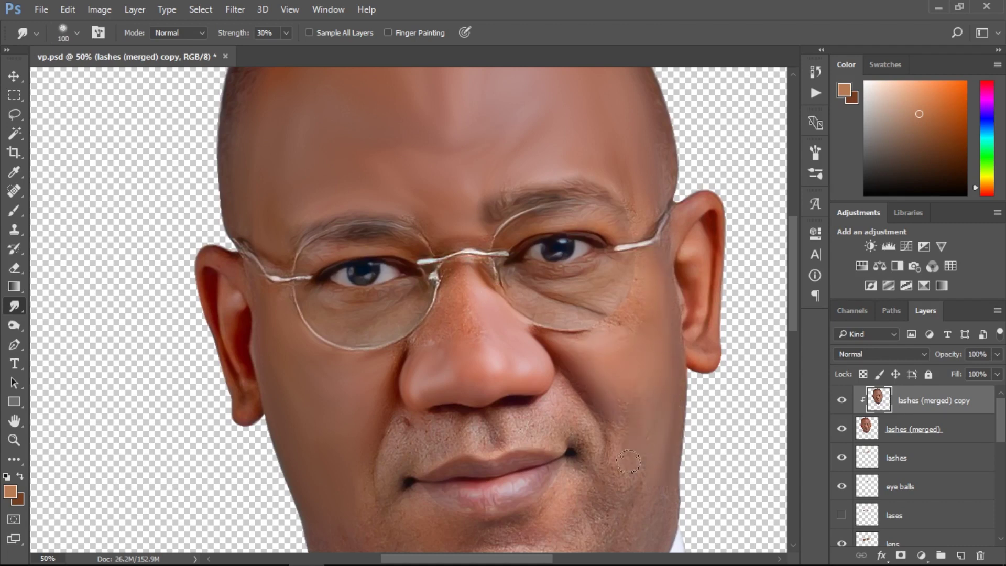
scroll(654, 357, "down", 5)
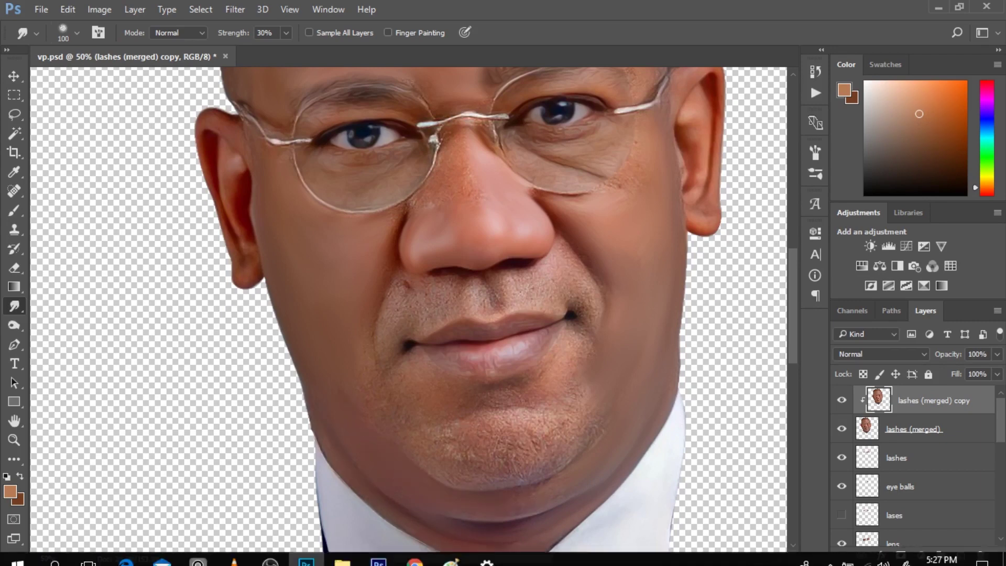
- Smudge away the chin stubble and the stubble right of the mouth corner
key("bracketleft")
left_click_drag(506, 459, 563, 455)
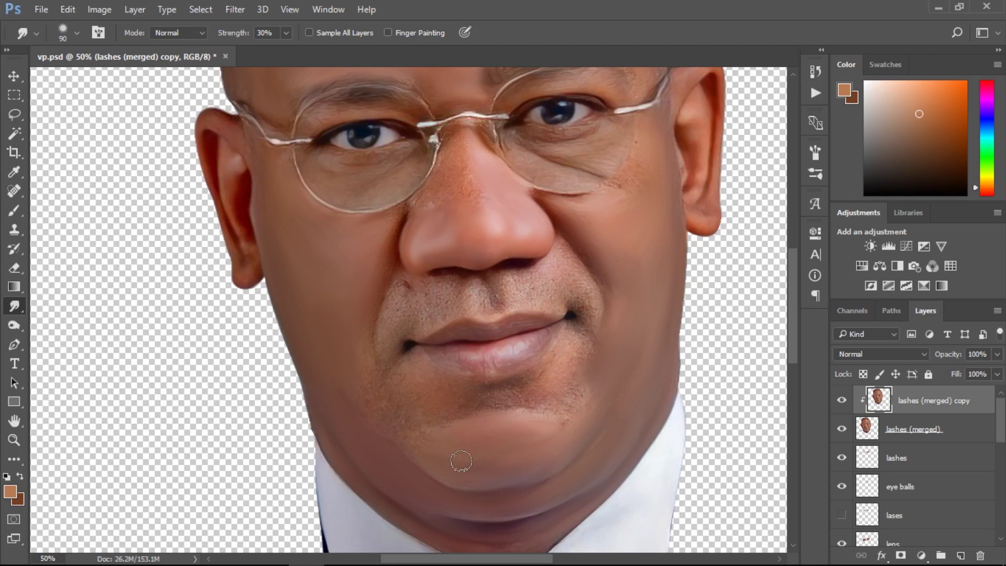
key("ctrl+plus")
key("ctrl+plus")
key("bracketleft")
key("bracketleft")
key("bracketleft")
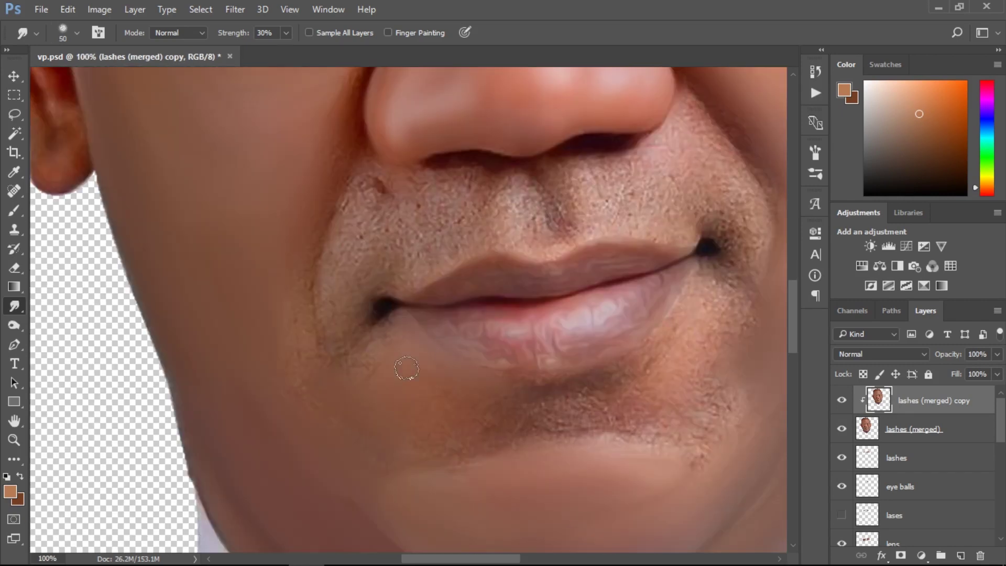
scroll(420, 435, "right", 5)
key("bracketright")
key("bracketright")
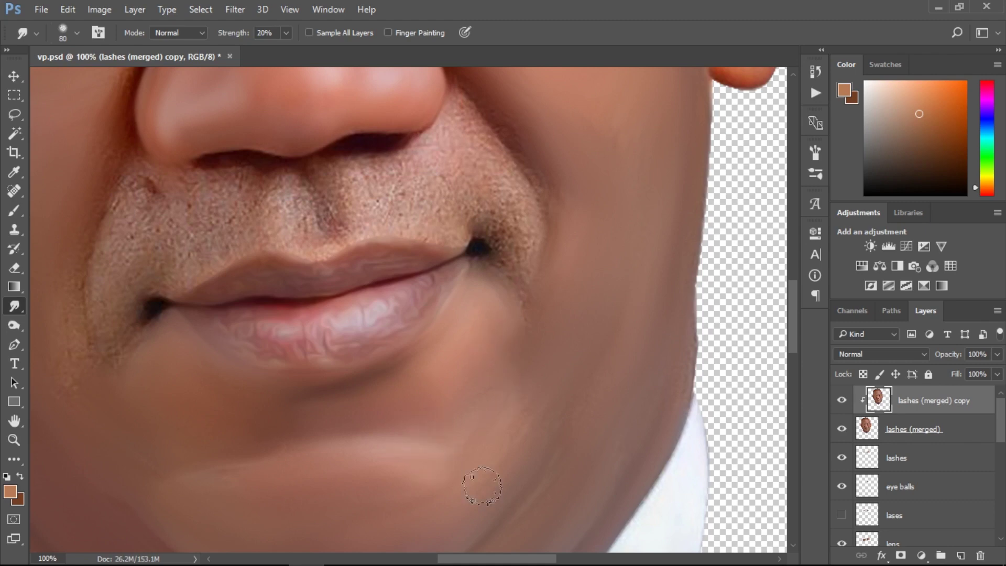
key("bracketright")
key("bracketright")
left_click_drag(449, 205, 526, 225)
- Smudge the upper-lip stubble and the dots under the nostrils smooth
scroll(544, 254, "up", 5)
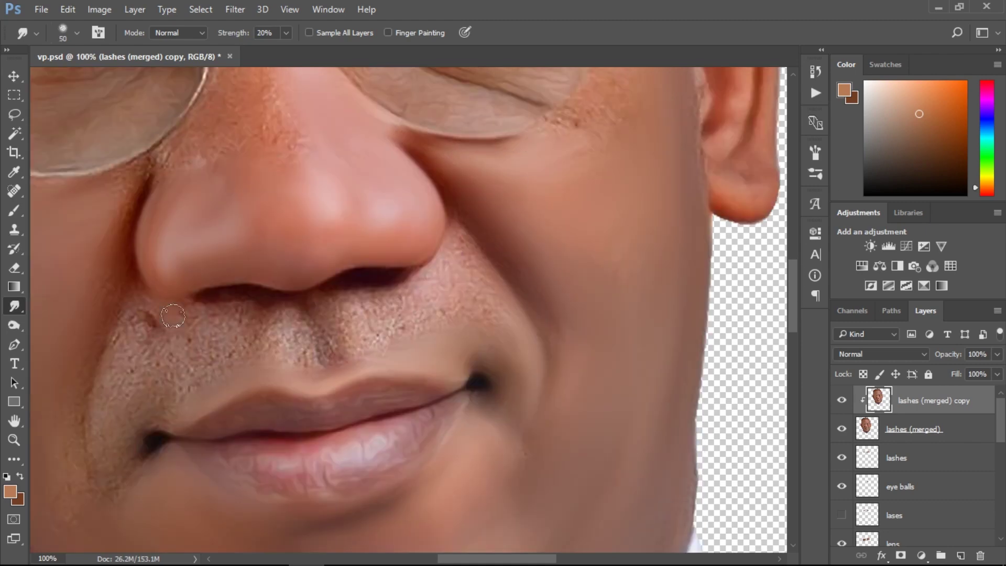
key("bracketleft")
key("bracketleft")
key("bracketright")
left_click_drag(486, 290, 350, 313)
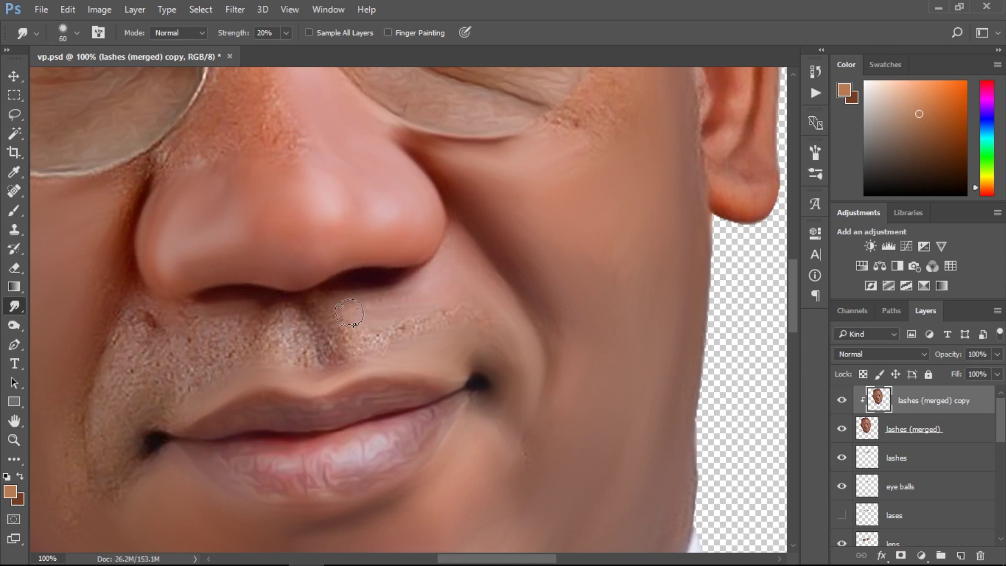
mouse_move(314, 362)
left_mouse_down()
mouse_move(298, 309)
mouse_move(370, 307)
left_mouse_up()
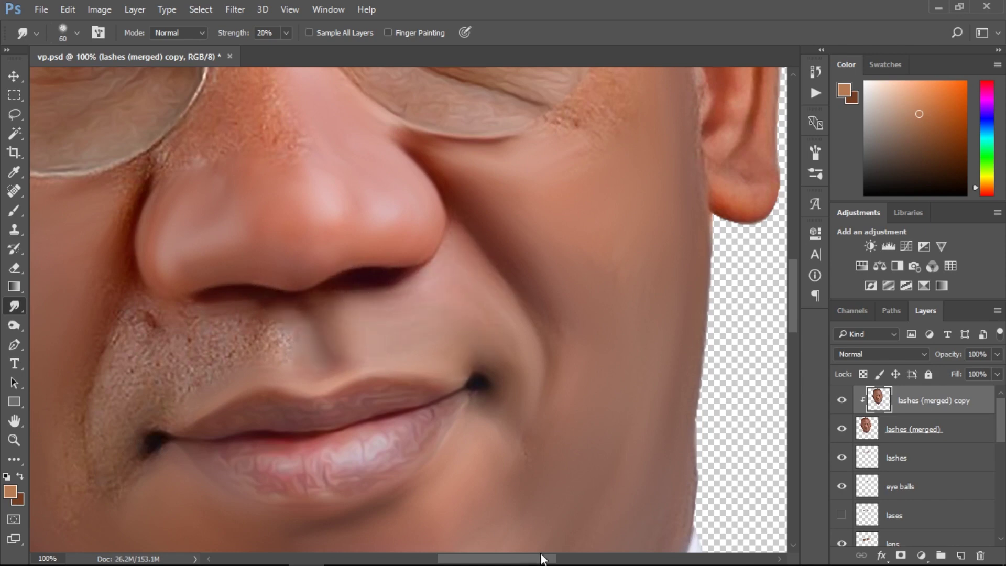
left_click_drag(541, 559, 499, 559)
left_click_drag(438, 357, 440, 427)
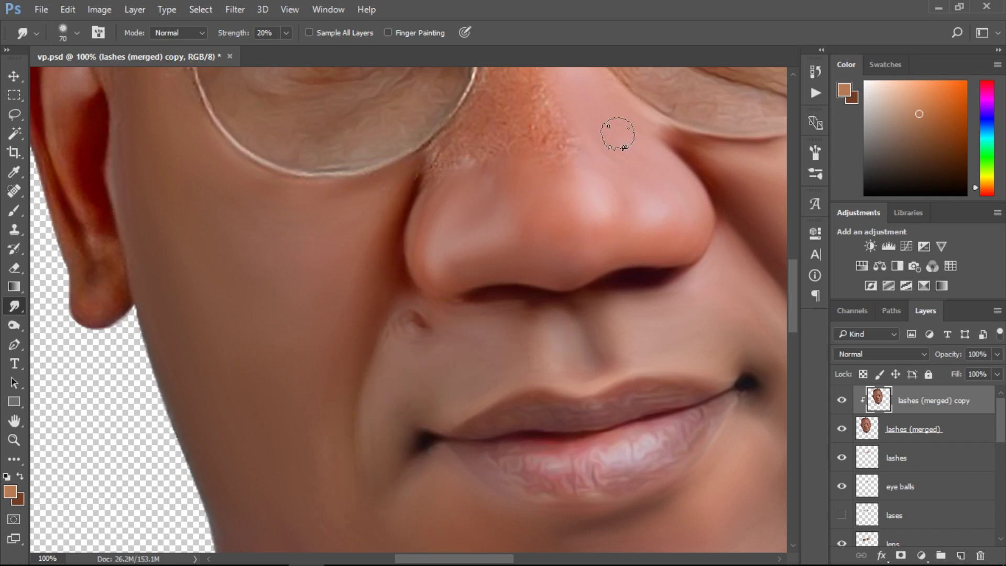
- Smooth the skin beside the nose bridge into a painted look
scroll(618, 135, "up", 4)
left_click_drag(507, 214, 472, 318)
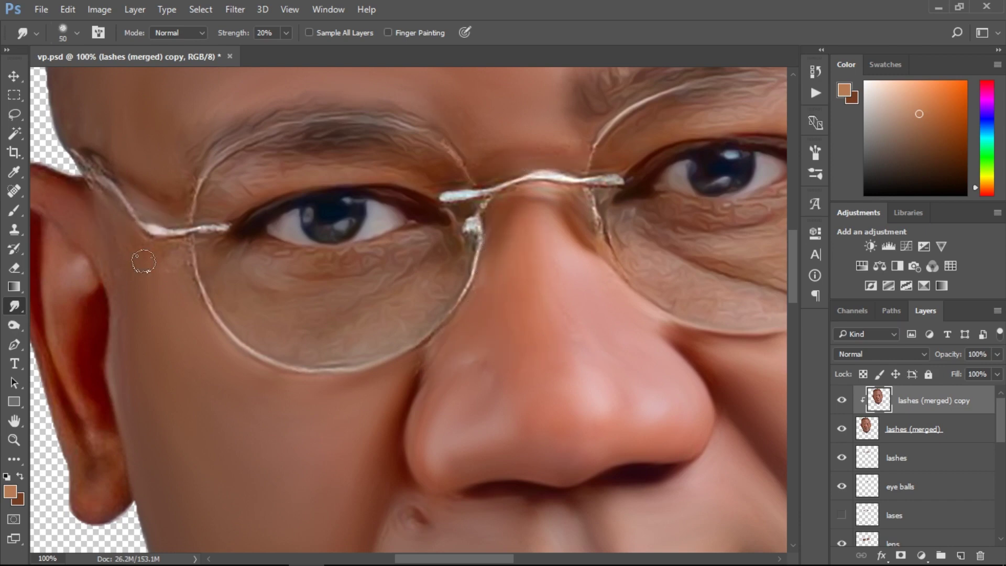
key("bracketright")
key("bracketleft")
- Zoom in on the ear and blend its dark top spot away
scroll(525, 262, "left", 5)
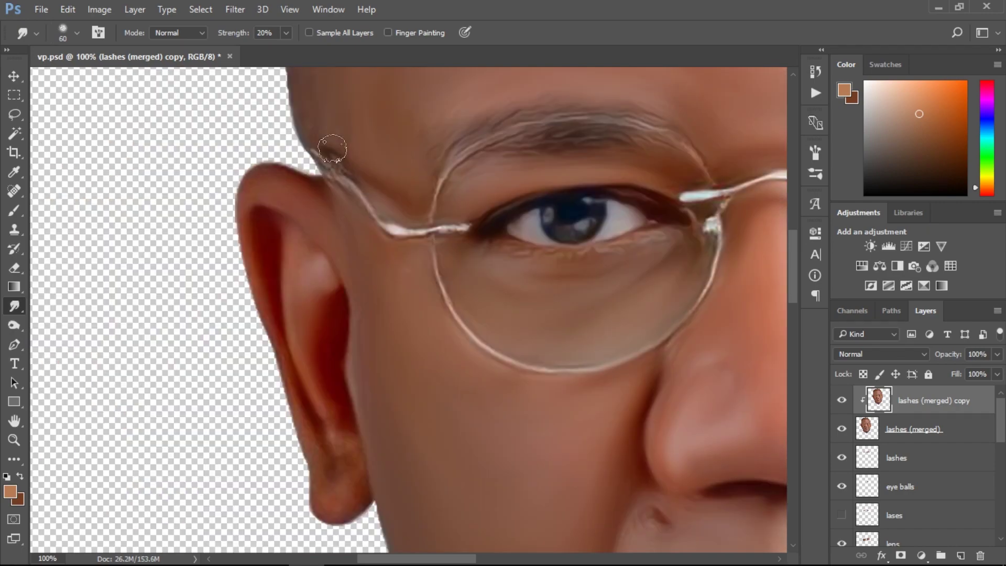
scroll(472, 235, "right", 10)
left_click(426, 204, "ctrl+alt")
key("ctrl+0")
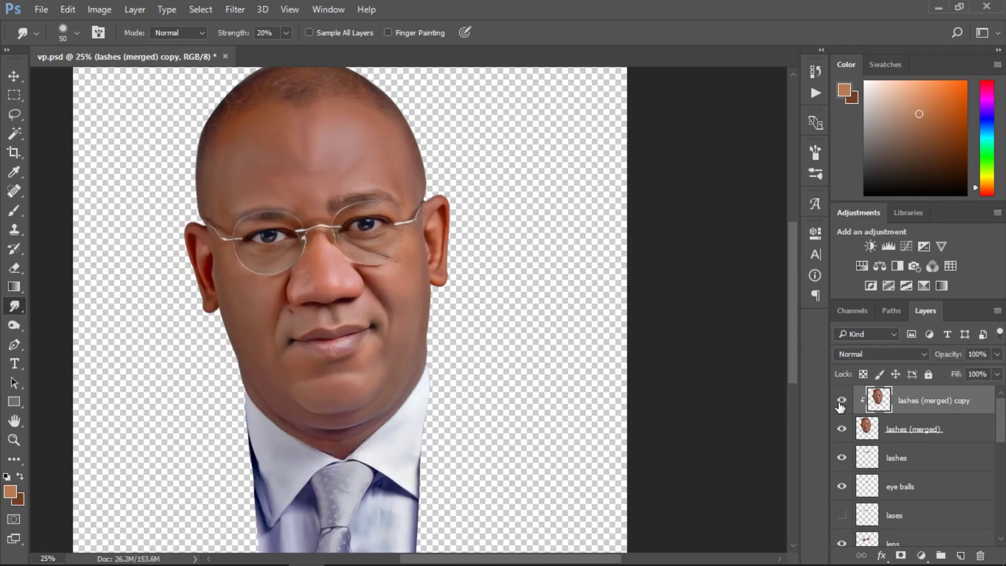
left_click(429, 215, "ctrl+space")
left_click_drag(456, 208, 435, 405)
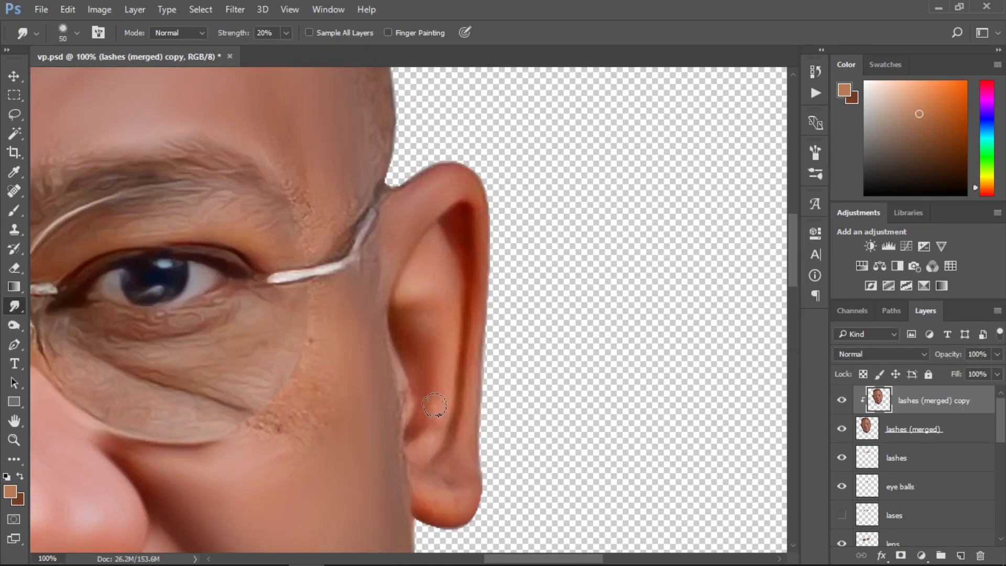
- Smudge the skin around the eyes, glasses and forehead, resizing the brush between 40 and 300
scroll(376, 384, "left", 5)
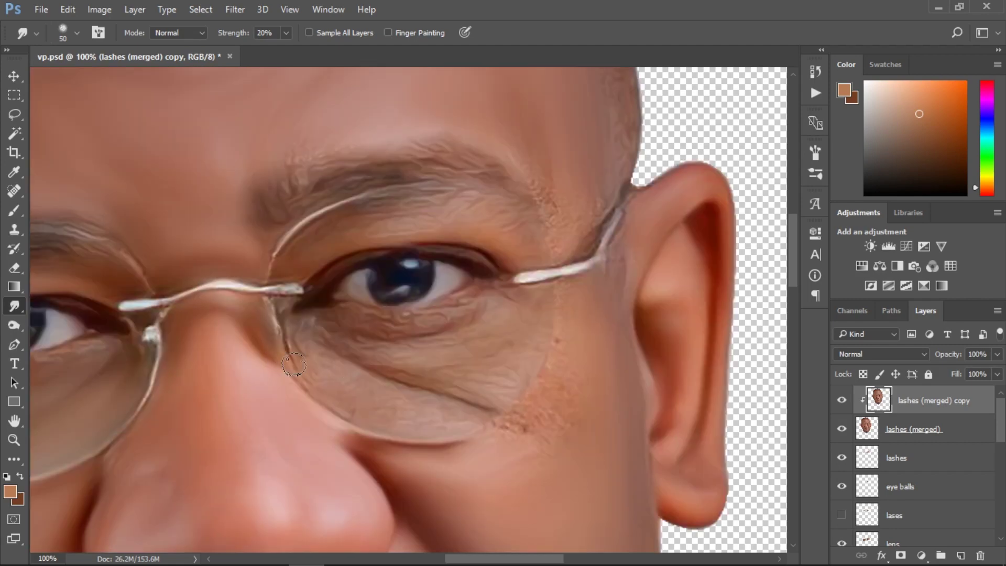
key("bracketright")
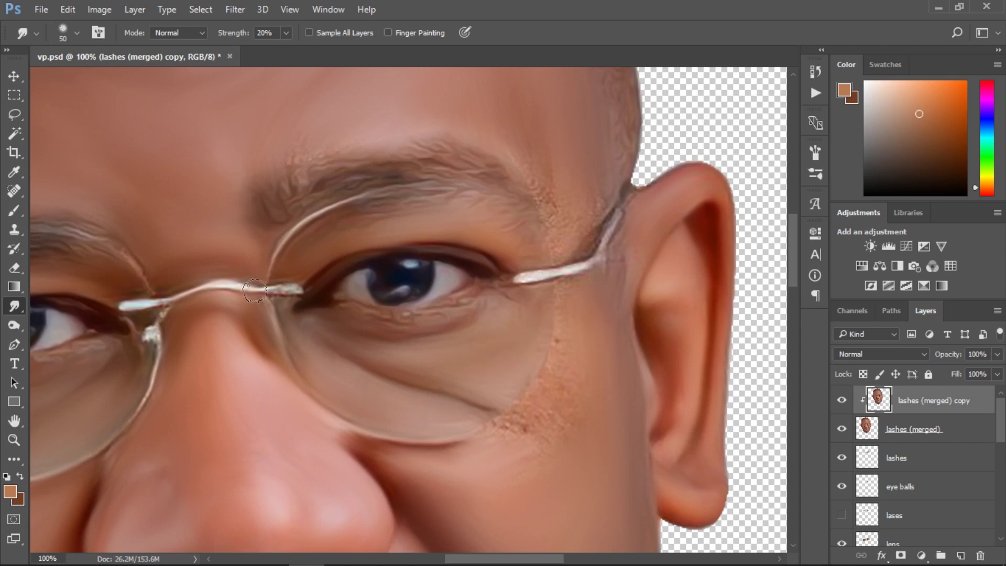
key("bracketleft")
scroll(255, 291, "up", 1)
scroll(294, 286, "down", 1)
scroll(464, 372, "left", 5)
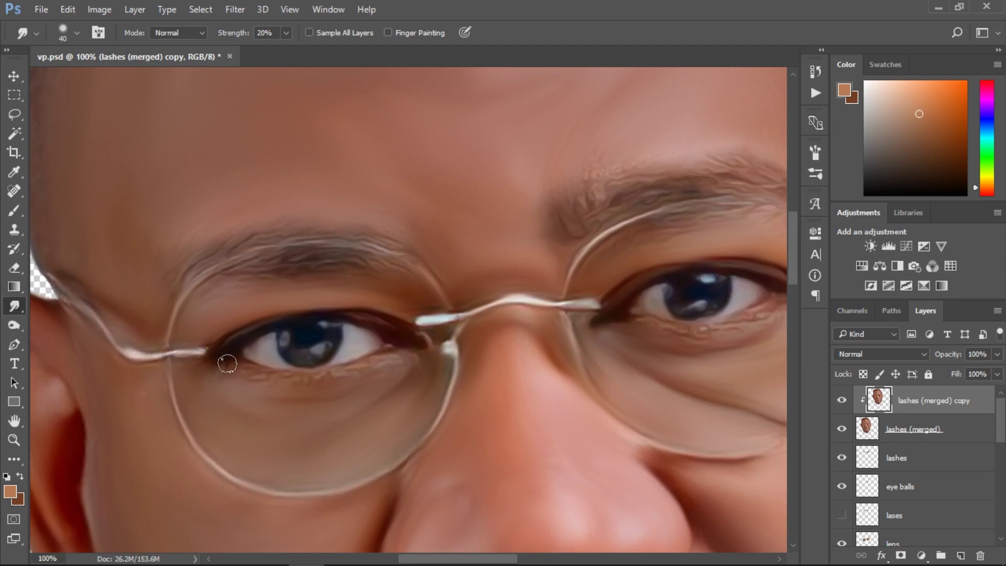
scroll(397, 392, "down", 1)
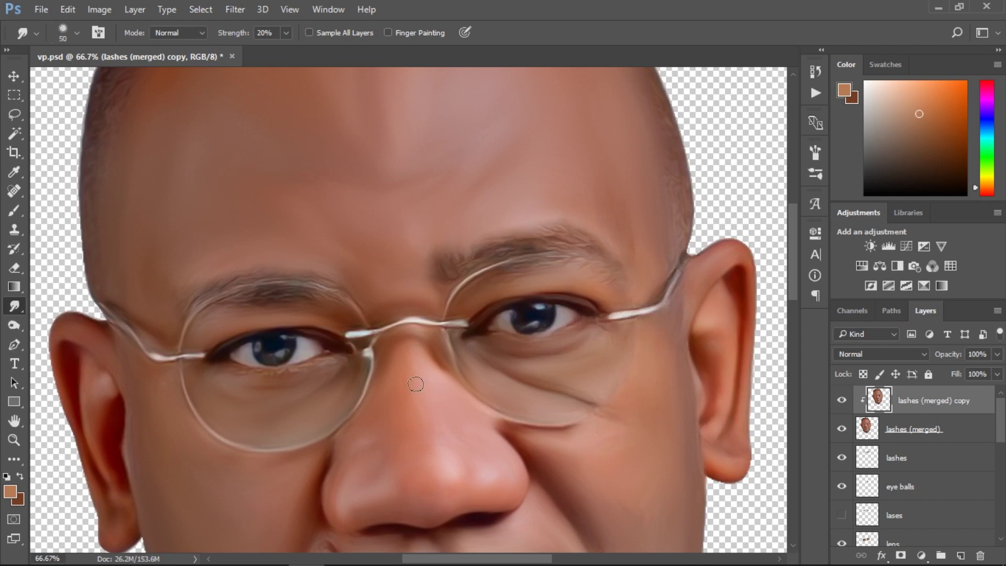
key("ctrl+minus")
key("ctrl+minus")
key("ctrl+minus")
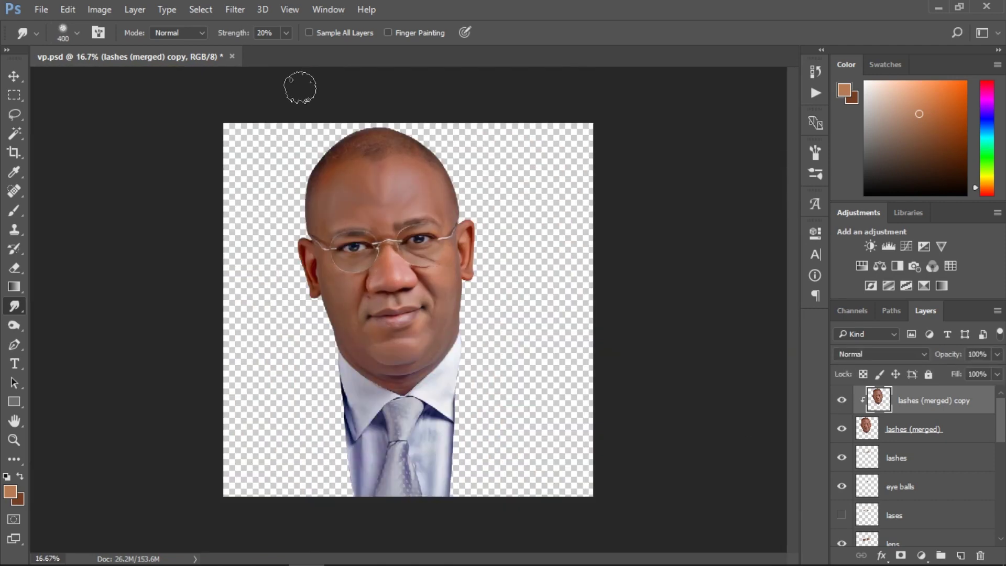
key("ctrl+plus")
key("bracketleft")
key("bracketleft")
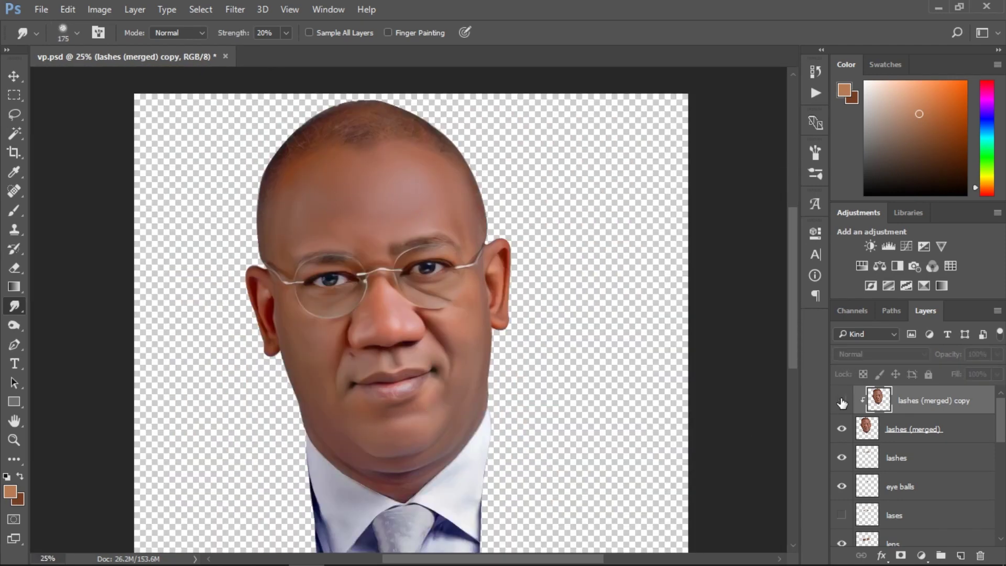
key("bracketright")
key("bracketright")
key("bracketright")
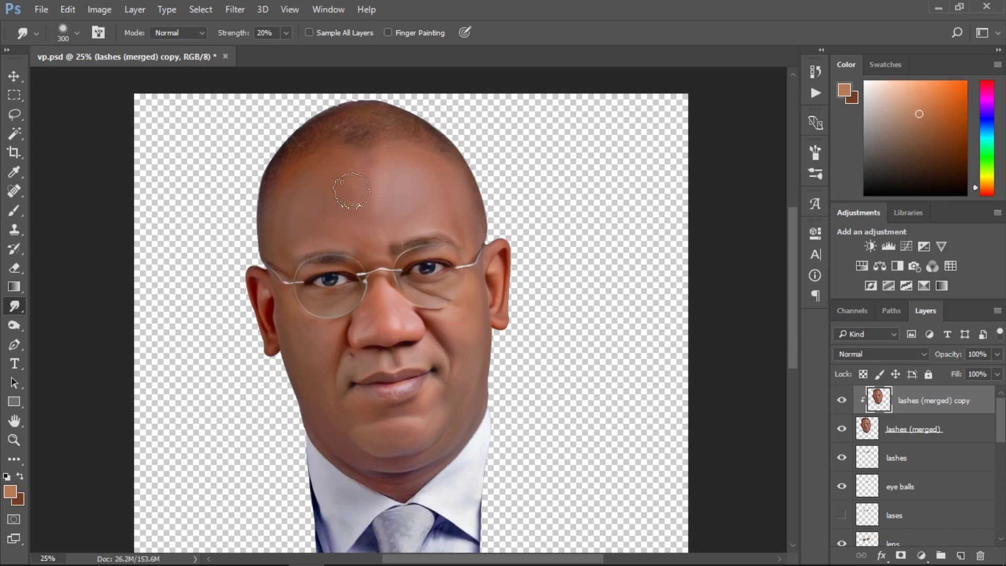
- Duplicate the 'inner' shirt layer and smudge its collar and tie knot at 30% strength
scroll(454, 500, "down", 3)
scroll(926, 485, "down", 1)
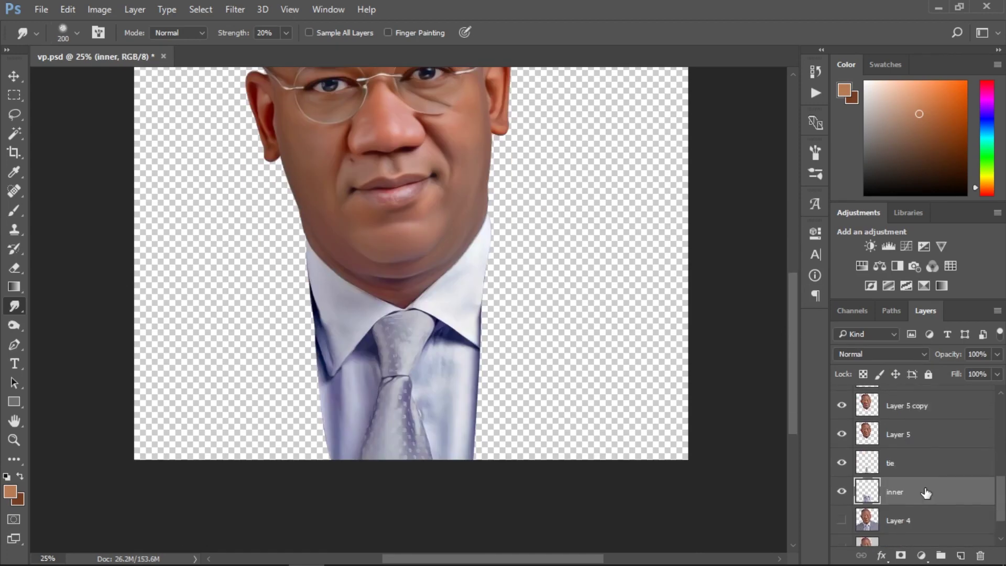
left_click(925, 492)
key("ctrl+plus")
key("bracketleft")
key("bracketleft")
key("3")
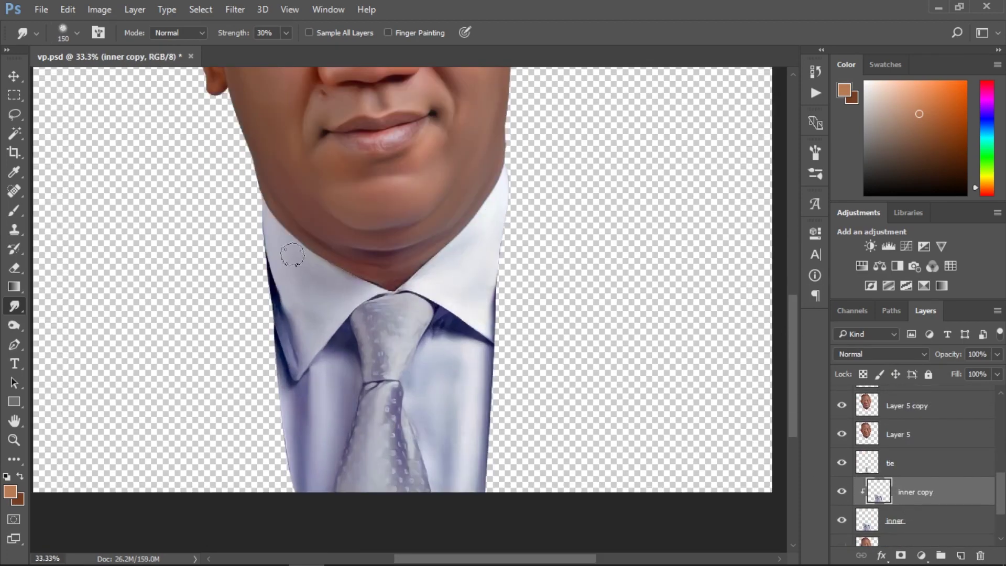
key("bracketleft")
key("bracketleft")
scroll(453, 340, "up", 1)
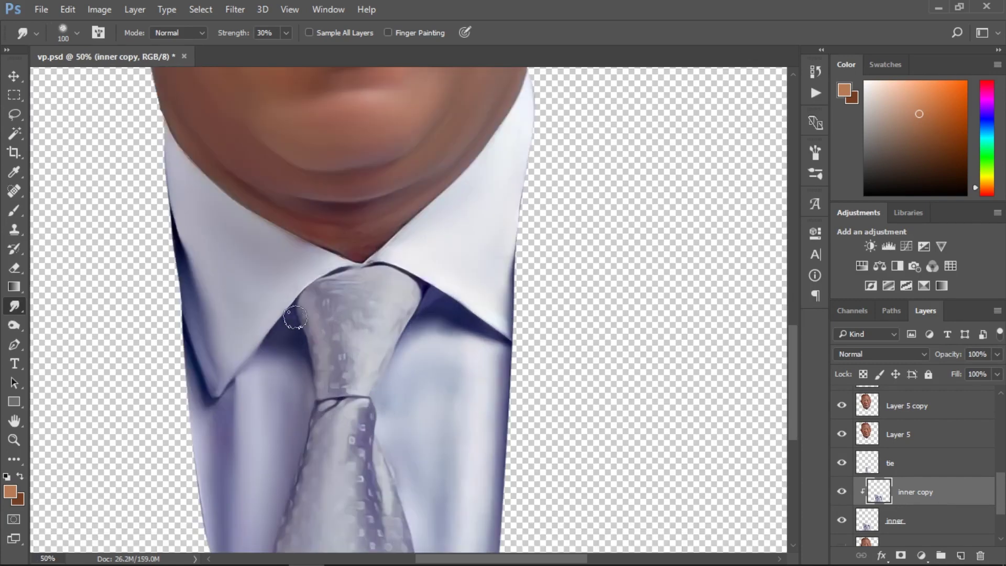
left_click(490, 296, "ctrl+alt")
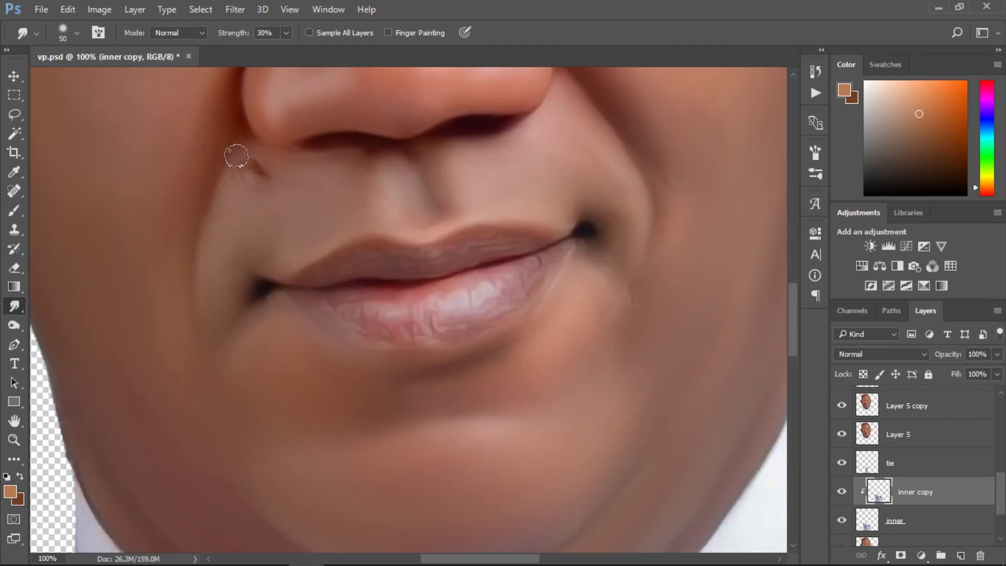
key("alt+period")
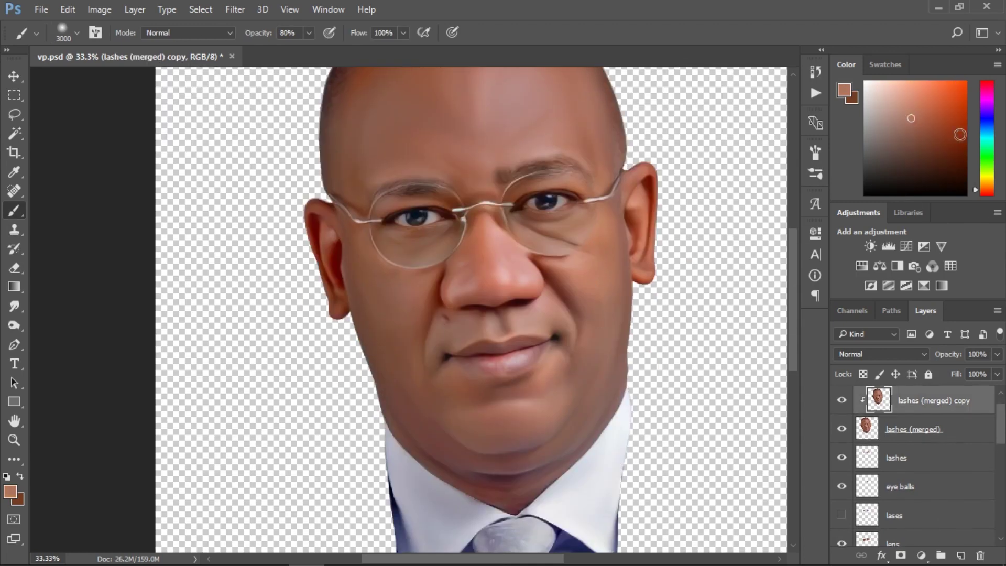
- Add a hidden clipped Color-mode 'face colour' layer filled with skin tone
key("ctrl+shift+alt+n")
double_click(927, 403)
type("face")
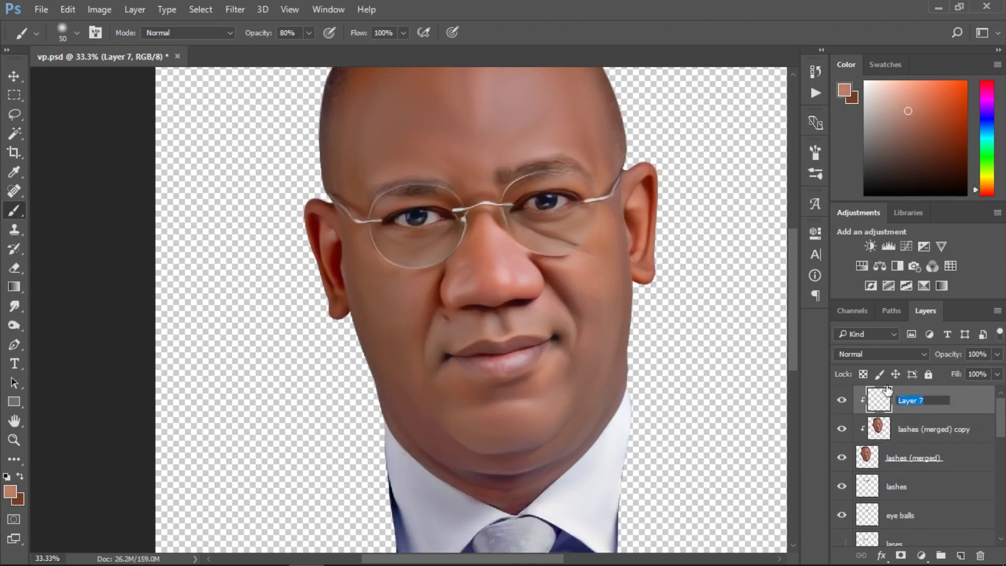
key("Return")
key("alt+BackSpace")
key("shift+alt+c")
left_click(842, 400)
scroll(998, 432, "down", 4)
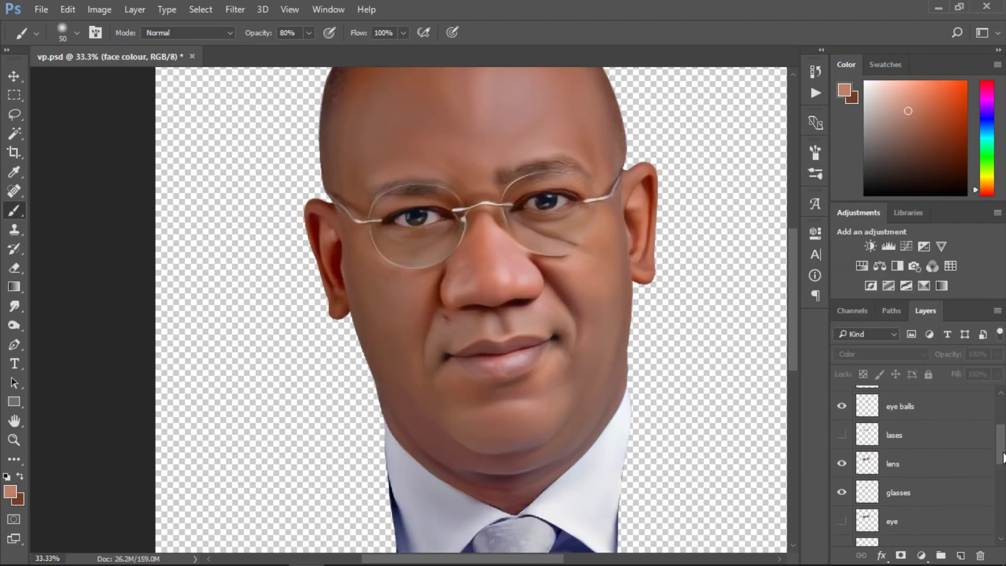
- Add a clipped 'lips' layer filling the lips selection with reddish-brown
left_click(872, 475, "ctrl")
left_click(867, 530, "ctrl")
scroll(978, 471, "up", 4)
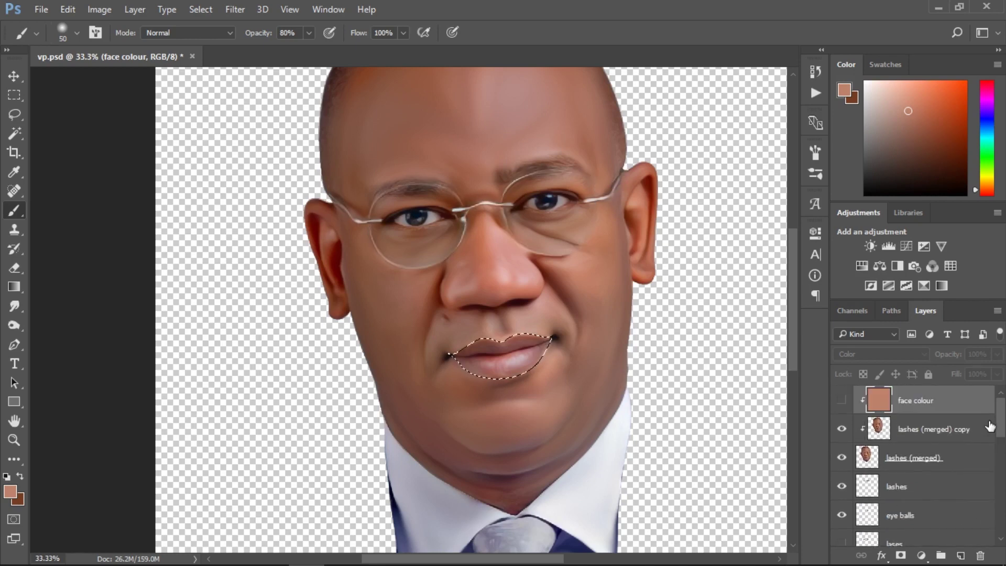
key("ctrl+shift+alt+n")
left_click(988, 194)
left_click(908, 135)
key("alt+BackSpace")
double_click(905, 400)
type("lips")
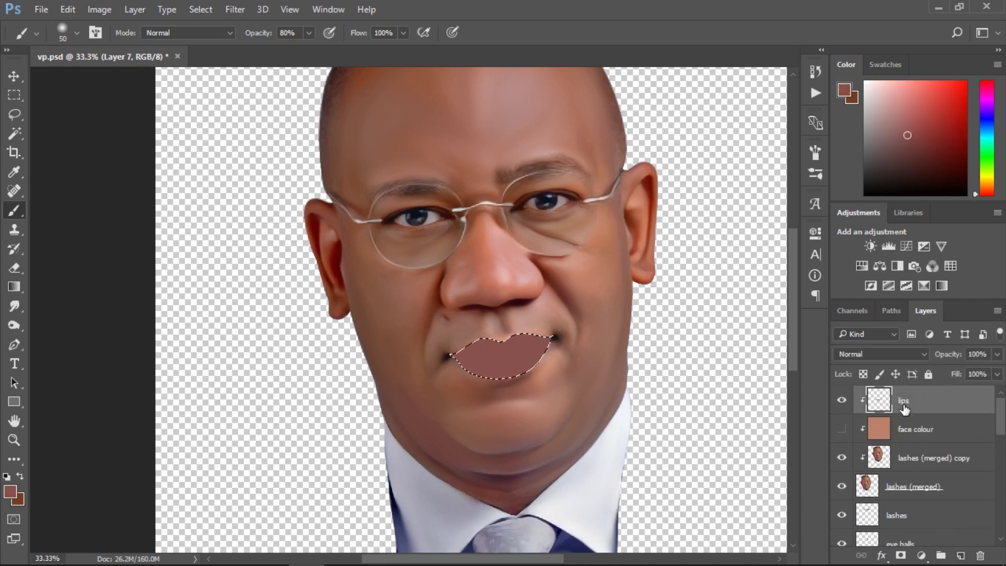
key("Return")
key("ctrl+d")
- Add a clipped Color-mode 'eye balls' layer filled with light grey
scroll(917, 461, "down", 2)
left_click(867, 506, "ctrl")
scroll(917, 462, "up", 4)
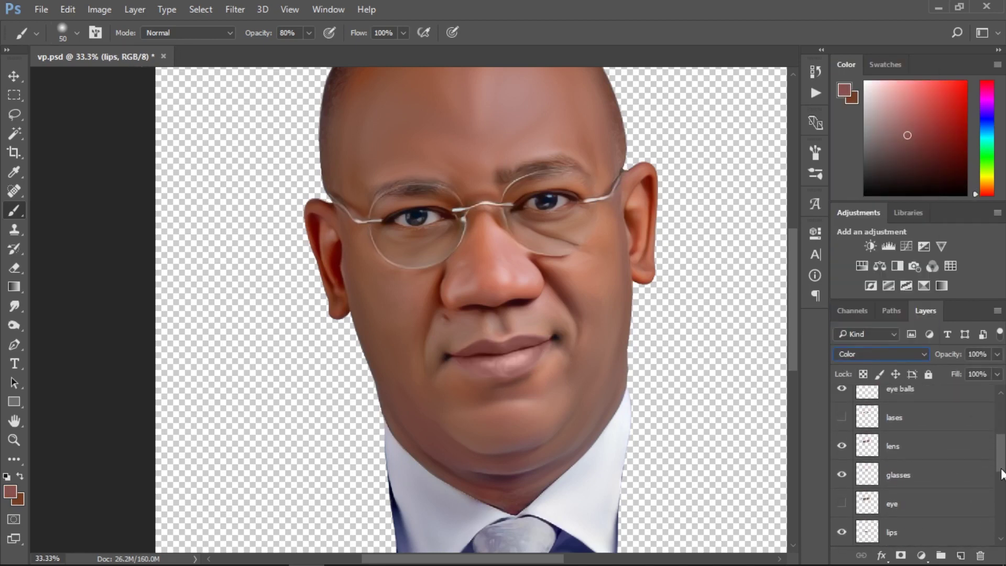
key("ctrl+shift+alt+n")
left_click(566, 197, "alt")
key("alt+BackSpace")
left_click(880, 355)
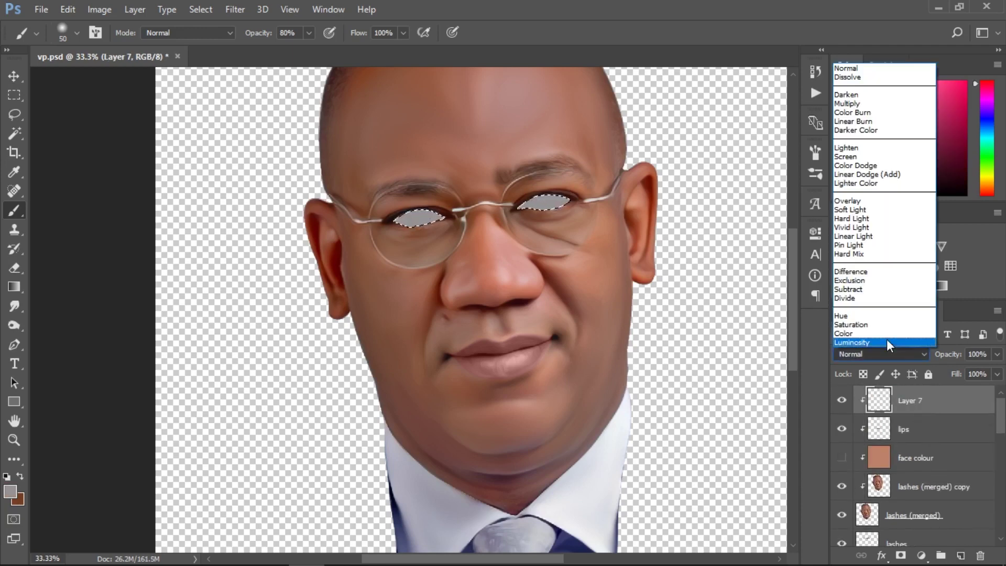
double_click(910, 401)
type("eye balls")
mouse_move(1000, 414)
left_mouse_down()
mouse_move(996, 476)
mouse_move(1000, 420)
left_mouse_up()
- Add a clipped Color-mode layer above face colour and tint the nose pink
key("ctrl+d")
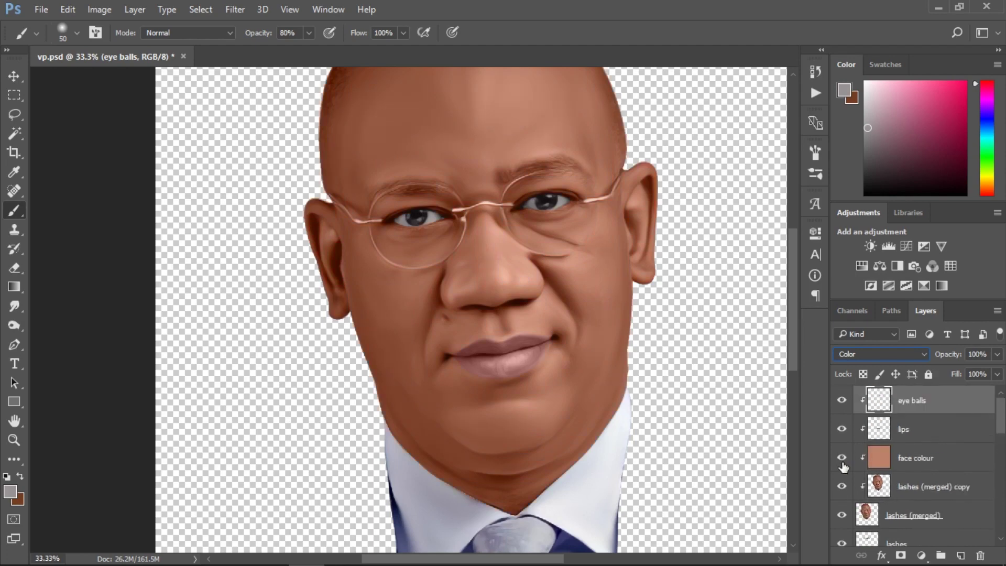
left_click(923, 457)
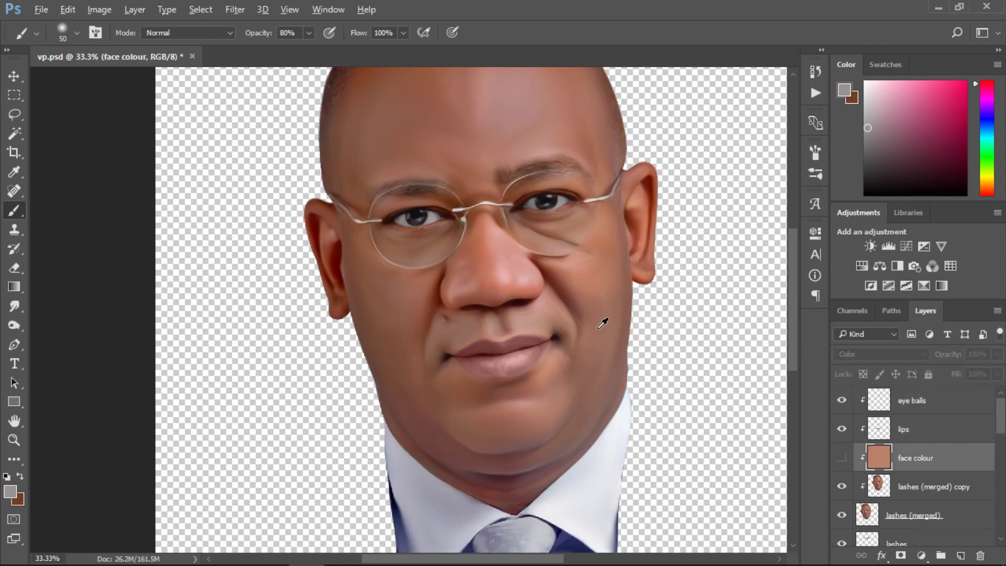
left_click(504, 264, "alt")
key("ctrl+shift+alt+n")
key("bracketright")
key("bracketright")
key("bracketright")
left_click_drag(516, 248, 493, 293)
left_click(880, 354)
left_click(870, 344)
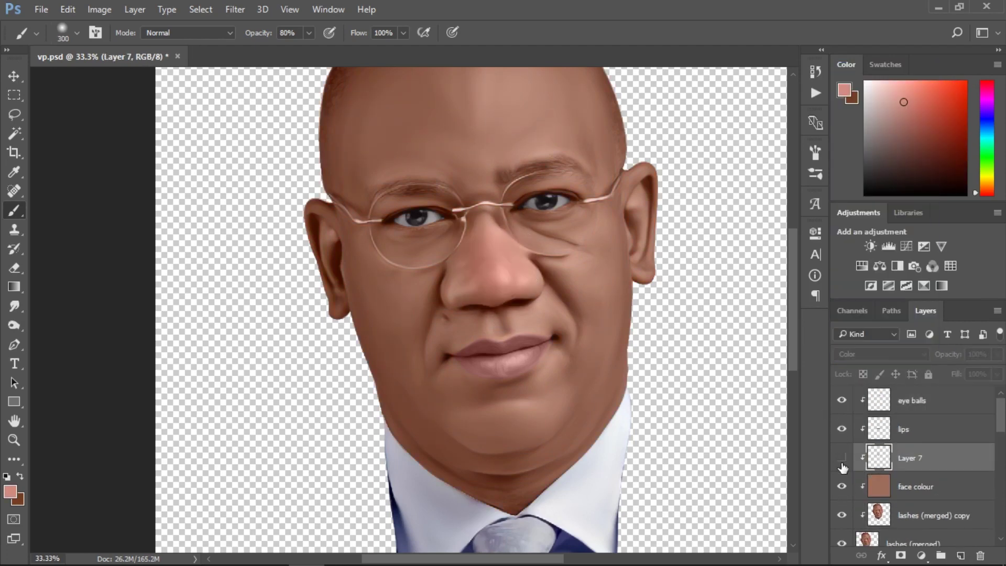
left_click(842, 486)
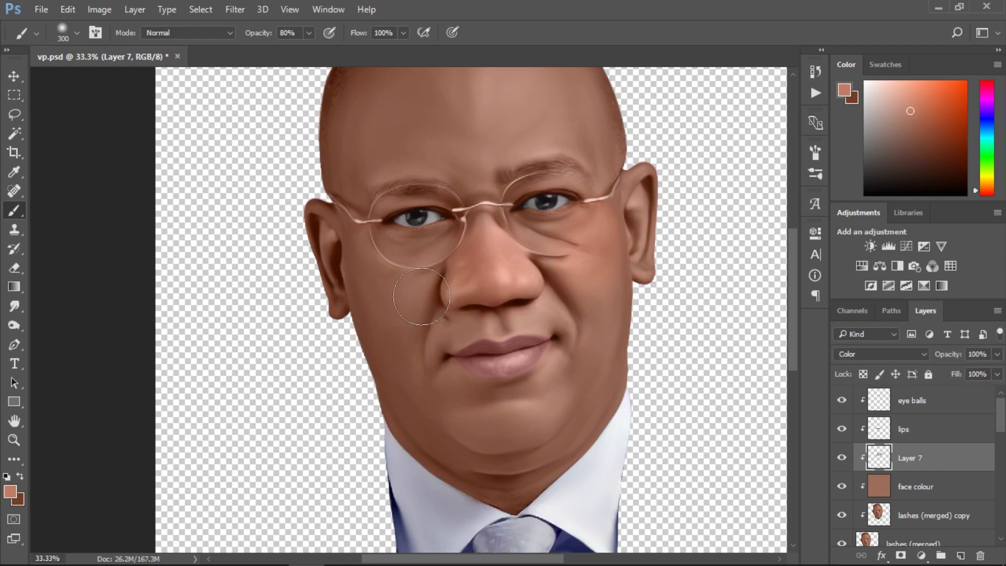
- Paint lighter and darker sampled skin tones over the cheek
scroll(718, 366, "up", 5)
key("bracketright")
key("bracketright")
key("bracketright")
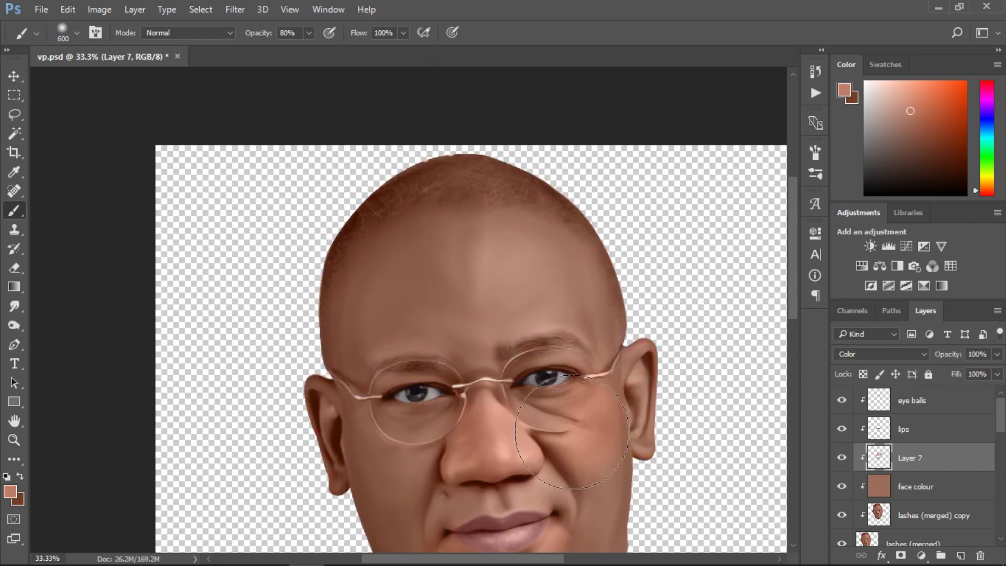
left_click(842, 486)
key("bracketleft")
key("bracketleft")
key("bracketleft")
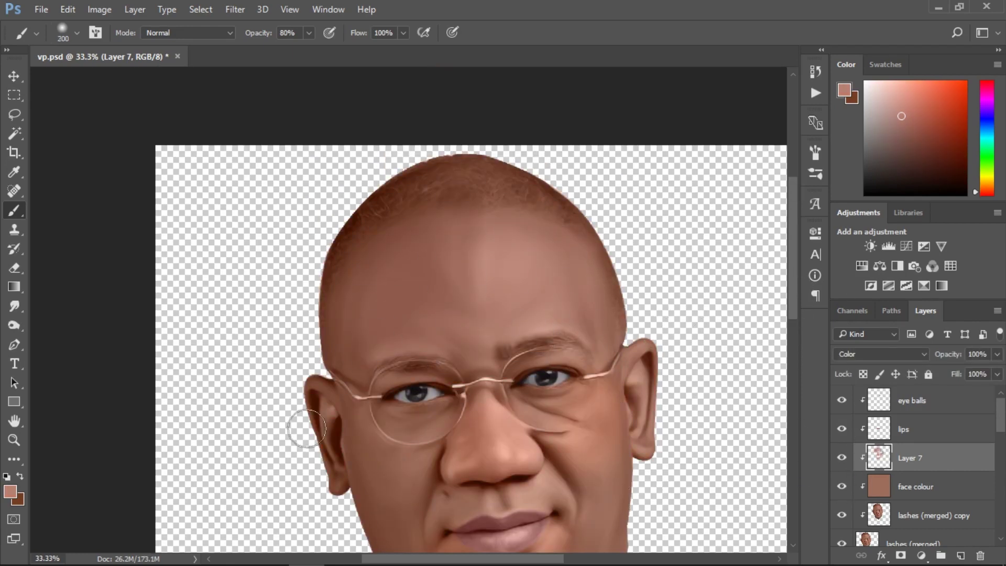
left_click(483, 450, "alt")
left_click(392, 440, "alt")
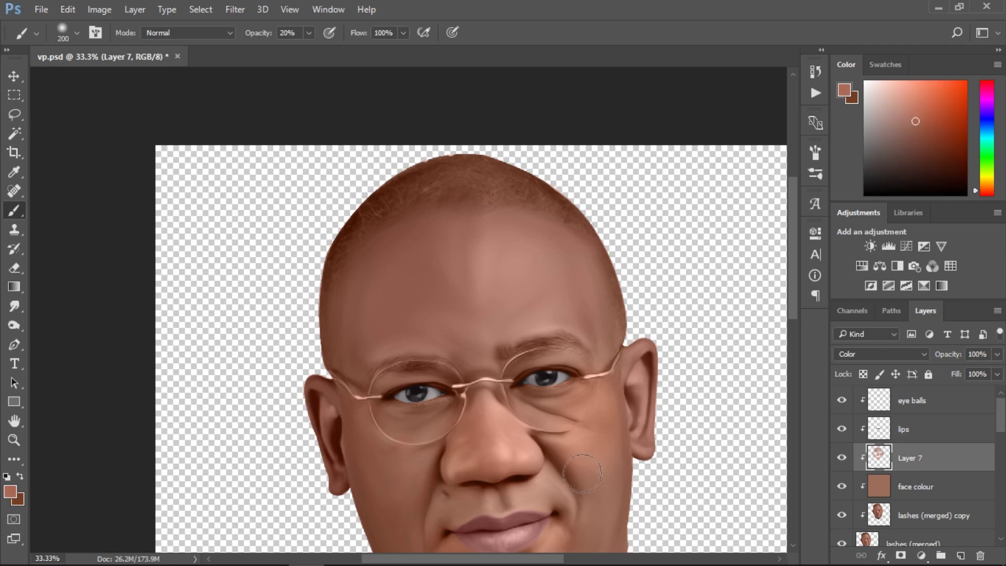
scroll(582, 474, "down", 3)
- Toggle the tint layers to compare with the original, then darken the jaw with brown
left_click(842, 486)
left_click(841, 458)
left_click(529, 341, "alt")
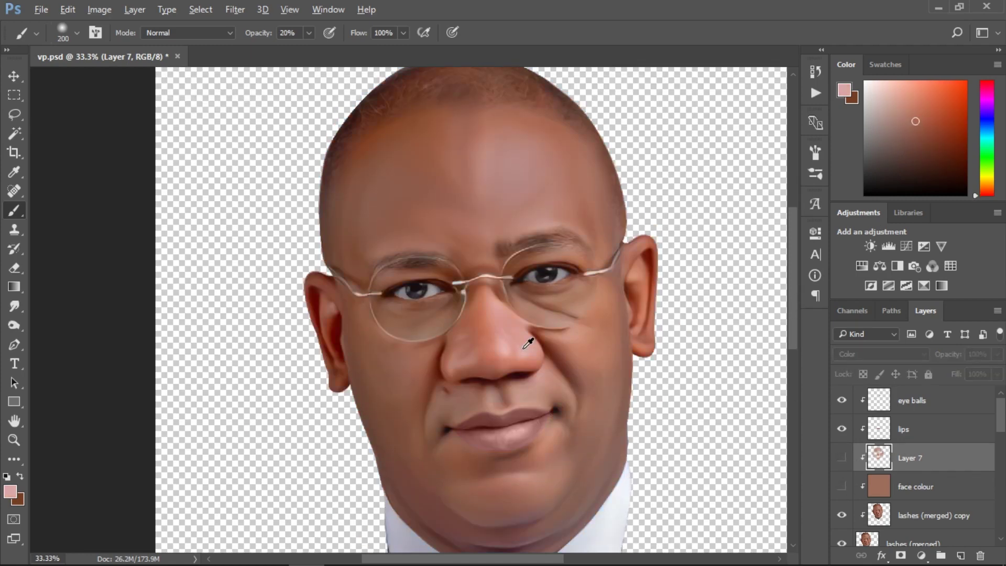
left_click(841, 487)
left_click(842, 457)
scroll(792, 373, "down", 2)
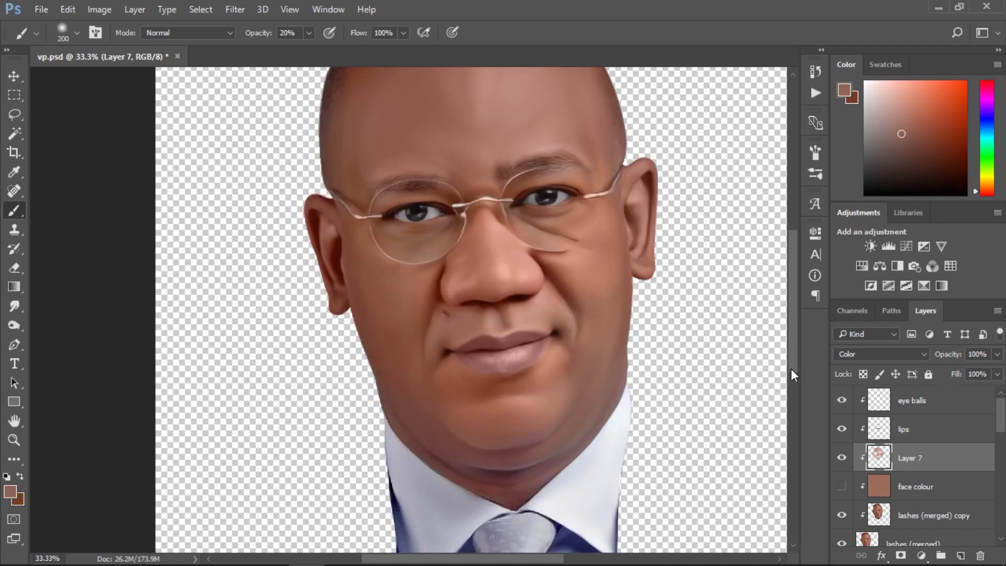
left_click(607, 365, "alt")
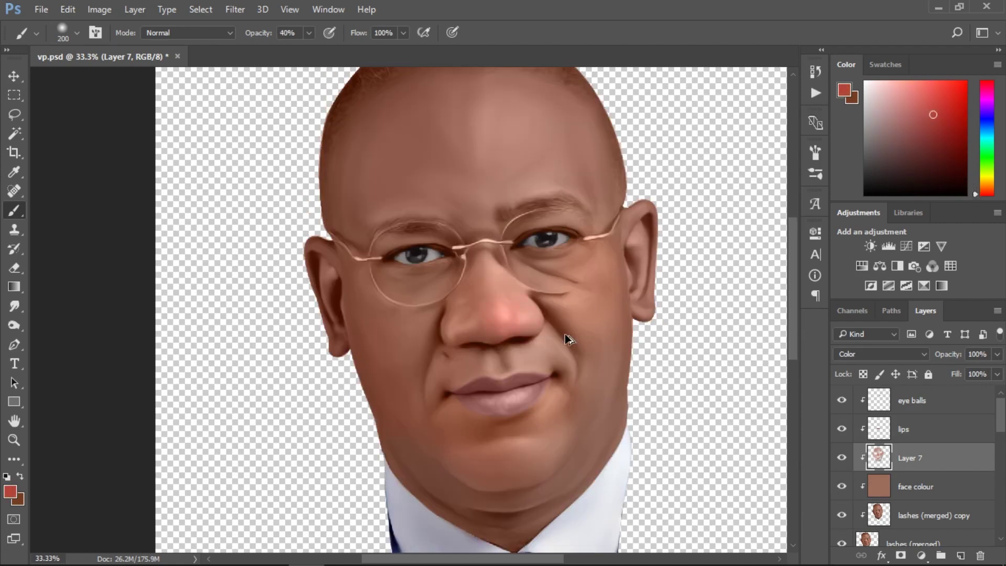
- Add a new layer, lower Layer 7 to 71% opacity, and select the lips shape
left_click(961, 556)
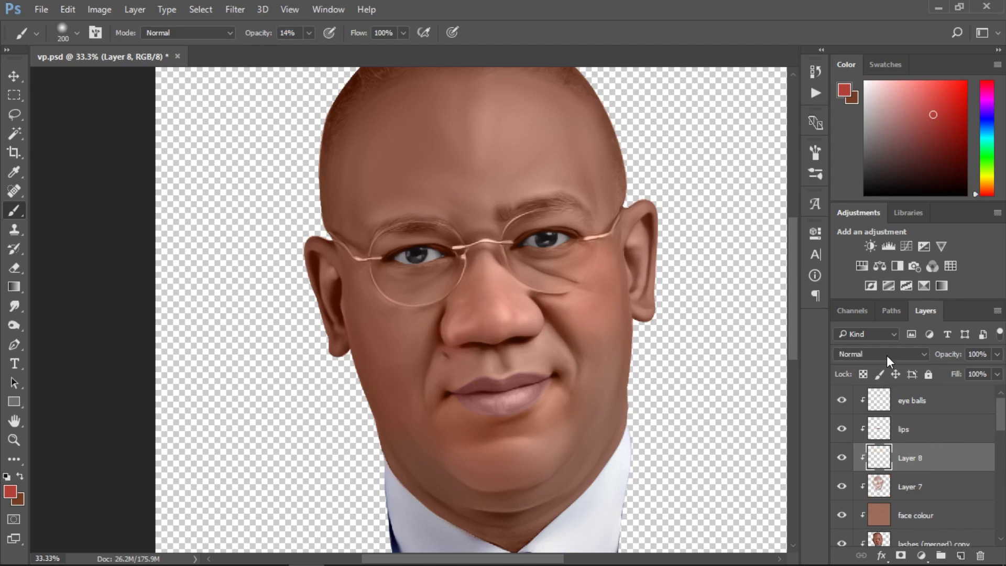
left_click(922, 485)
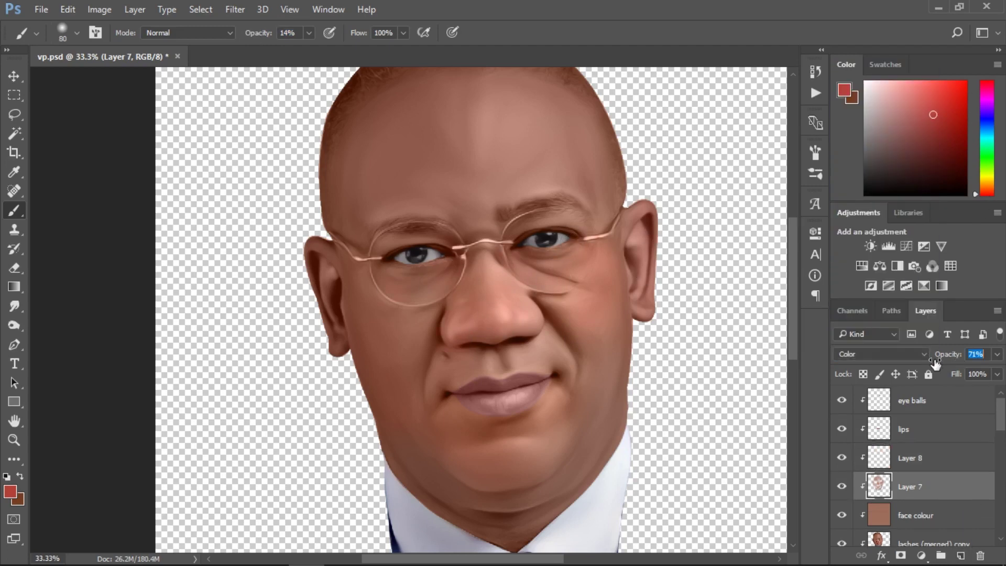
left_click(907, 428)
left_click(879, 429, "ctrl")
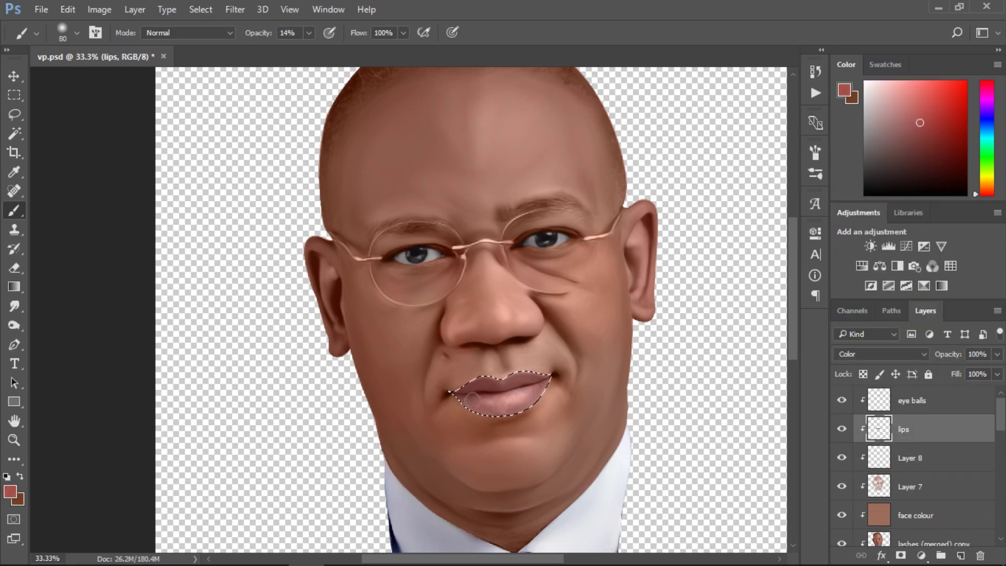
- Paint red onto the lower lip with a low-opacity brush
key("3")
key("bracketright")
key("bracketright")
key("bracketright")
key("ctrl+d")
key("e")
scroll(546, 382, "up", 1)
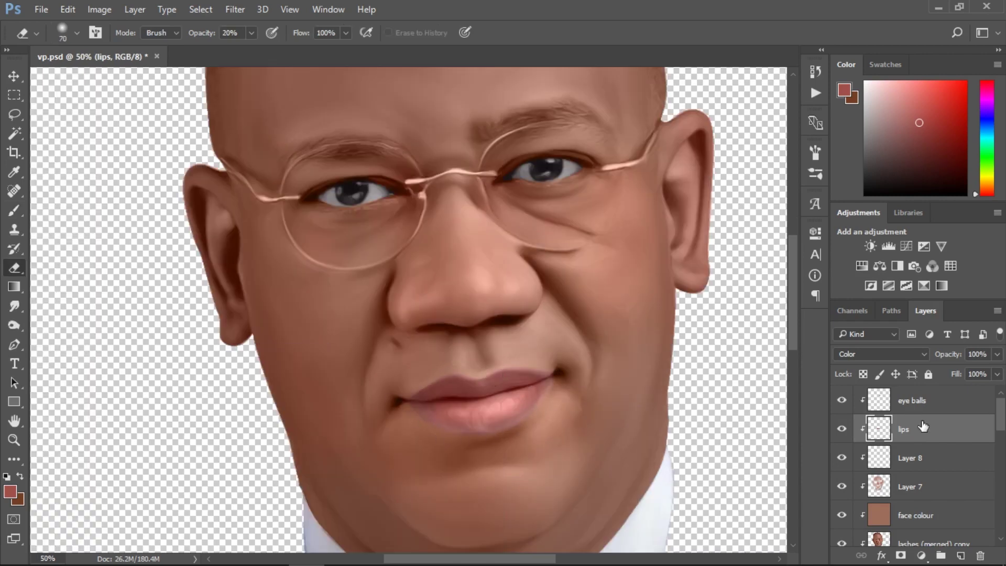
key("b")
scroll(490, 375, "up", 1)
left_click_drag(490, 426, 522, 426)
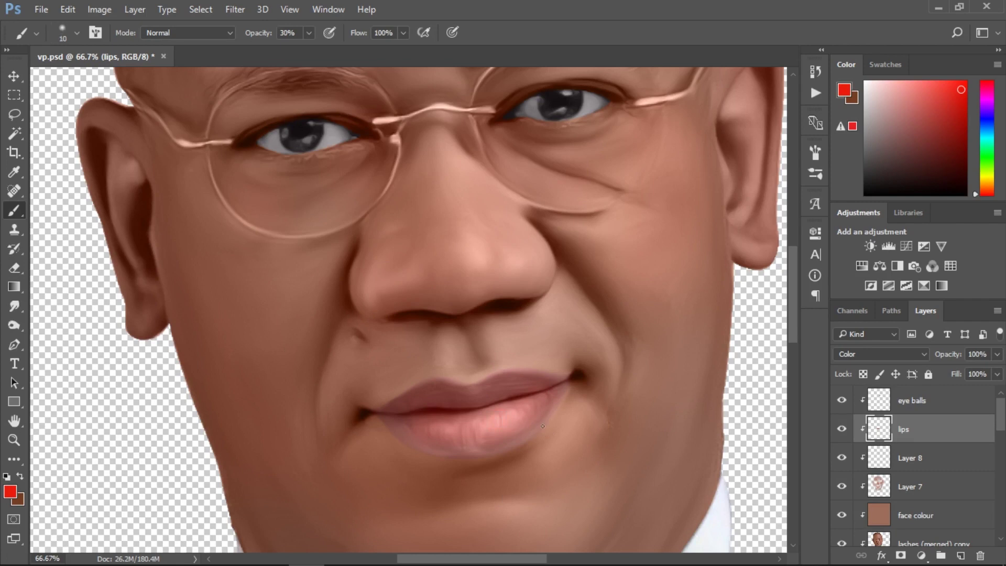
scroll(512, 394, "down", 3)
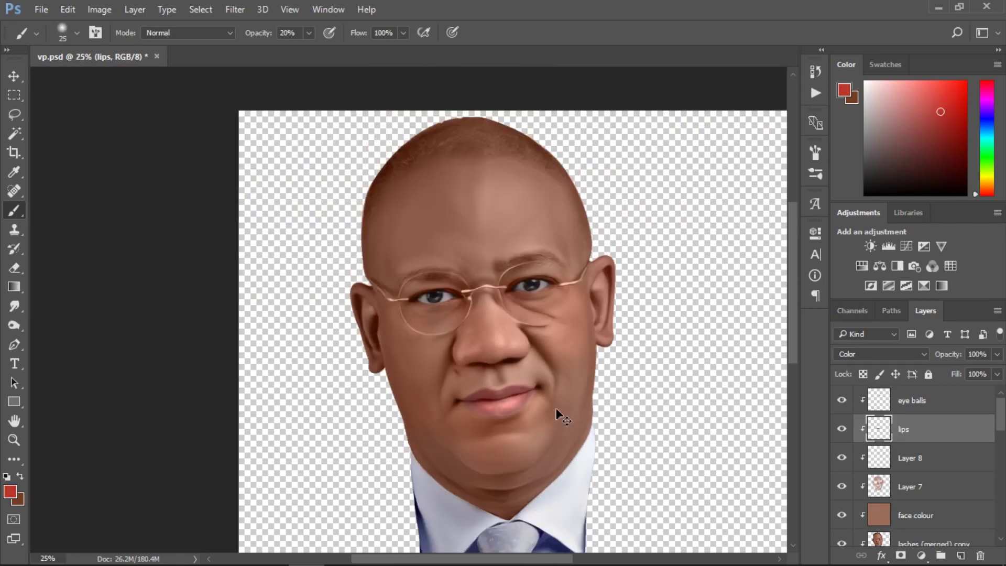
scroll(557, 411, "up", 1)
- Brush dark brown over the top of the head on a Color-mode Layer 9
left_click(961, 555)
left_click(542, 77, "alt")
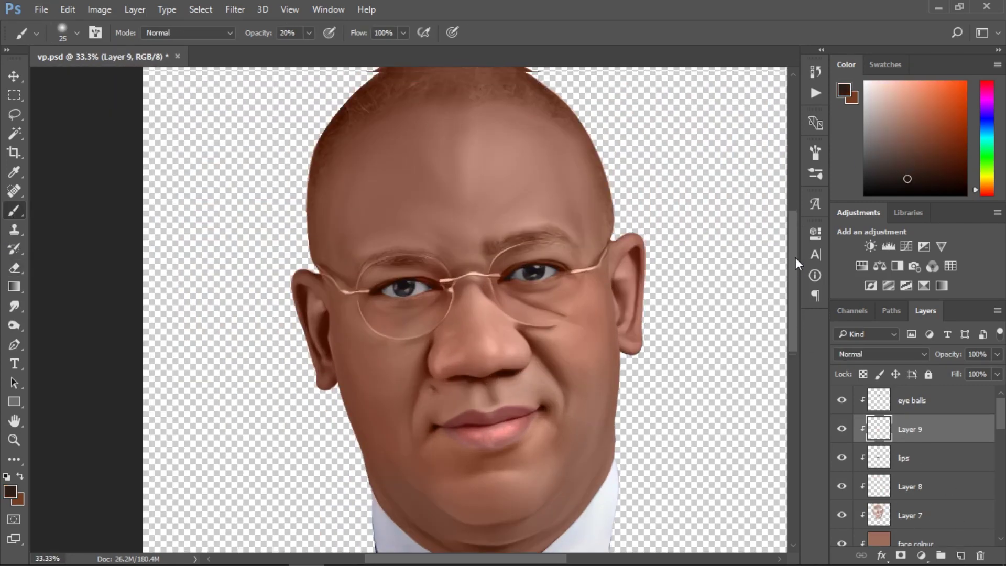
scroll(542, 77, "up", 1)
left_click_drag(588, 135, 348, 153)
left_click(881, 355)
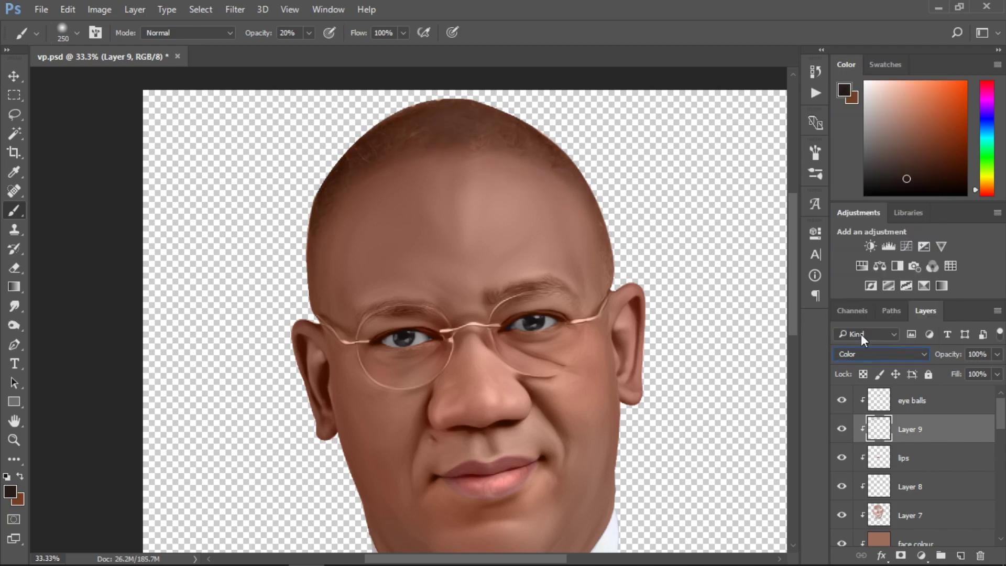
key("bracketleft")
key("bracketleft")
left_click(896, 189)
key("7")
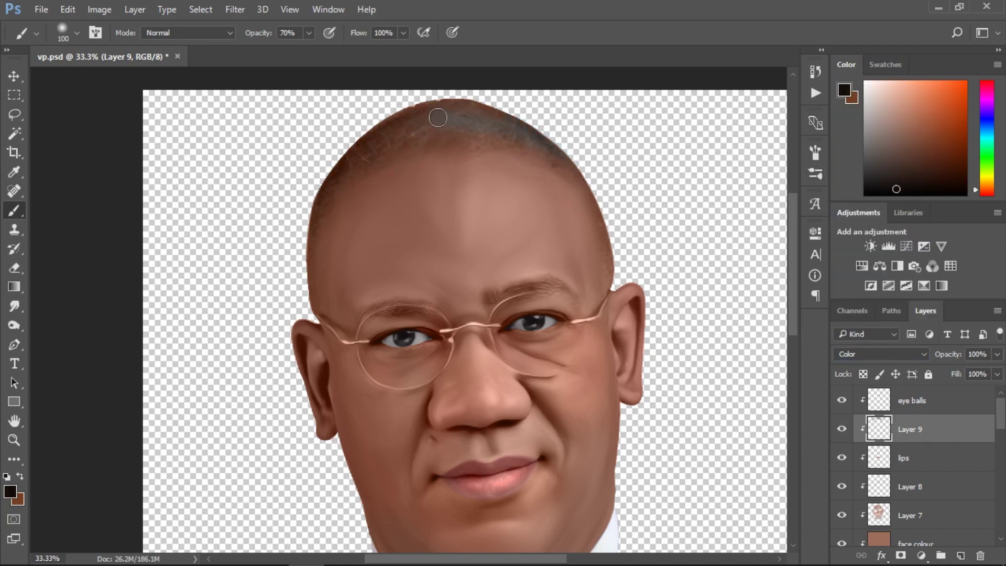
key("bracketright")
key("bracketright")
key("bracketright")
key("3")
left_click_drag(606, 168, 353, 146)
- Save the portrait and zoom out to view the whole image
key("ctrl+s")
key("bracketleft")
key("bracketleft")
key("bracketleft")
key("ctrl+minus")
left_click_drag(1001, 422, 1002, 466)
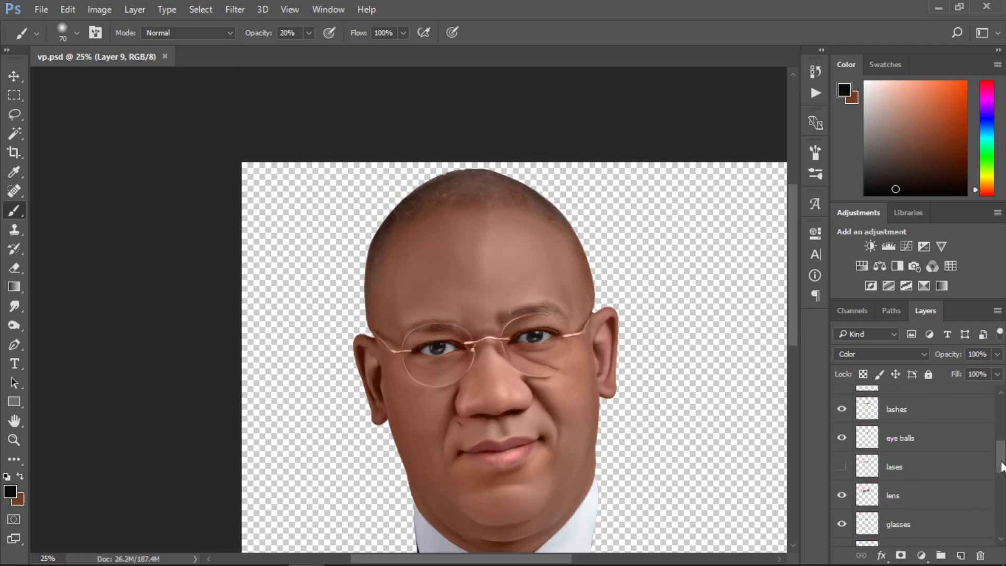
- Load the glasses shape as a selection on a new layer named 'glasses'
left_click(891, 438, "ctrl")
left_click(869, 527, "ctrl")
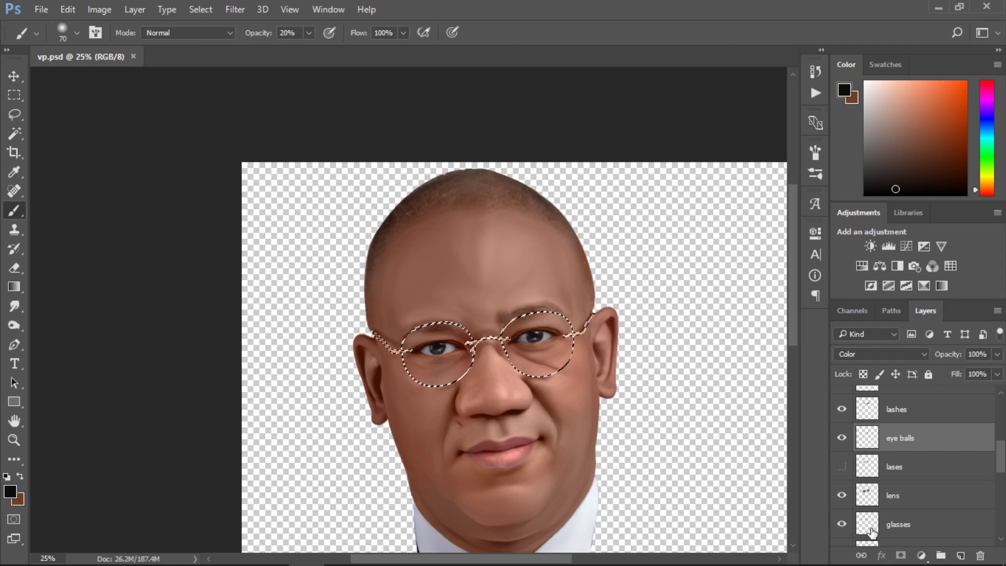
left_click(961, 555)
double_click(909, 429)
type("glasse")
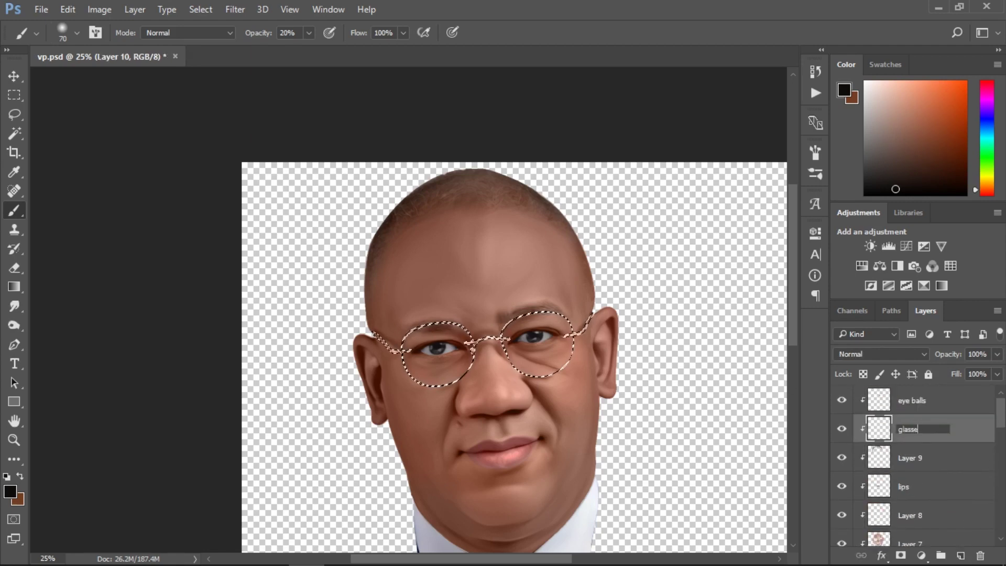
type("s")
key("ctrl+plus")
- Fill the glasses selection with white and set the layer to Color blend mode
left_click(865, 89)
key("alt+BackSpace")
left_click(869, 351)
left_click(862, 334)
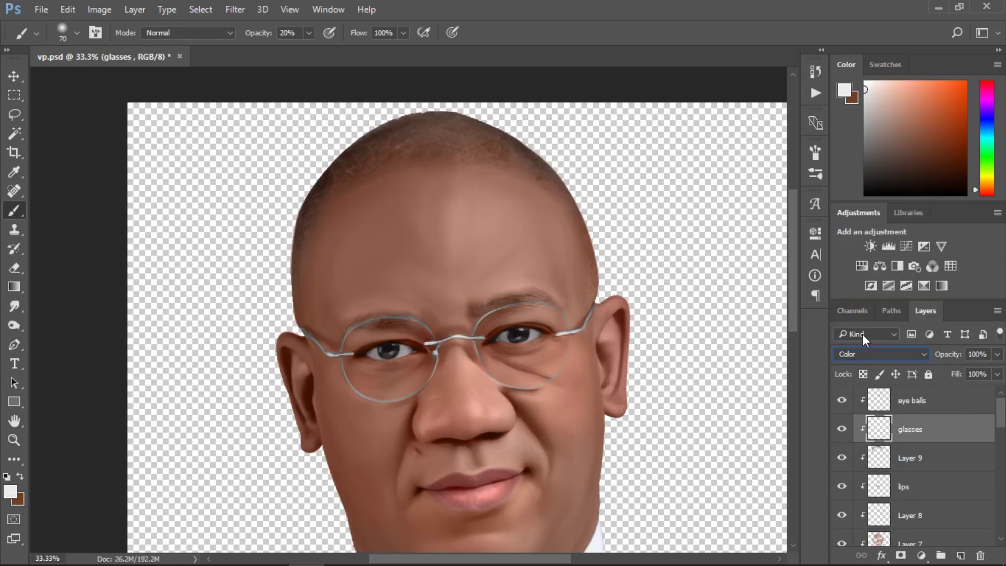
key("ctrl+plus")
key("e")
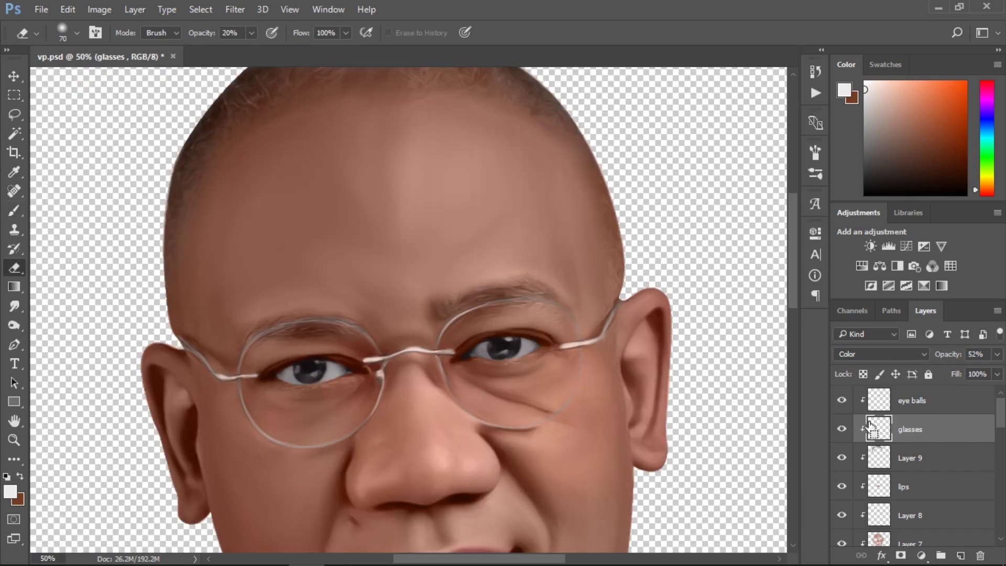
- Feather the glasses selection by 2 pixels and set the glasses layer to 72% opacity
left_click(870, 426, "ctrl")
key("i")
key("m")
key("shift+F6")
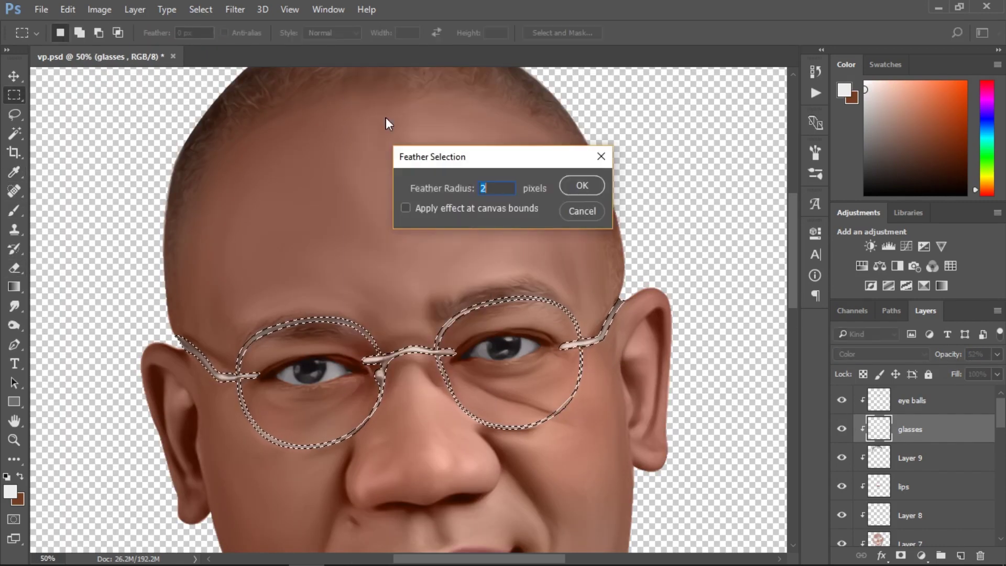
key("Return")
key("ctrl+d")
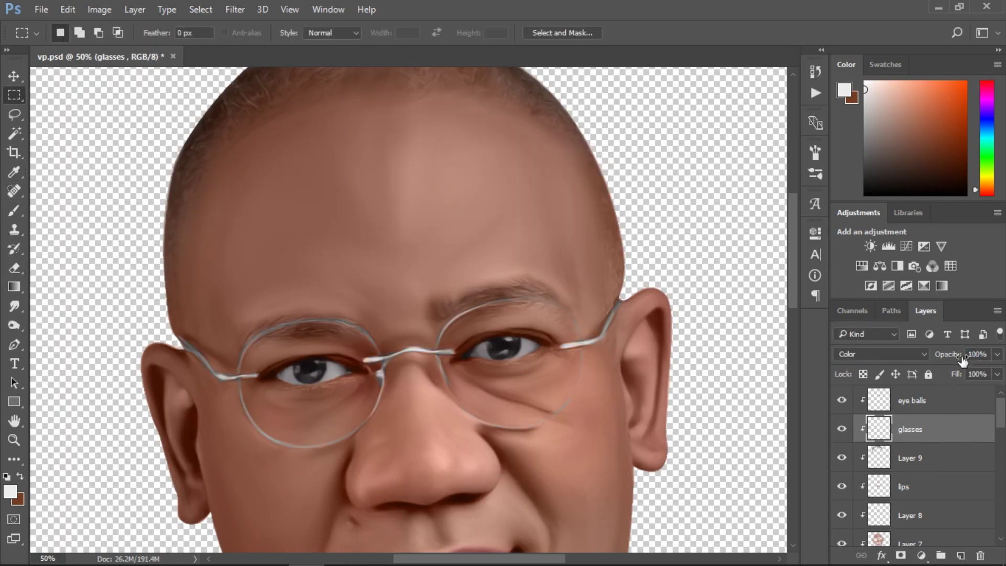
left_click_drag(964, 360, 949, 360)
key("e")
key("ctrl+minus")
key("bracketright")
key("bracketright")
key("bracketright")
scroll(997, 412, "down", 5)
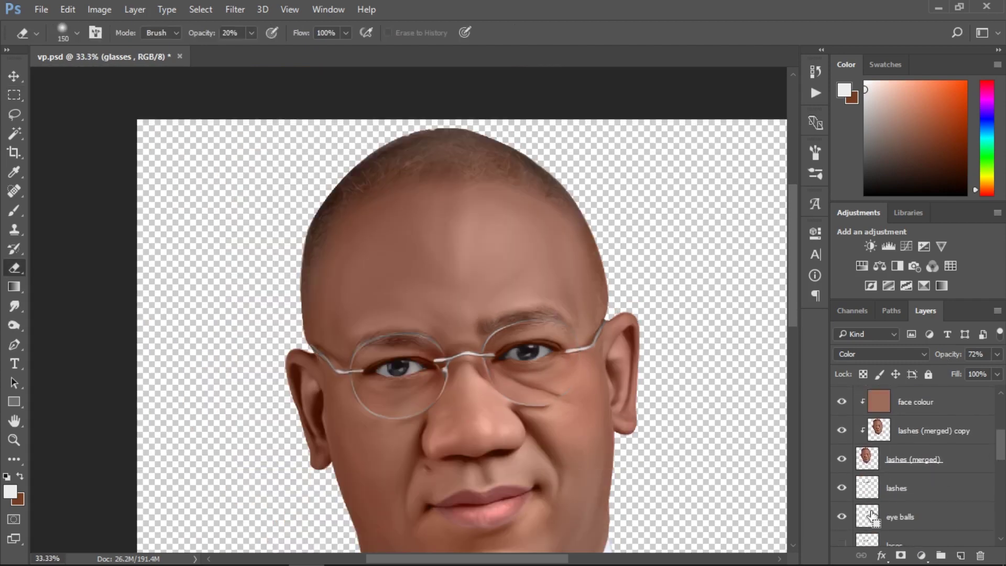
scroll(998, 411, "up", 5)
- Fill the lens areas white on a new Color-mode Layer 10 at 49% opacity
key("ctrl+shift+d")
left_click(960, 556)
key("alt+BackSpace")
left_click(880, 354)
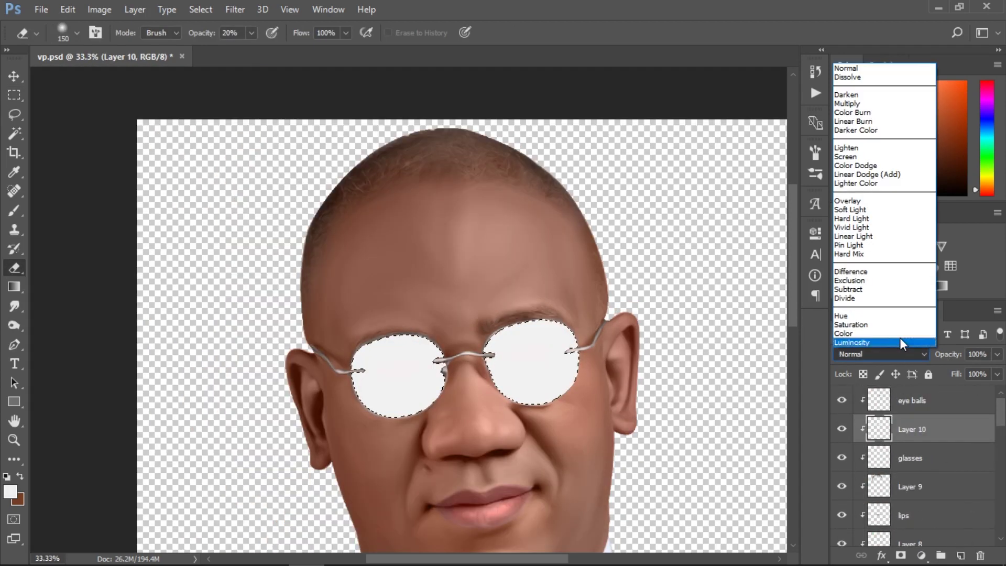
left_click(900, 338)
key("ctrl+d")
left_click_drag(944, 354, 933, 356)
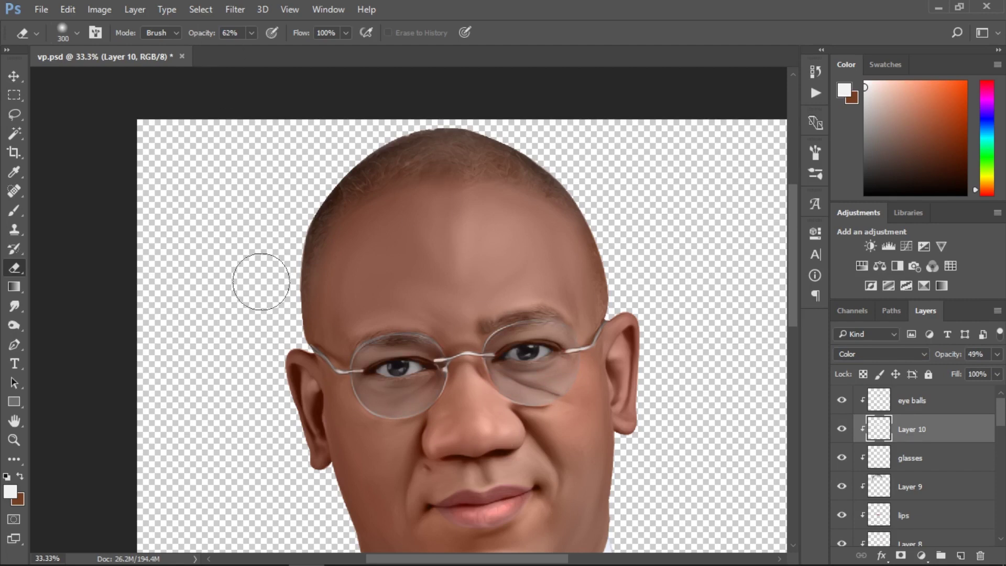
key("6")
key("2")
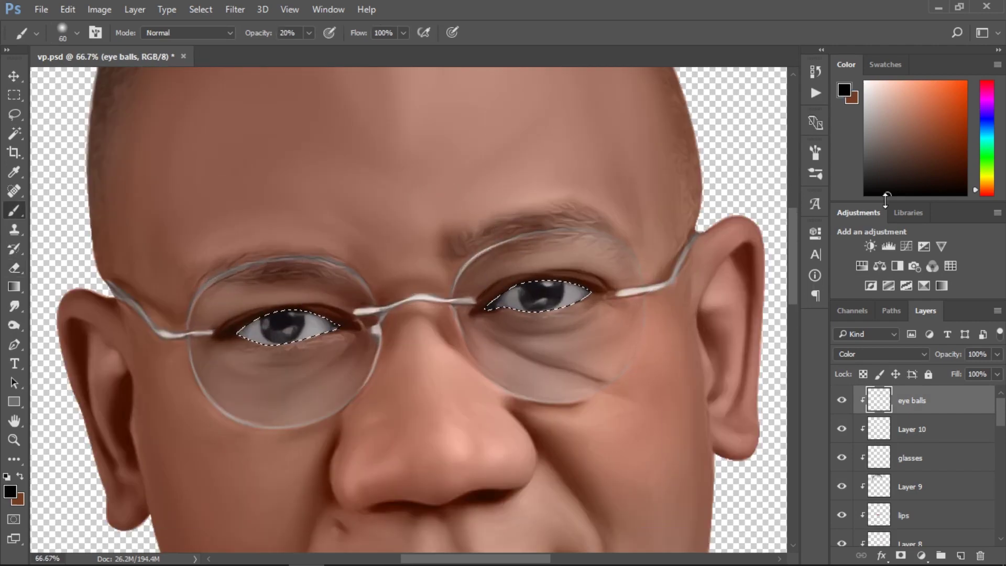
- Pick a muted red for the inner eye corners and zoom in on the forehead
left_click(498, 329, "alt")
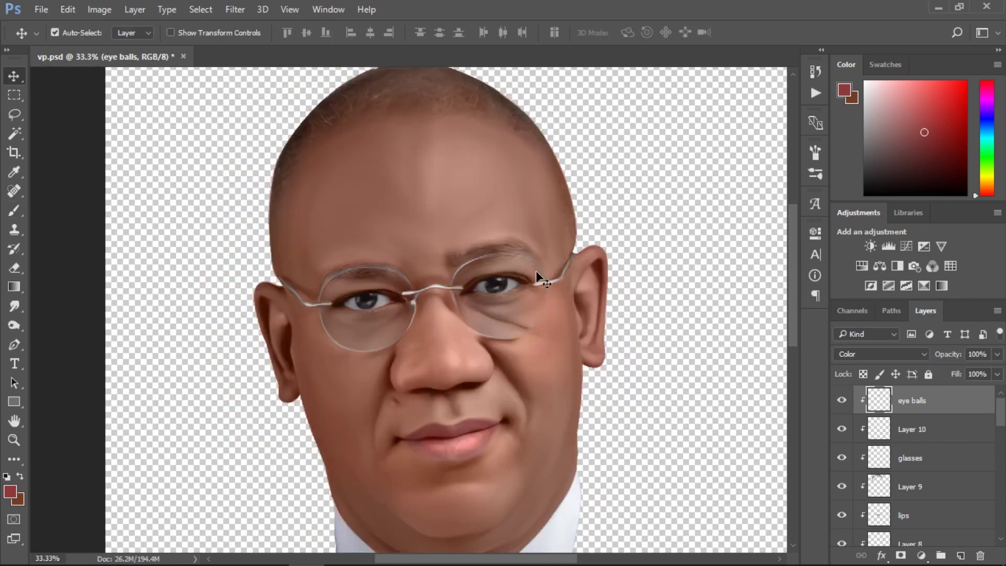
key("ctrl+minus")
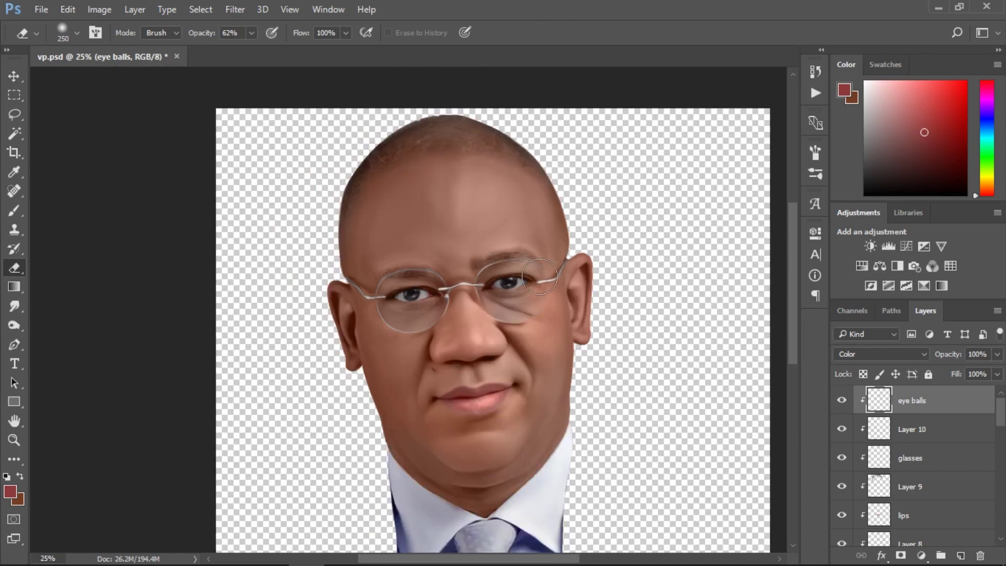
key("ctrl+minus")
left_click(407, 188, "ctrl")
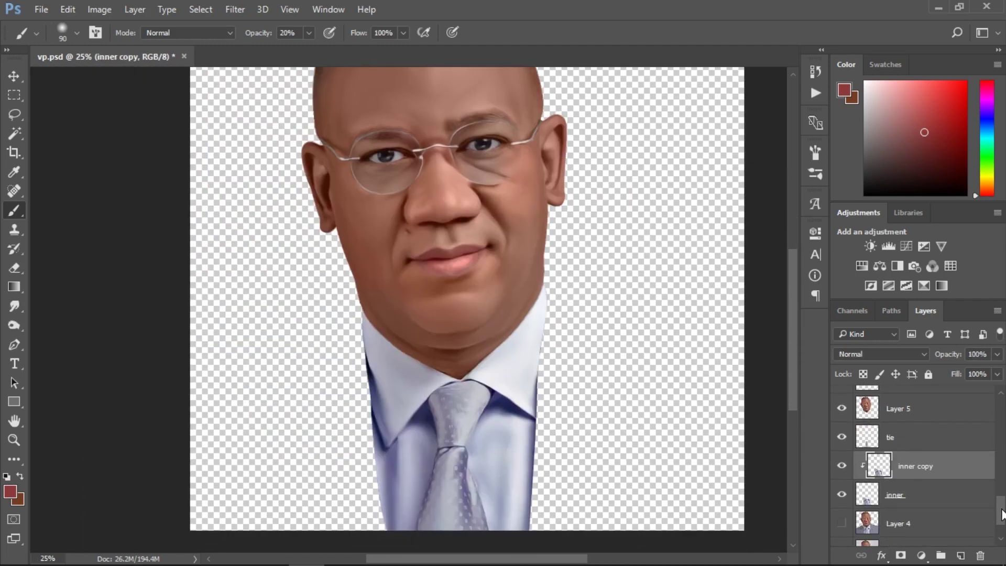
- Add a new layer clipped to the tie layer
left_click(970, 554)
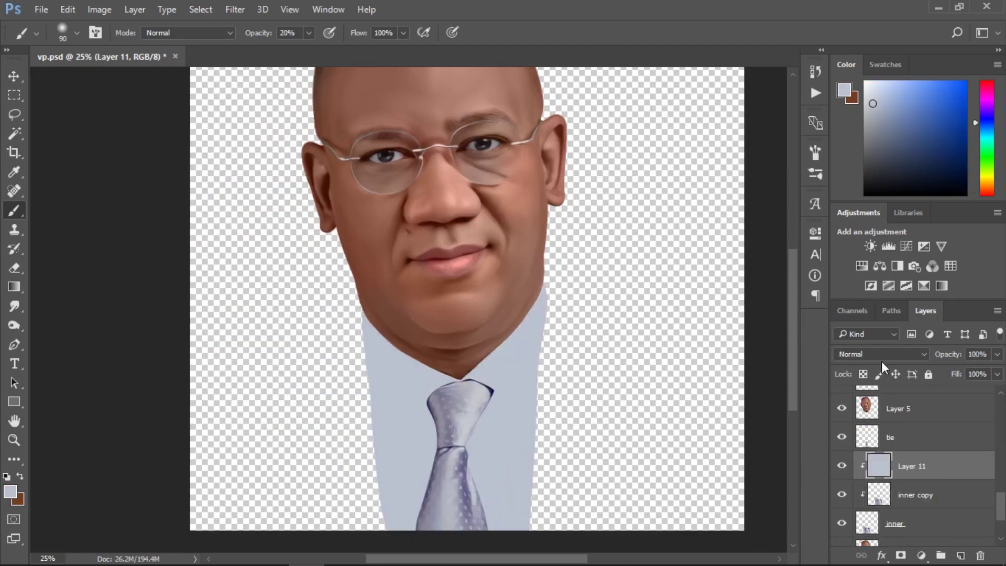
left_click(891, 437)
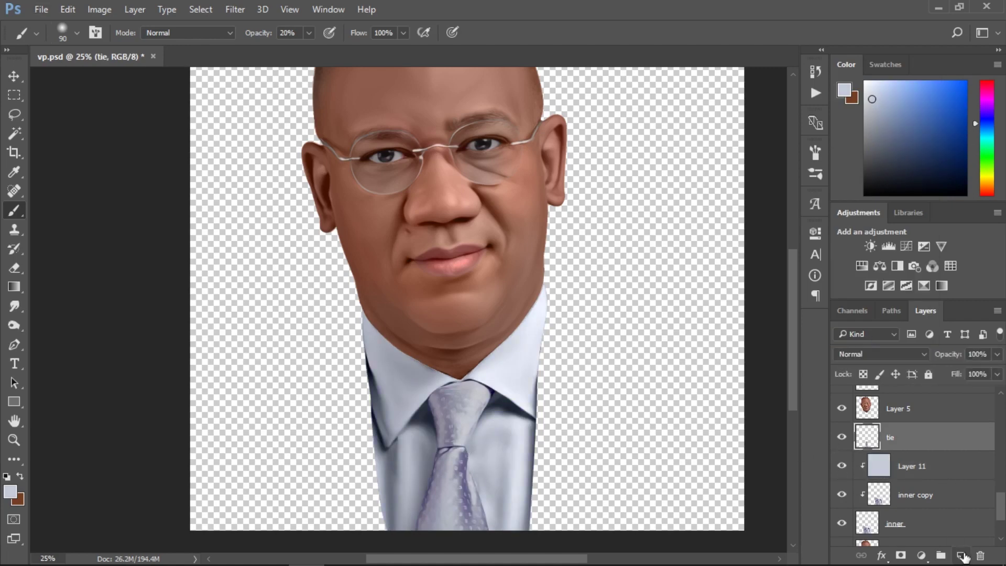
key("ctrl+shift+alt+n")
key("ctrl+alt+g")
- Make Layer 11 active, show the suit Layer 4 again, and load the shirt selection
left_click(912, 495)
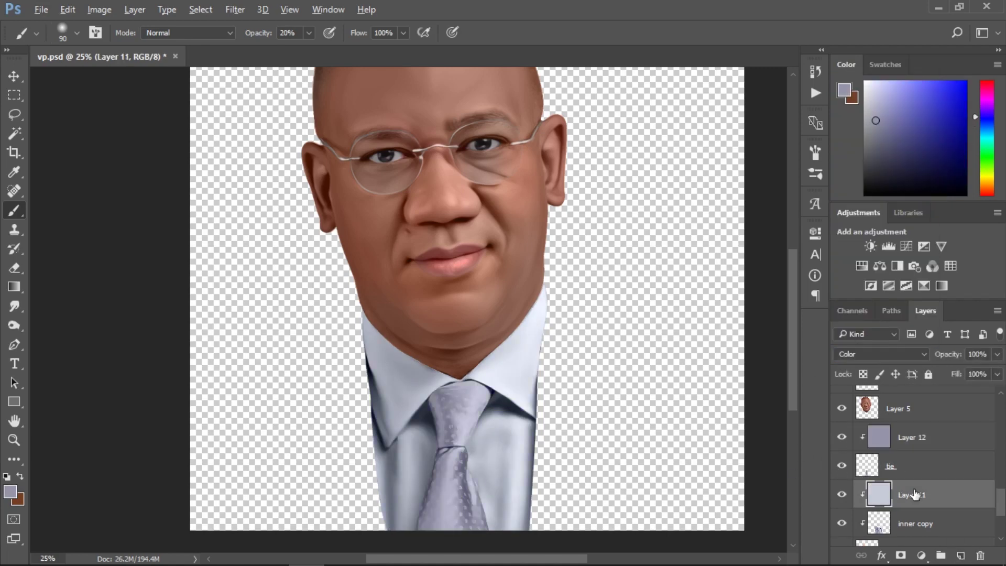
scroll(845, 461, "down", 3)
left_click(841, 479)
left_click(912, 480)
- Copy the selected suit area onto its own clipped layer and deselect
key("ctrl+j")
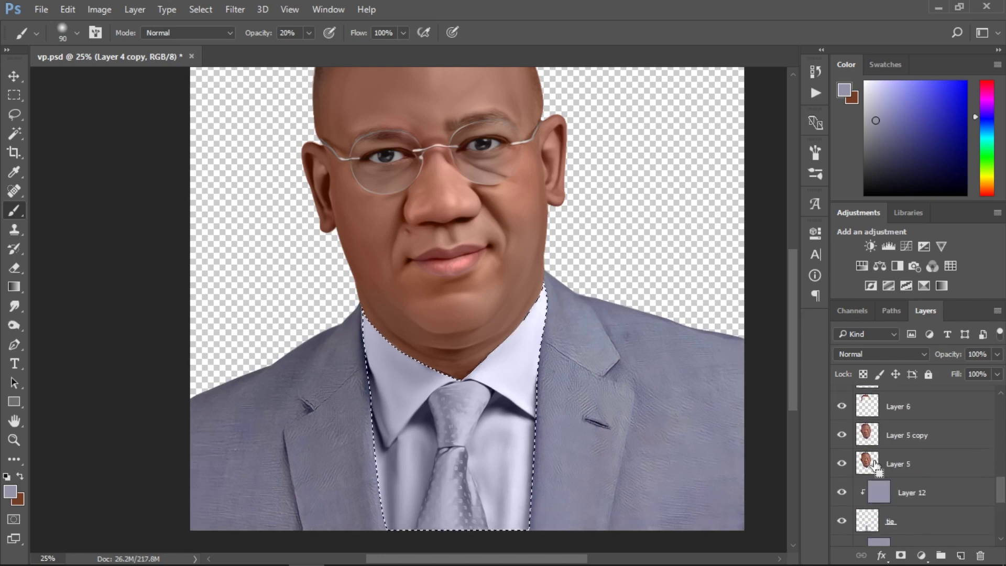
key("ctrl+j")
key("ctrl+alt+g")
left_click(201, 9)
left_click(210, 39)
- Smudge the suit jacket fabric smooth with a smaller Smudge brush
key("r")
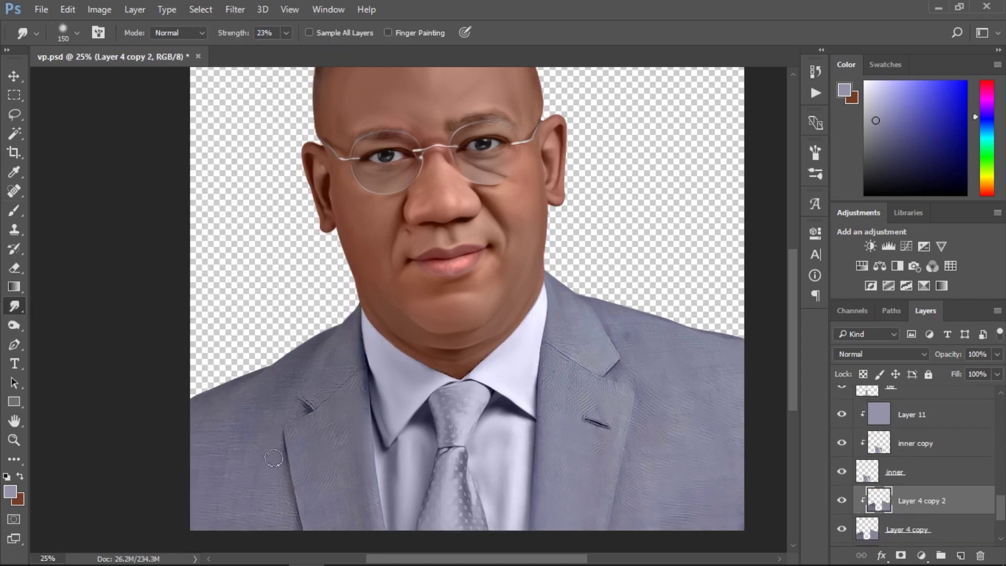
key("bracketleft")
key("bracketleft")
scroll(569, 414, "right", 3)
scroll(570, 414, "up", 1)
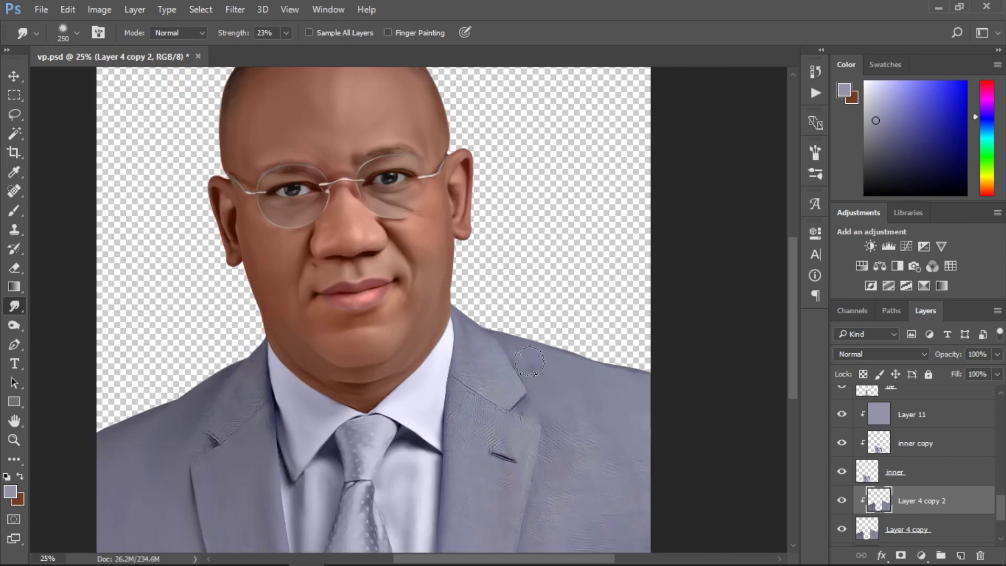
scroll(556, 525, "down", 2)
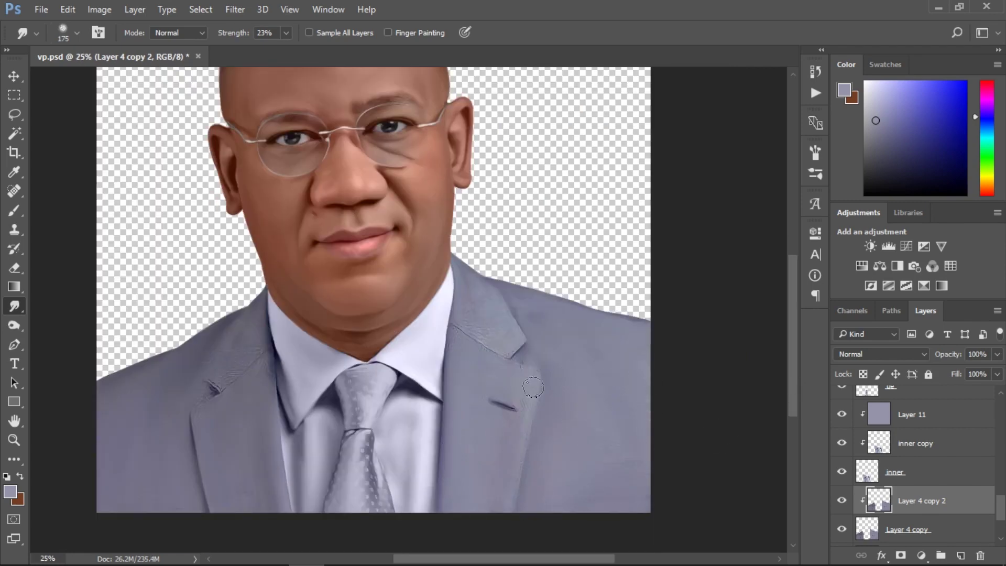
scroll(279, 364, "up", 1)
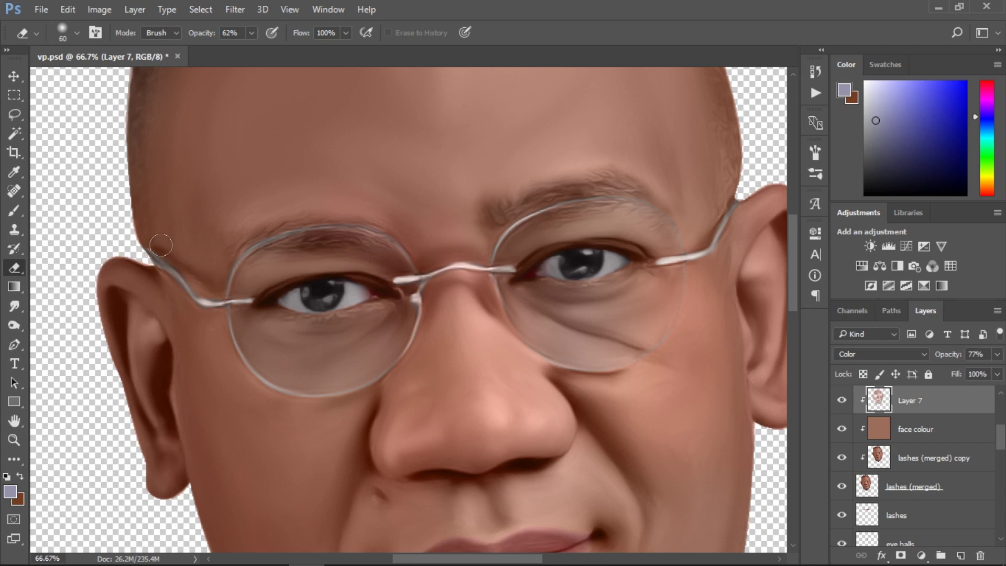
key("7")
left_click(192, 295, "ctrl")
- Add a layer mask to the glasses layer and load the frame as a selection
left_click(901, 556)
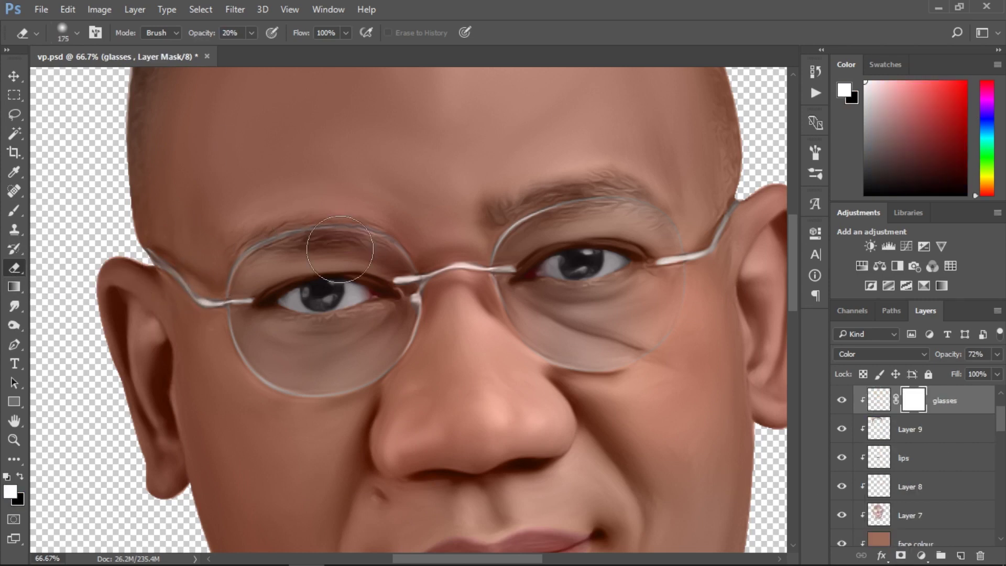
key("b")
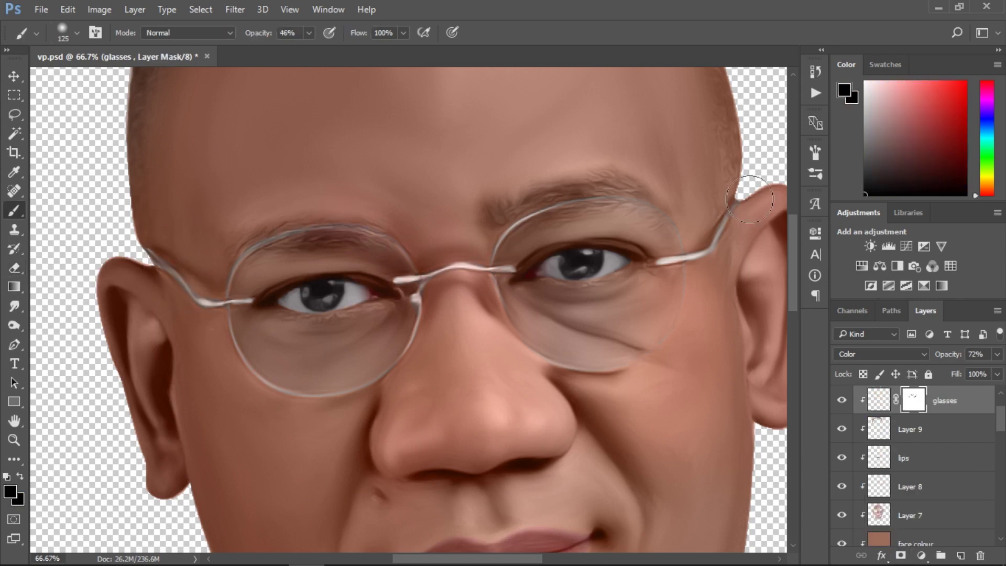
left_click(879, 409, "ctrl")
key("6")
key("5")
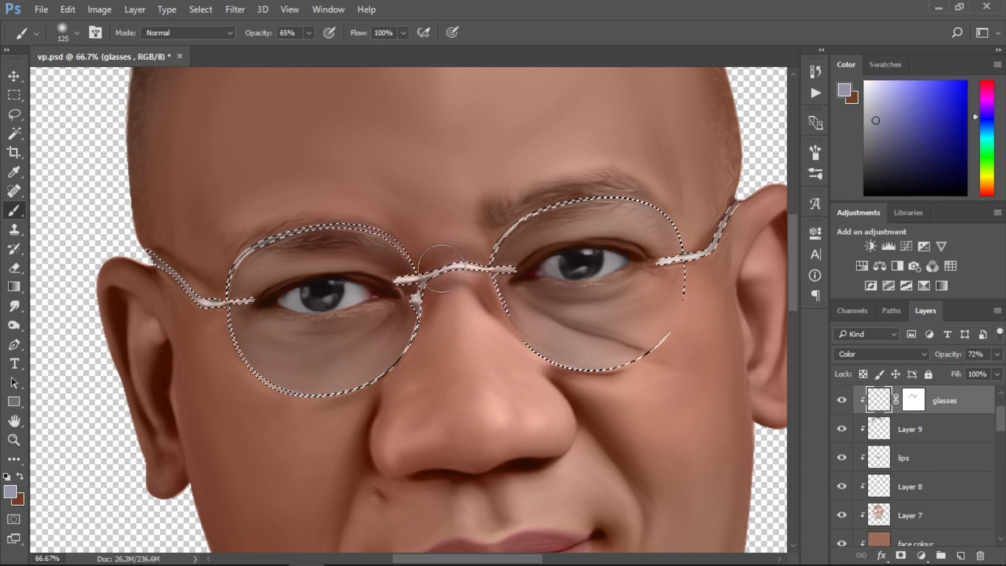
mouse_move(1001, 419)
left_mouse_down()
mouse_move(1001, 454)
mouse_move(1001, 414)
left_mouse_up()
- Paint the left temple arm tan, soften it with the Eraser, then deselect
left_click(213, 303, "alt")
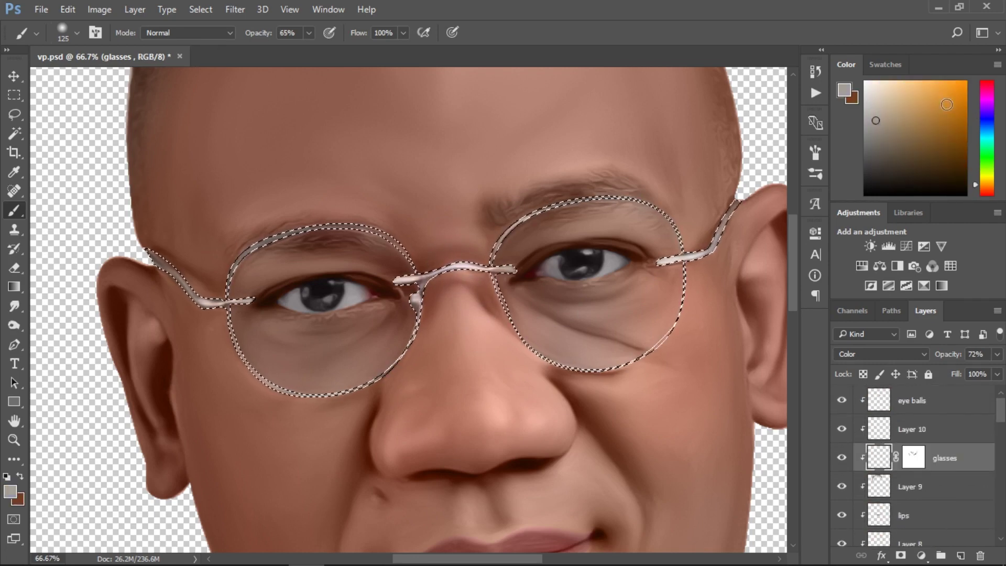
left_click_drag(214, 302, 152, 251)
key("e")
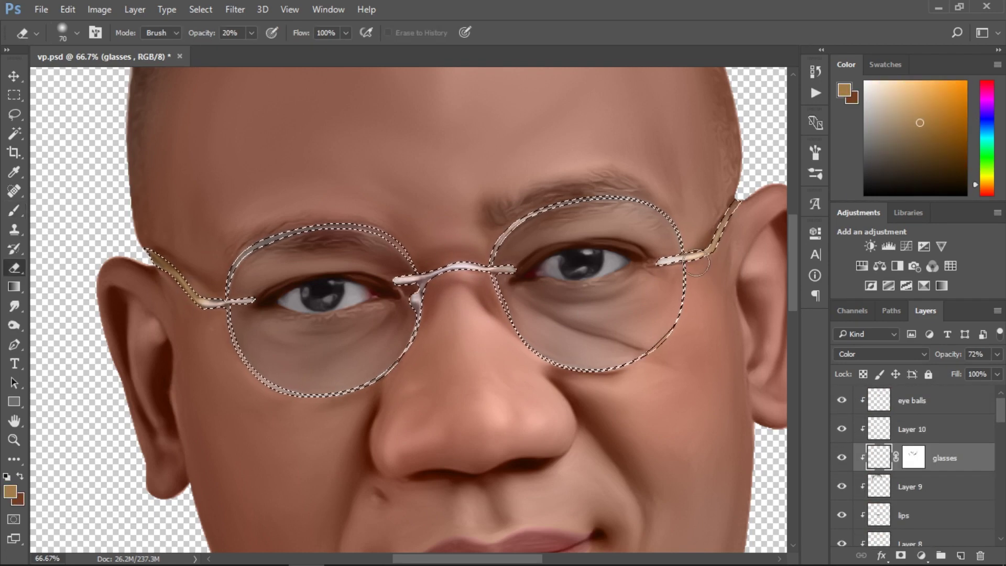
key("b")
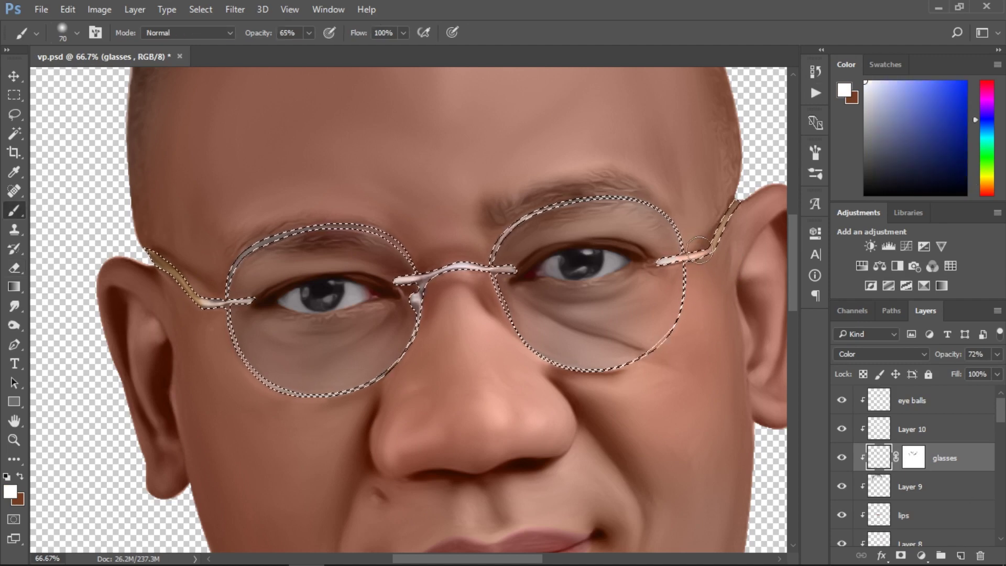
key("ctrl+d")
key("ctrl+minus")
key("ctrl+minus")
key("ctrl+minus")
key("ctrl+minus")
- Paint the grey lips back to natural pink using a skin colour sampled from the face
scroll(917, 472, "down", 2)
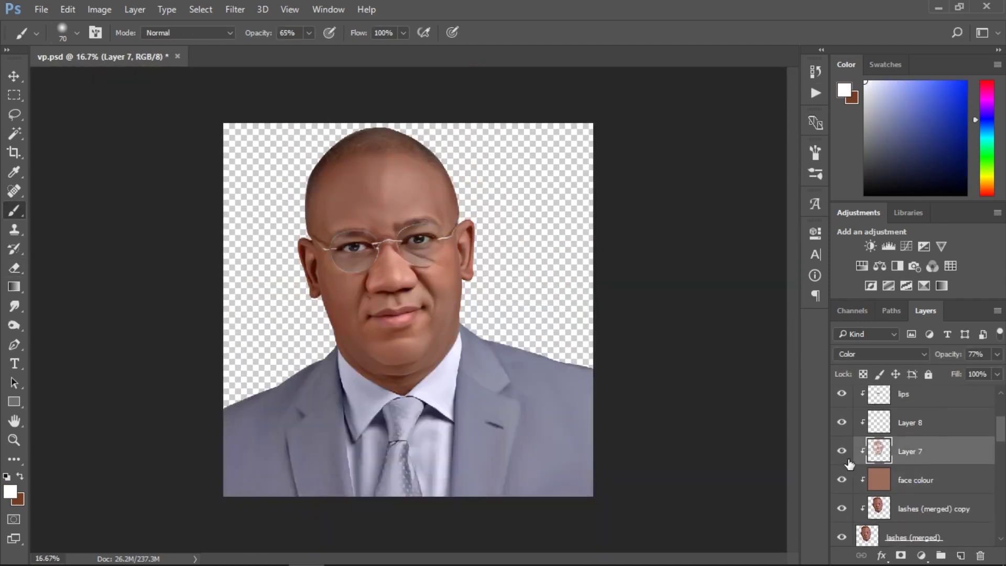
left_click(430, 294, "alt")
key("bracketright")
key("ctrl+plus")
key("ctrl+plus")
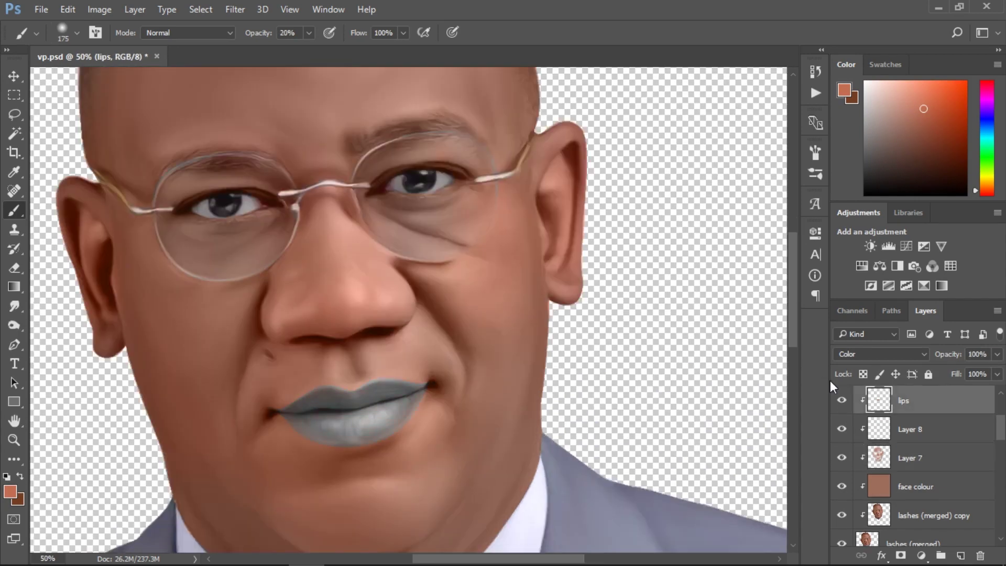
mouse_move(294, 414)
left_mouse_down()
mouse_move(367, 419)
mouse_move(420, 398)
left_mouse_up()
- Duplicate the merged face layer as lashes (merged) copy 2
scroll(395, 382, "down", 2)
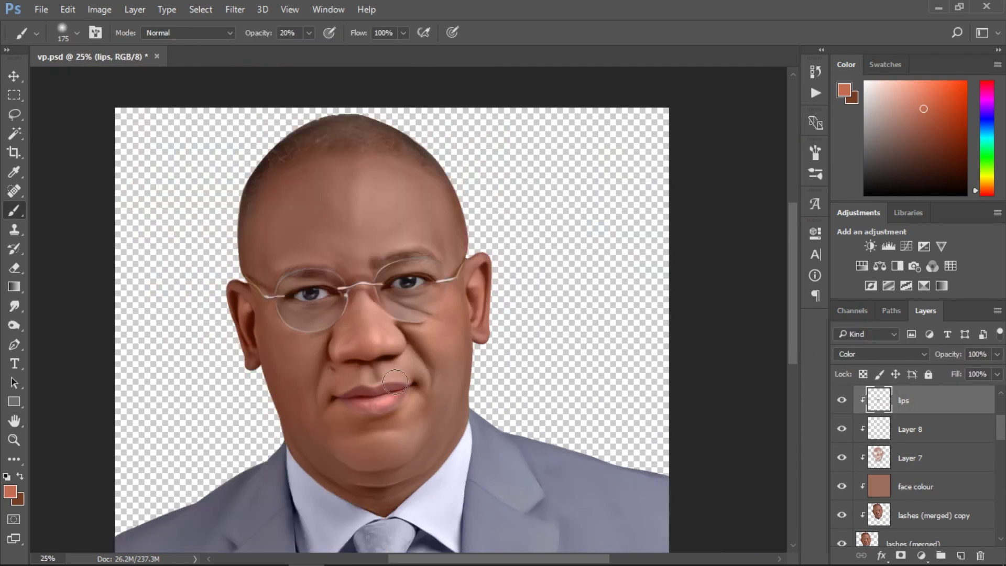
key("alt+bracketleft")
key("alt+bracketleft")
key("alt+bracketleft")
key("ctrl+j")
- Deepen the shading around the mouth with Burn and blend the skin with Smudge
left_click(15, 324)
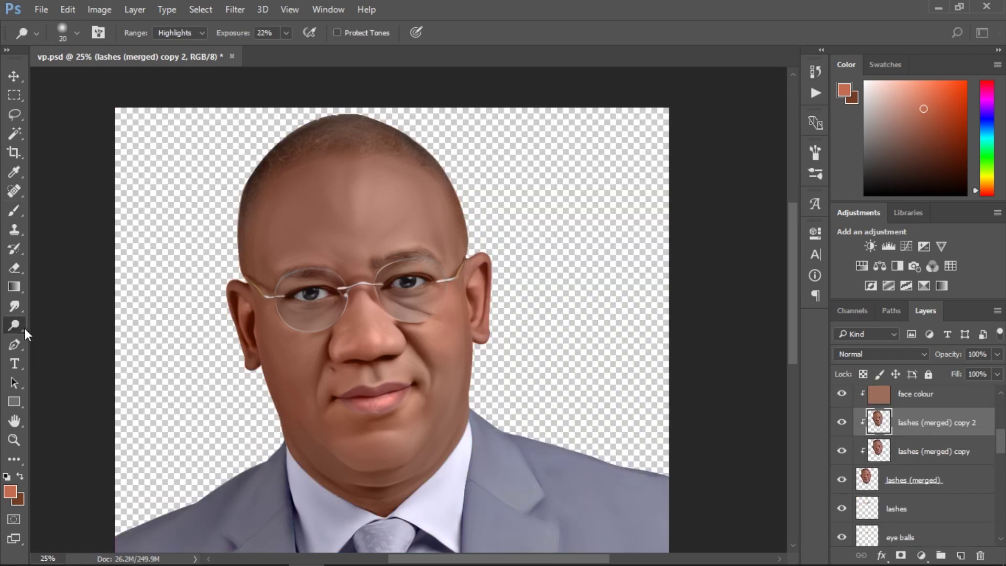
key("shift+o")
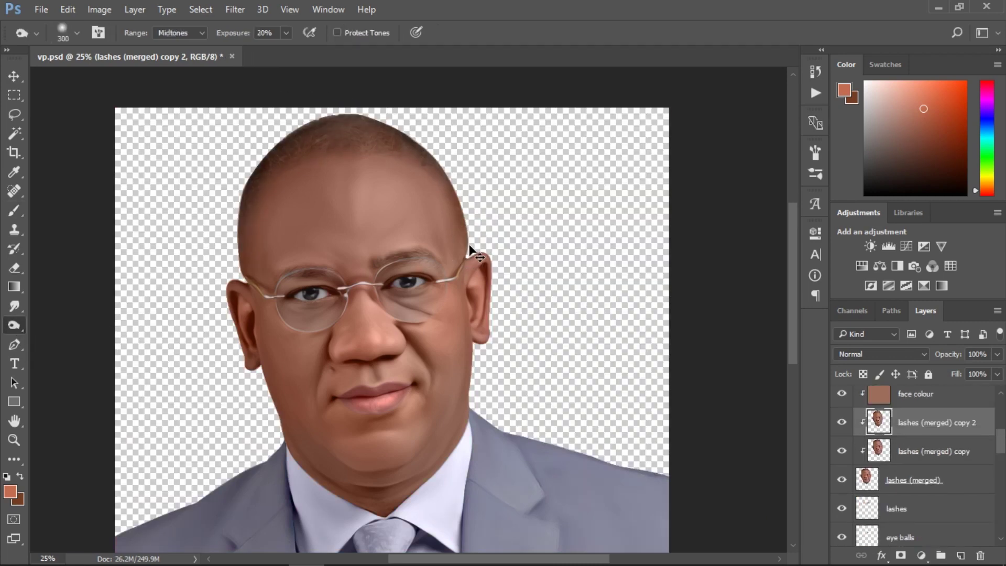
key("bracketleft")
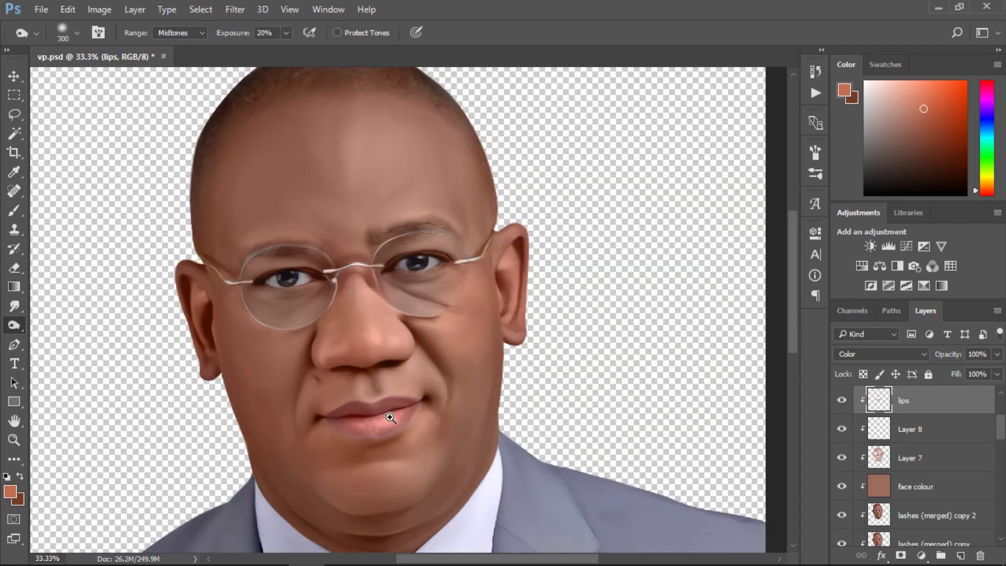
key("b")
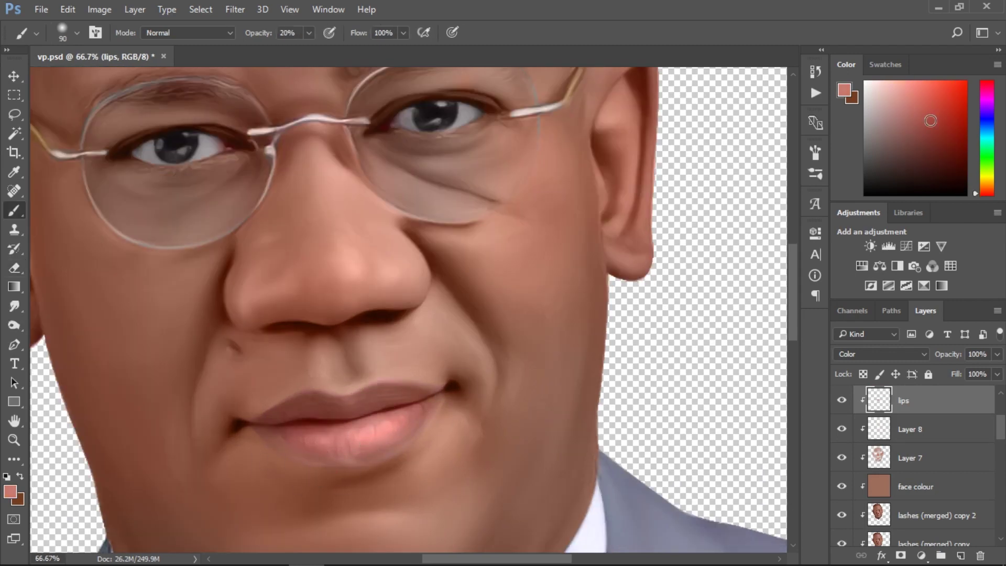
key("ctrl+minus")
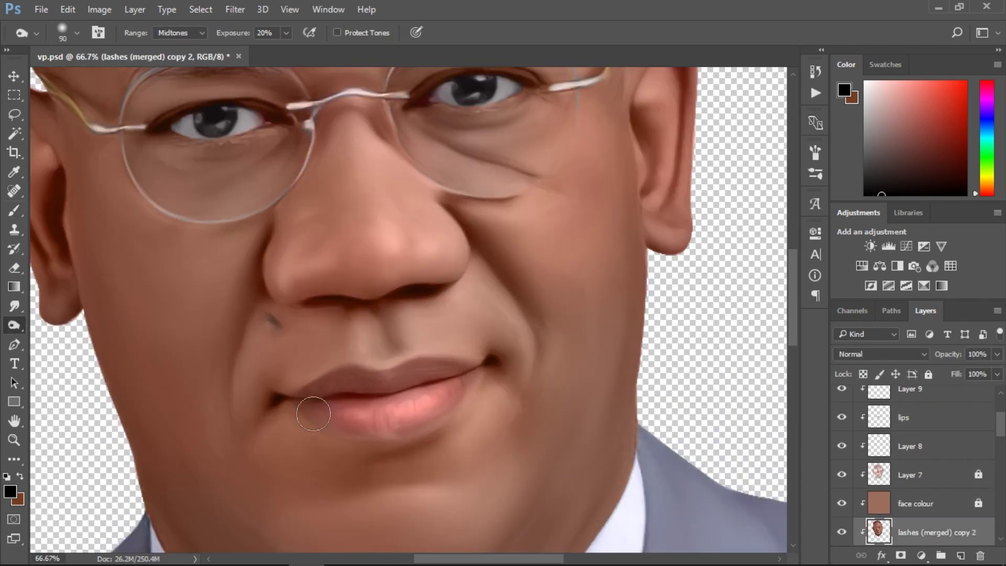
key("bracketleft")
key("bracketleft")
key("bracketleft")
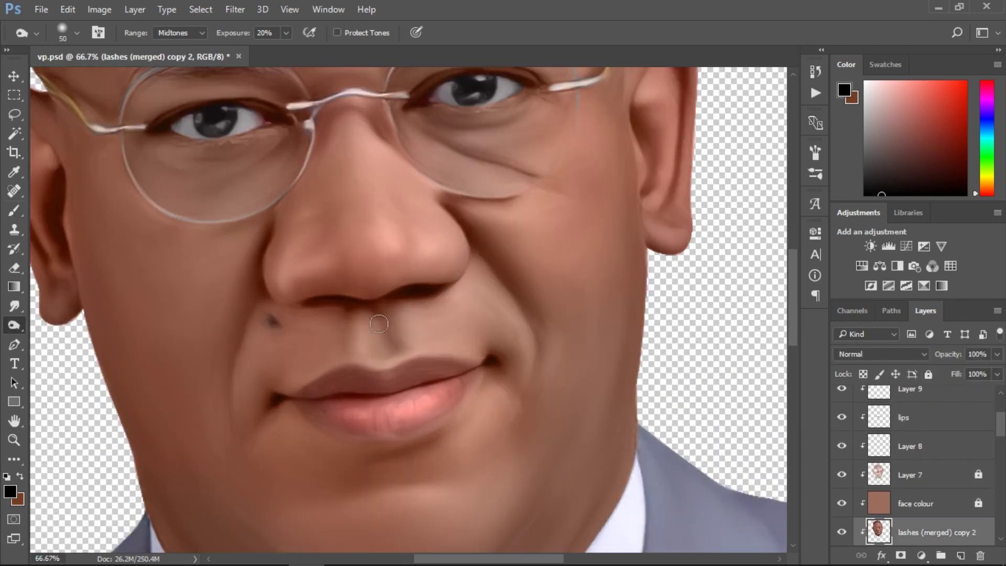
key("r")
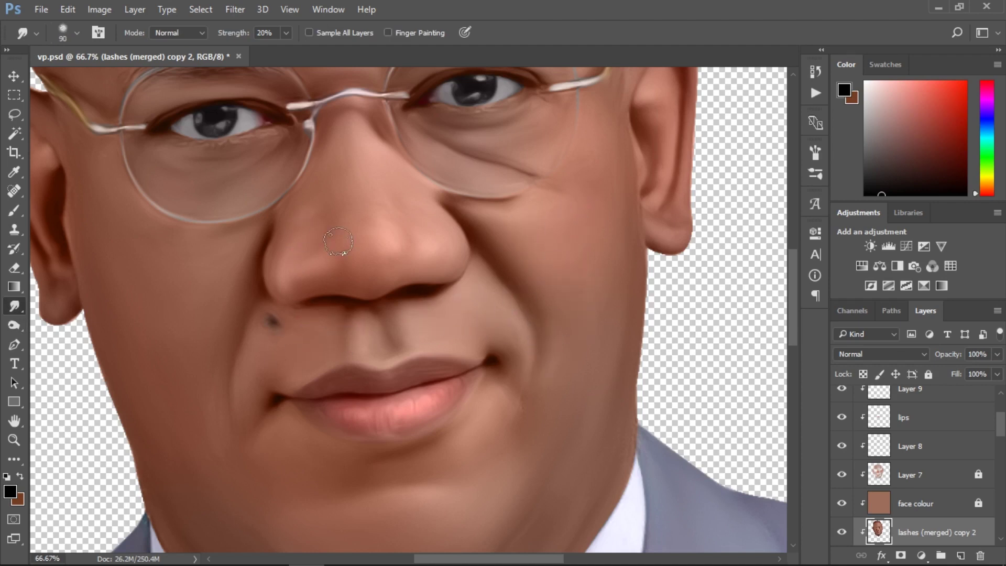
key("o")
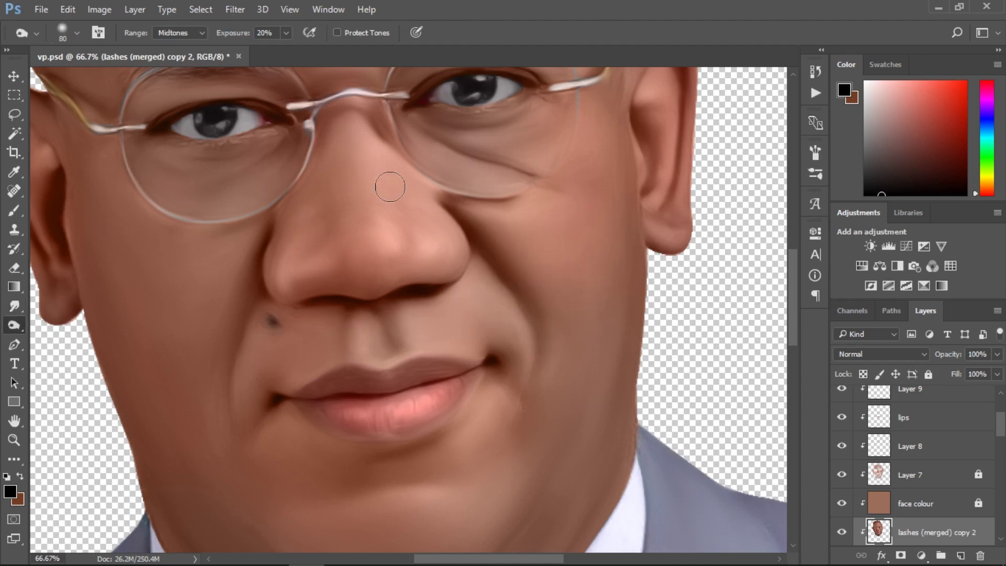
- Brighten the nose highlights with a fine Dodge brush along the nostril base
key("shift+o")
key("bracketright")
key("bracketright")
scroll(550, 222, "down", 1, "alt")
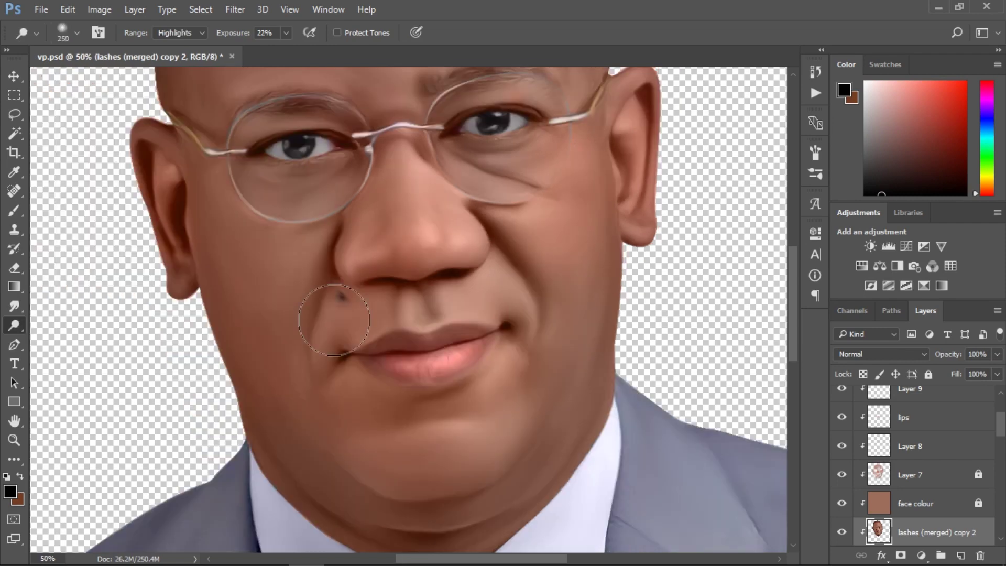
key("bracketleft")
key("bracketleft")
key("bracketleft")
scroll(340, 275, "up", 1, "alt")
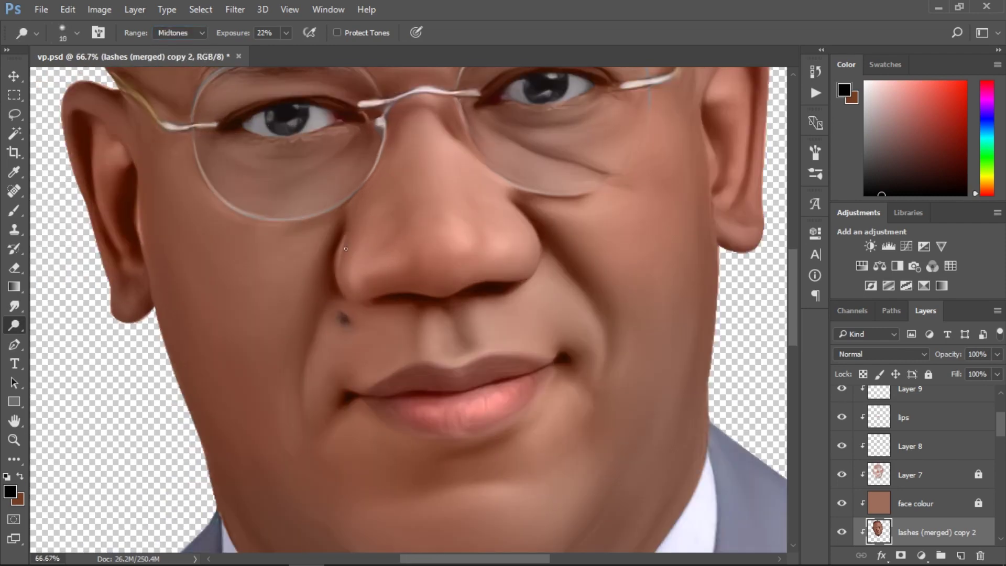
key("p")
left_click(369, 300)
left_click_drag(422, 295, 440, 304)
key("o")
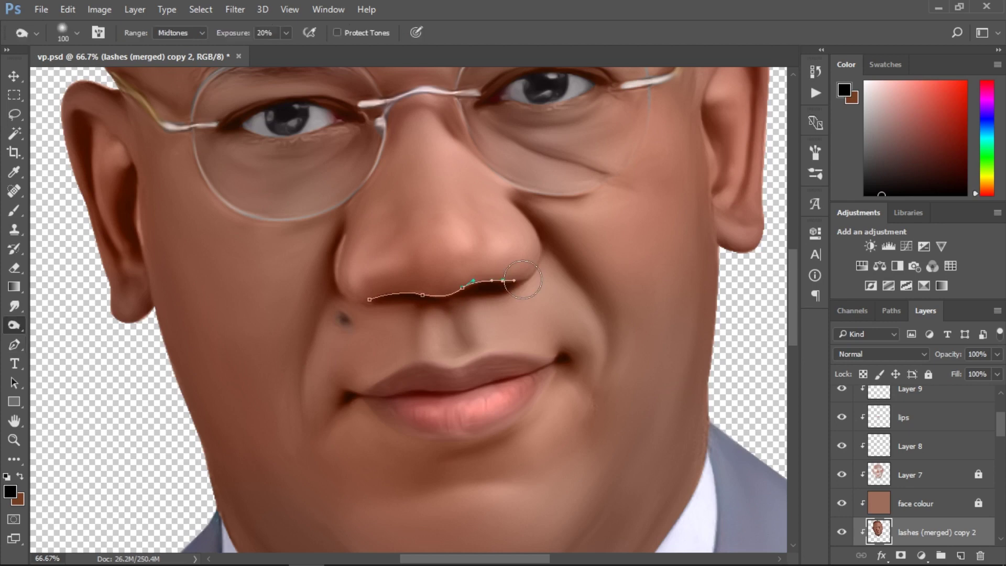
key("p")
key("o")
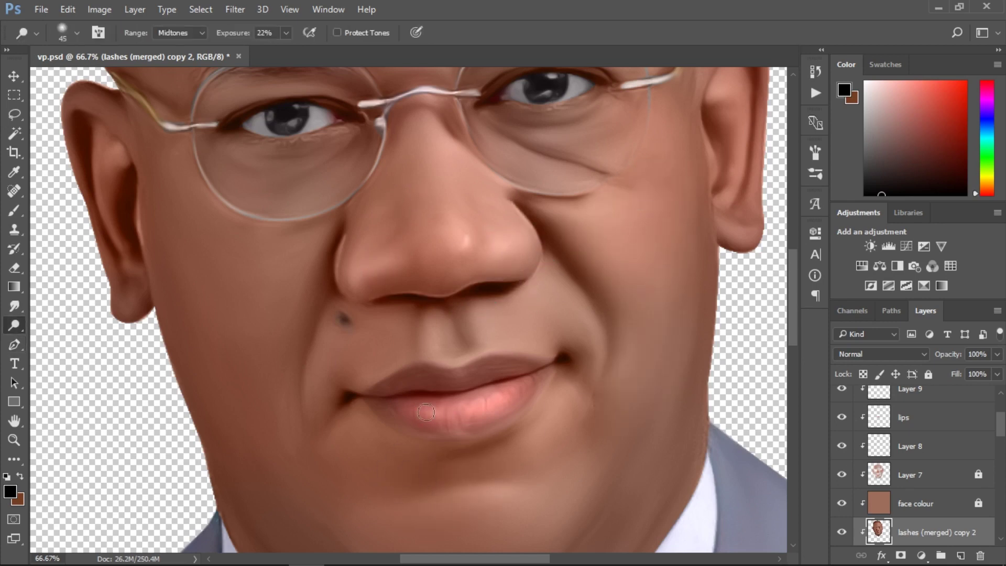
- Brighten the iris highlight in the eye with a larger Dodge brush on the face layer
key("e")
key("bracketleft")
left_click(346, 325, "ctrl")
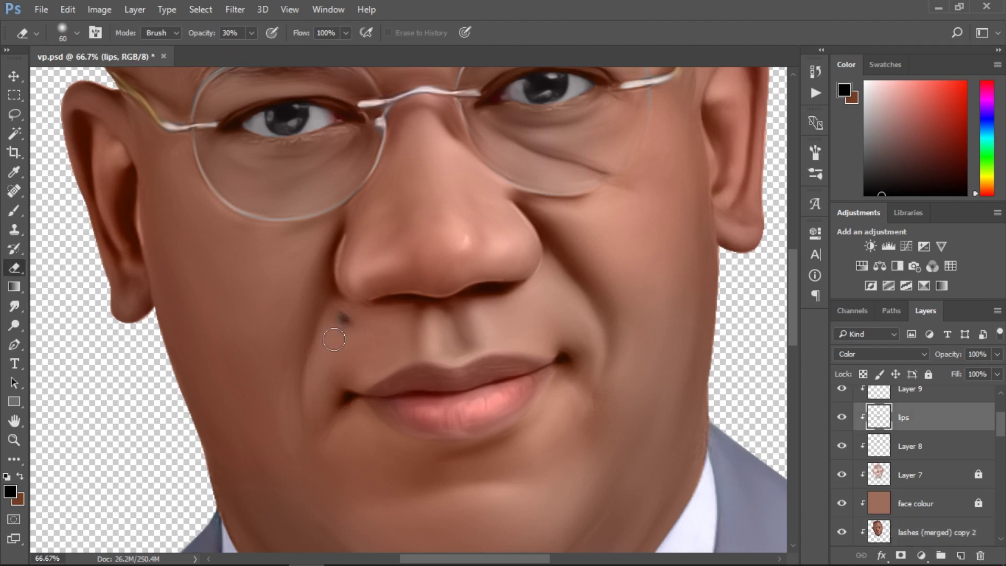
key("o")
scroll(334, 340, "down", 2)
scroll(456, 274, "up", 2)
left_click(456, 274, "ctrl")
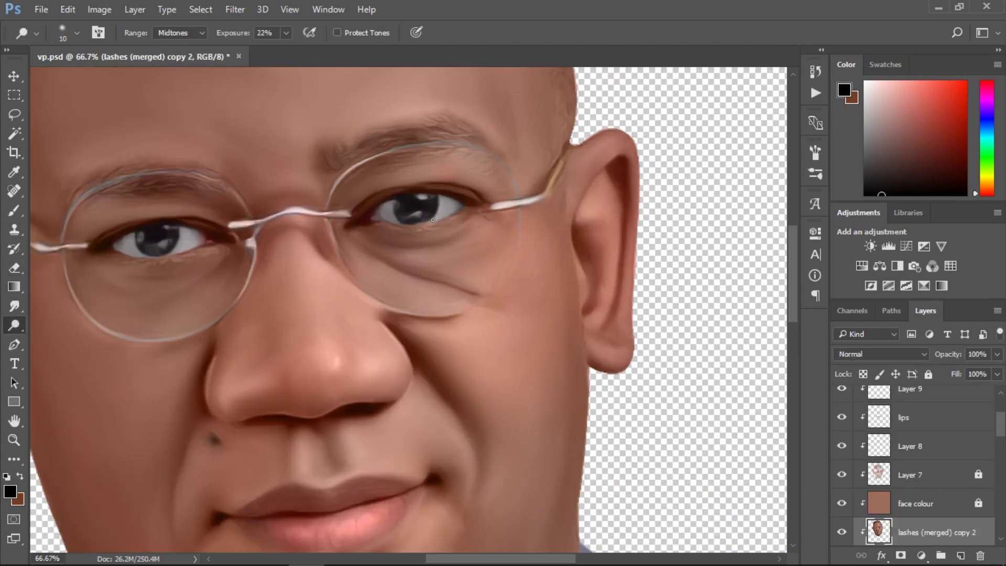
key("bracketright")
key("bracketright")
left_click_drag(433, 220, 396, 219)
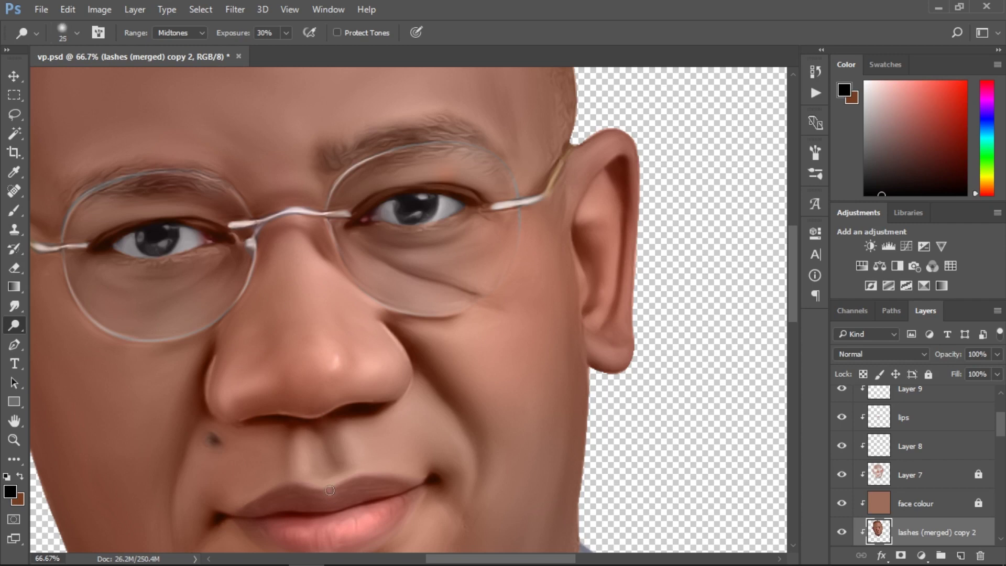
- Brighten the lower lip with the Dodge tool, fine-tuning the brush size
scroll(339, 489, "down", 3)
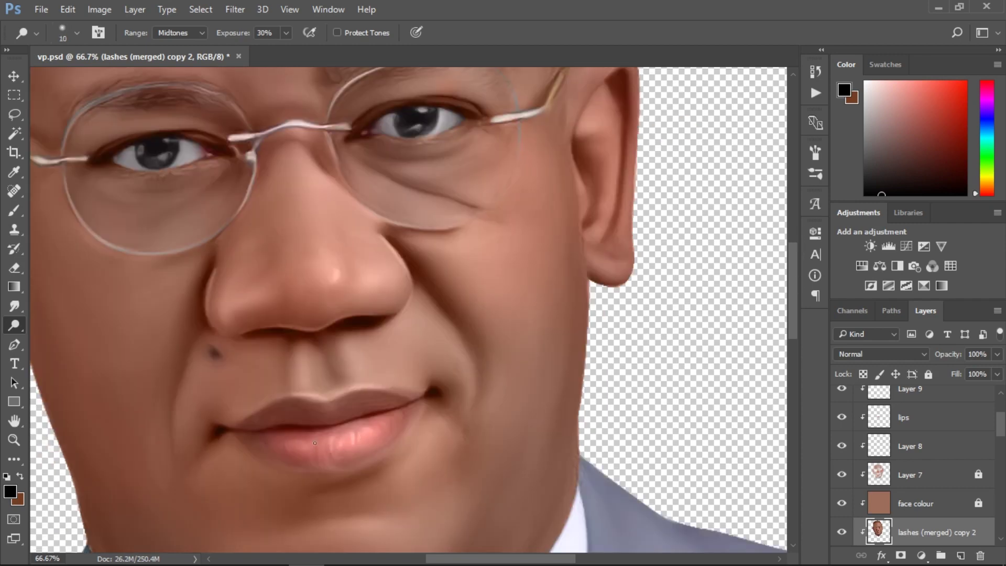
key("r")
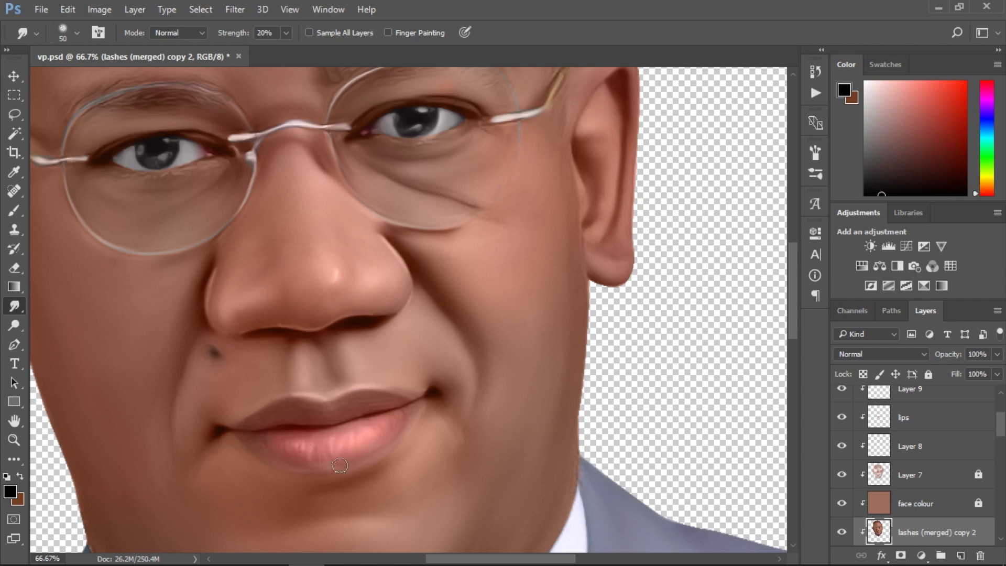
key("o")
left_click_drag(345, 439, 341, 441)
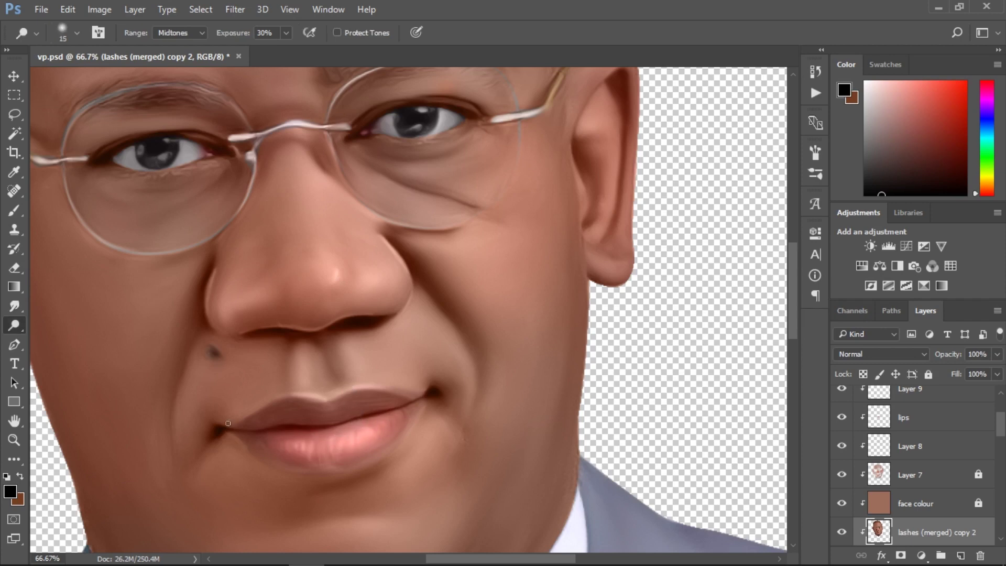
key("r")
key("ctrl+minus")
key("ctrl+minus")
key("o")
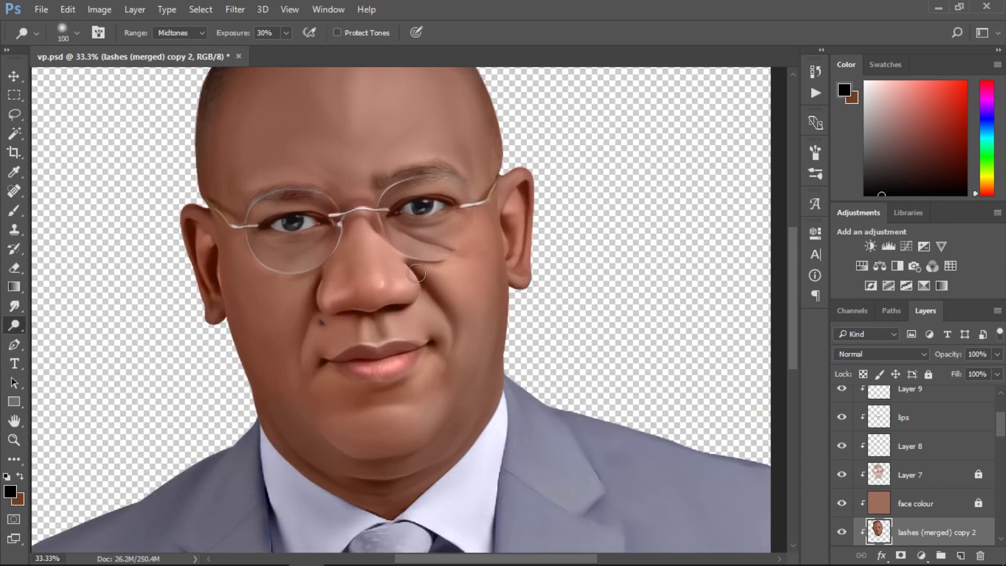
key("bracketleft")
key("bracketleft")
key("bracketleft")
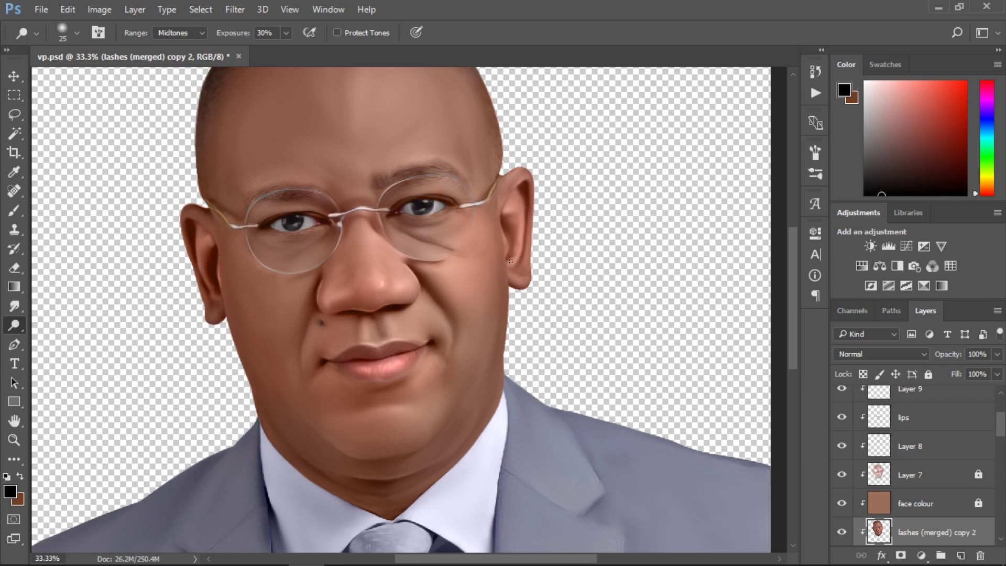
key("bracketright")
key("bracketright")
key("bracketright")
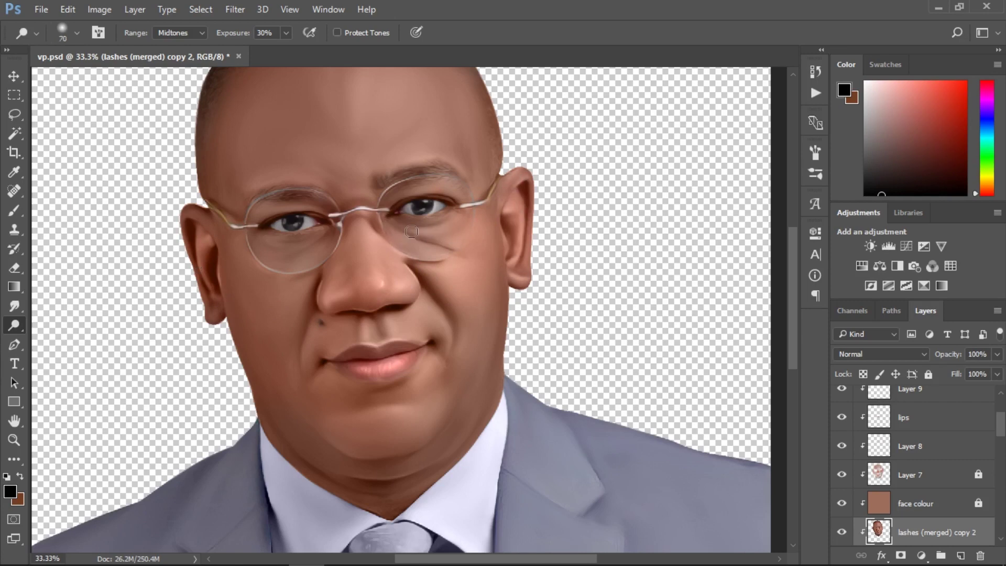
- Load the glasses frames as a selection and brighten parts of the frames
left_click(341, 210)
key("bracketleft")
key("6")
left_click_drag(1001, 425, 1001, 435)
key("shift+o")
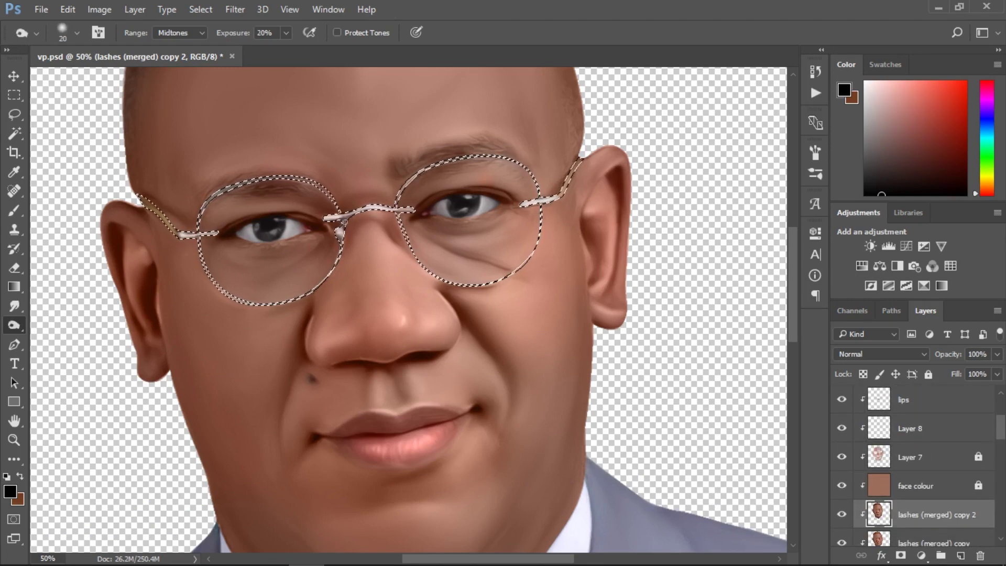
- Alternate Dodge on highlights and Burn along the selected glasses rims, then deselect
key("shift+o")
key("shift+o")
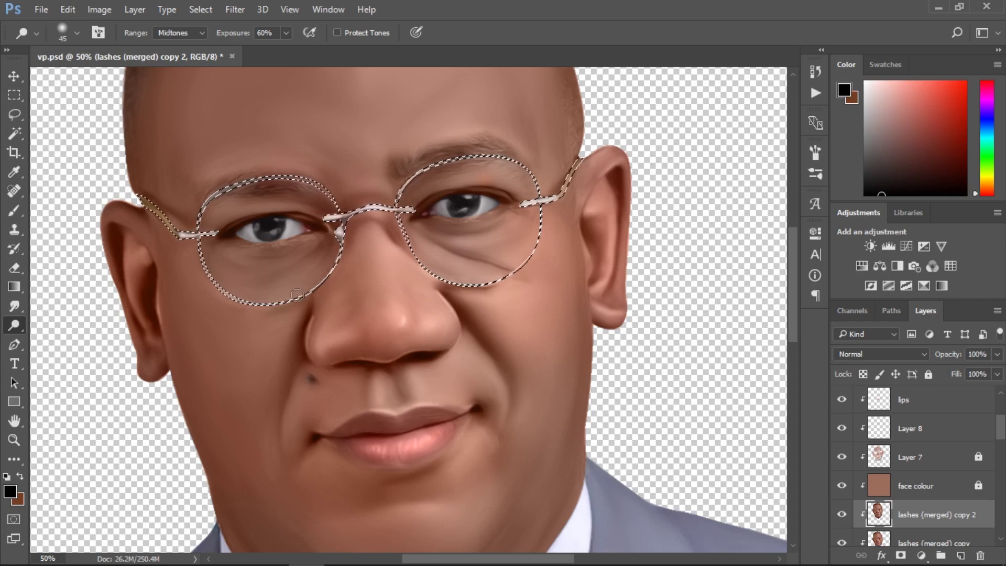
key("bracketright")
key("bracketright")
key("bracketright")
key("alt+shift+h")
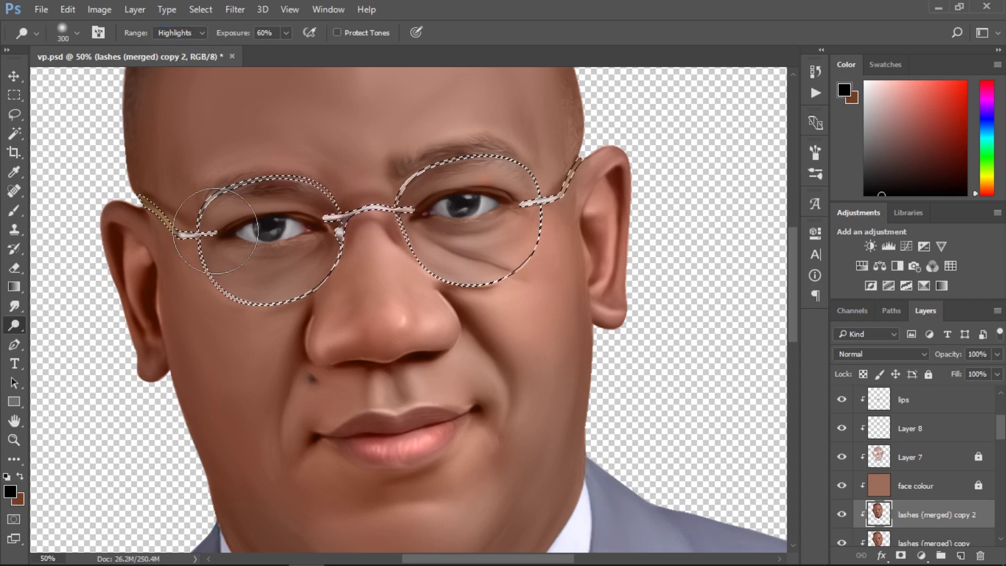
key("shift+o")
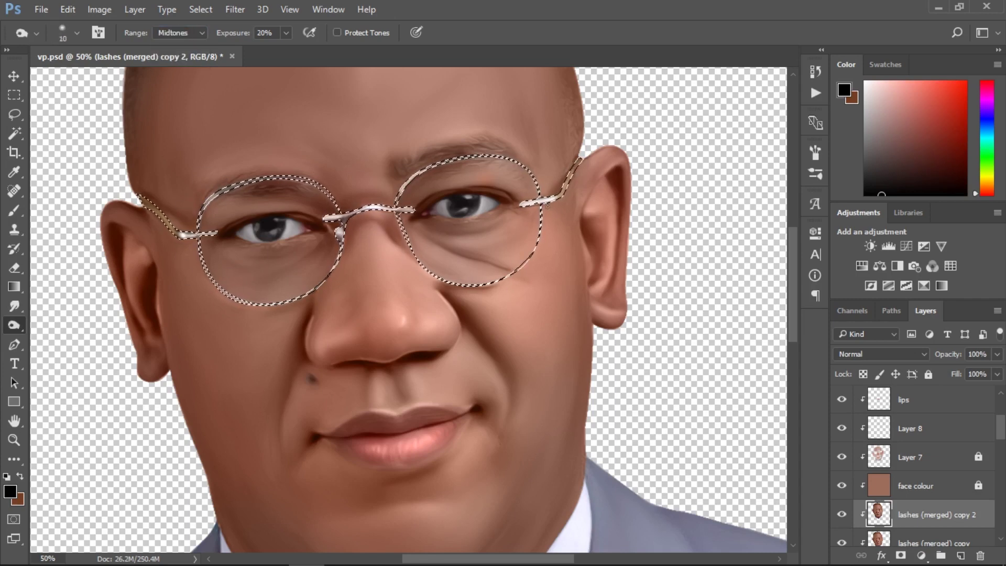
key("shift+o")
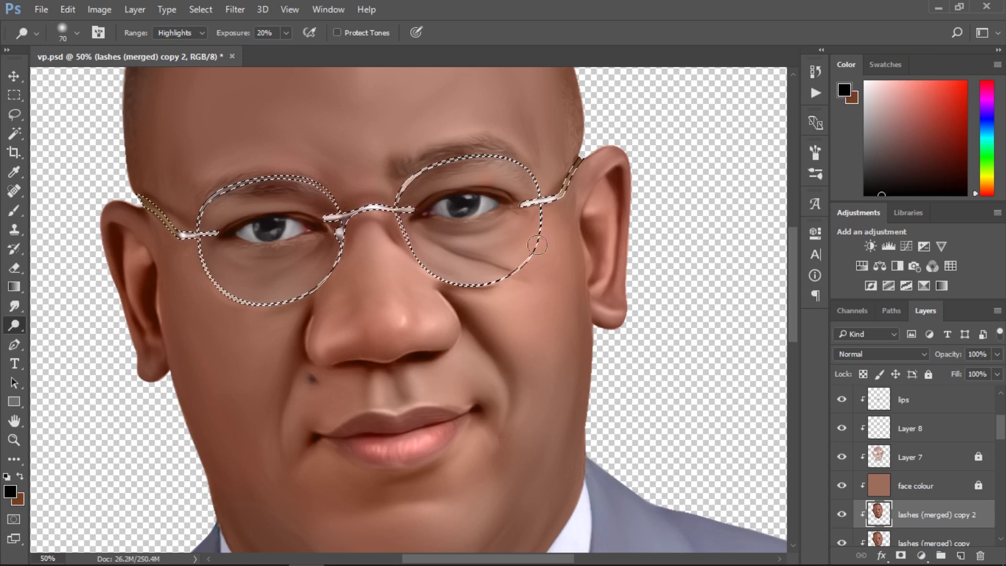
key("ctrl+d")
- Darken the mole above the lip with small Burn and Smudge strokes, viewing the whole portrait
key("ctrl+0")
scroll(395, 336, "up", 3)
key("bracketleft")
key("bracketleft")
key("bracketleft")
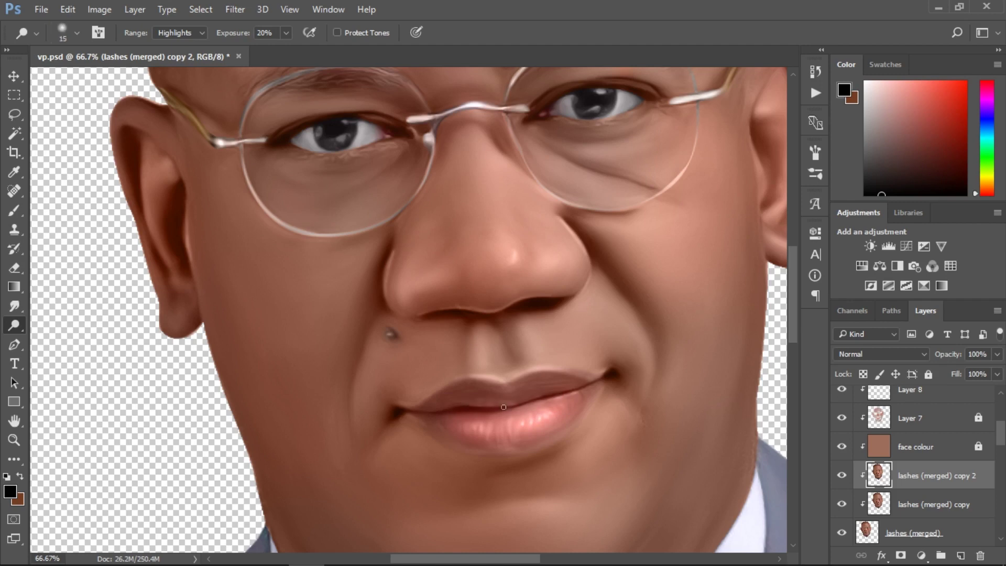
key("r")
key("shift+o")
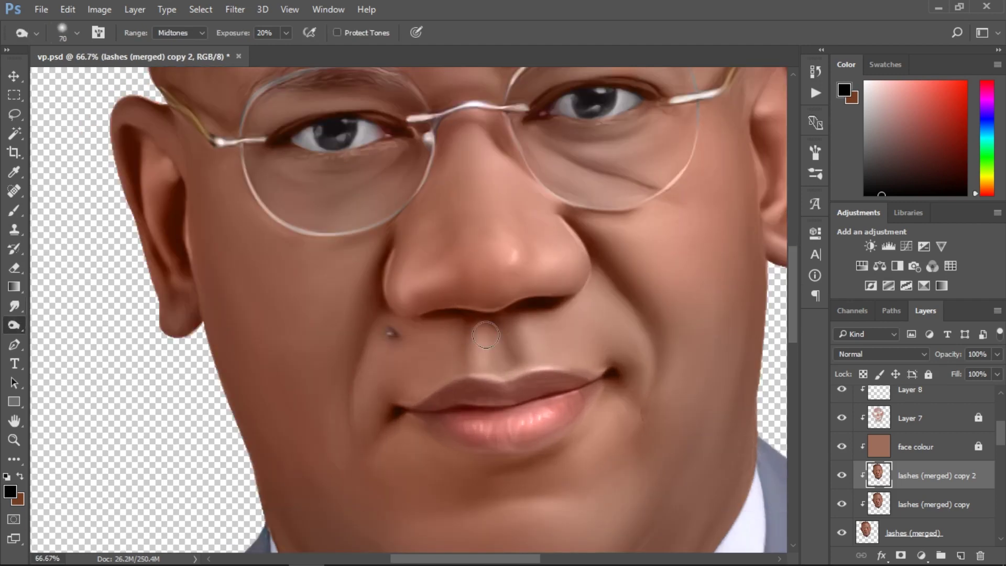
key("ctrl+minus")
key("ctrl+minus")
key("ctrl+minus")
key("bracketright")
key("bracketright")
key("bracketright")
key("shift+o")
key("bracketright")
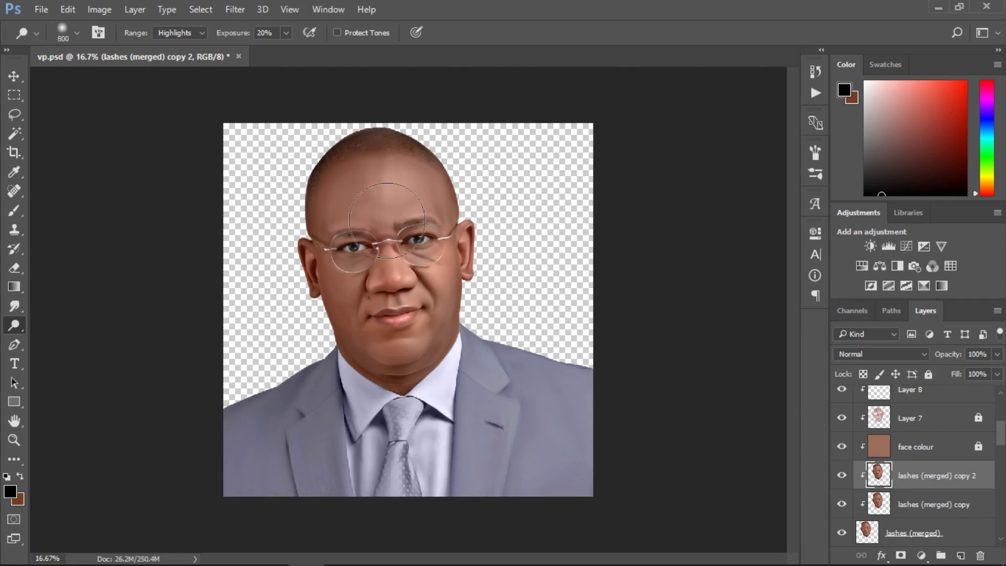
- Paint a light skin-pink wash on Layer 7, then select the suit layer for shading
left_click(978, 418)
key("b")
left_click(370, 189, "alt")
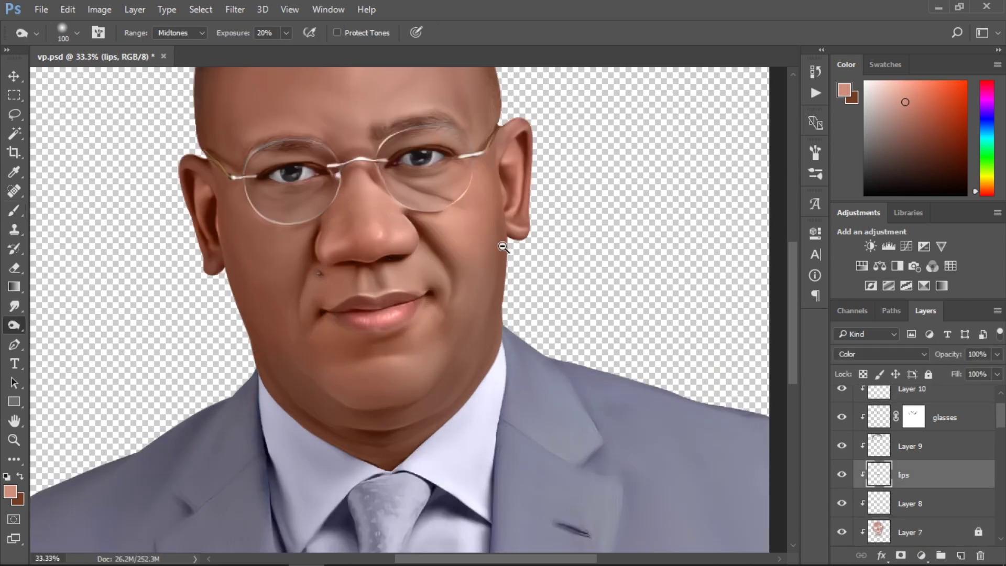
left_click(503, 246, "alt")
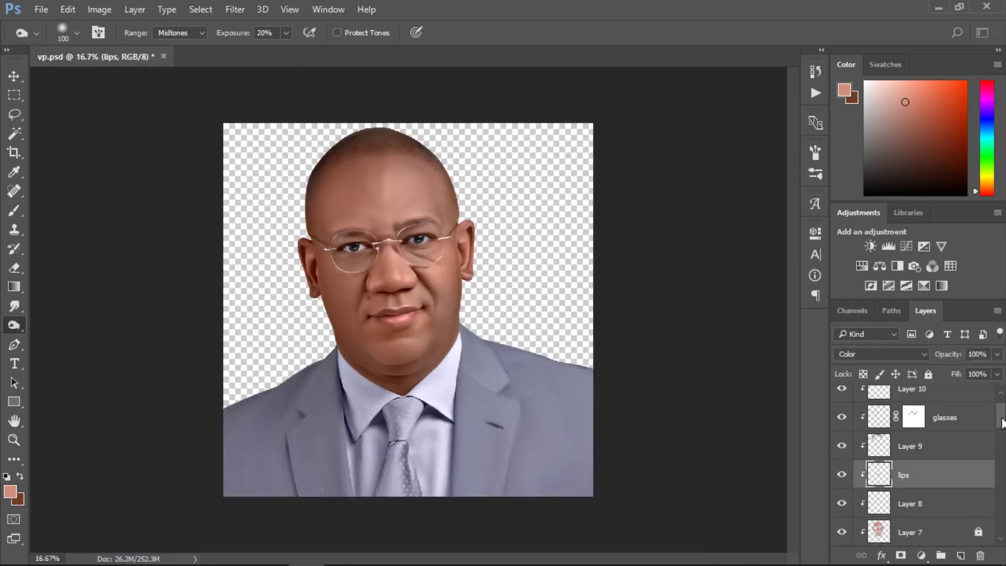
left_click(881, 353)
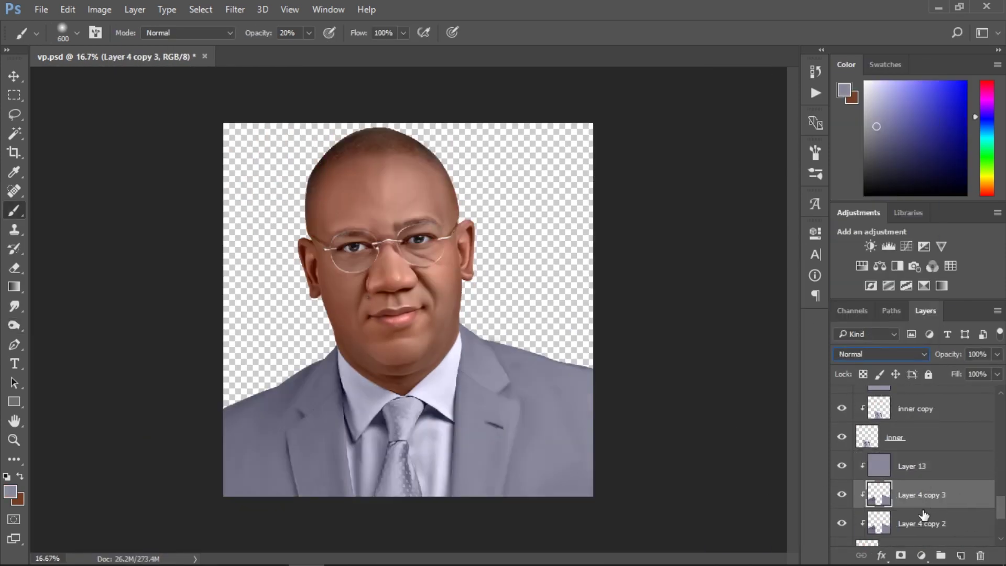
- Trace a Pen path along the suit's left edge, then discard it and settle on Burn
left_click(286, 430)
left_click(305, 417)
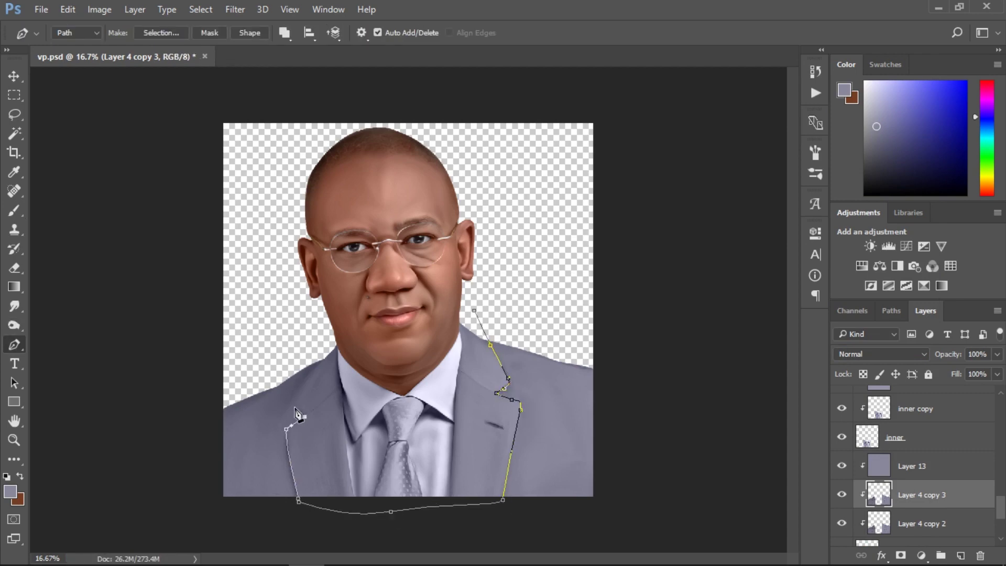
left_click(319, 371)
left_click(324, 344)
key("o")
key("p")
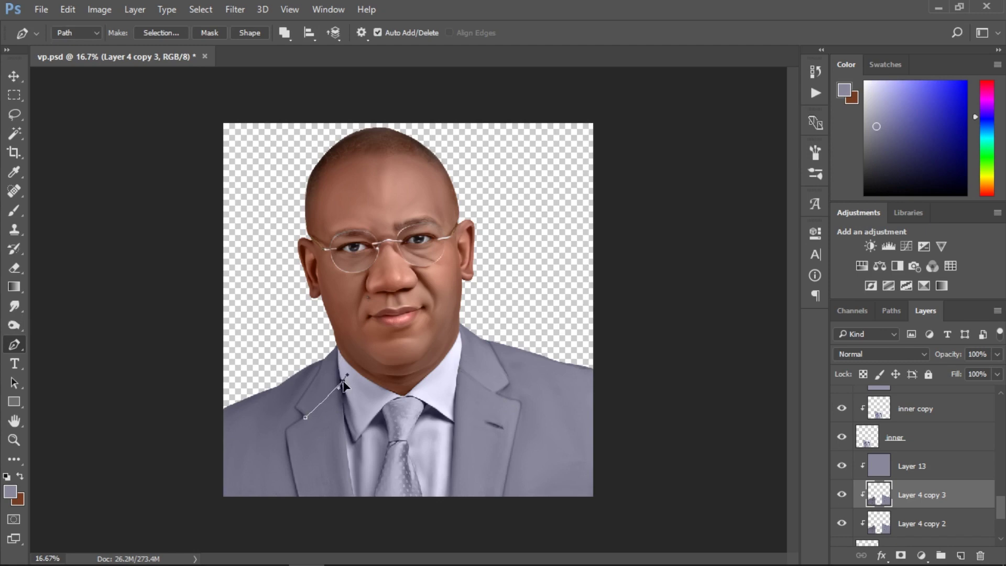
key("o")
key("p")
key("o")
key("p")
key("o")
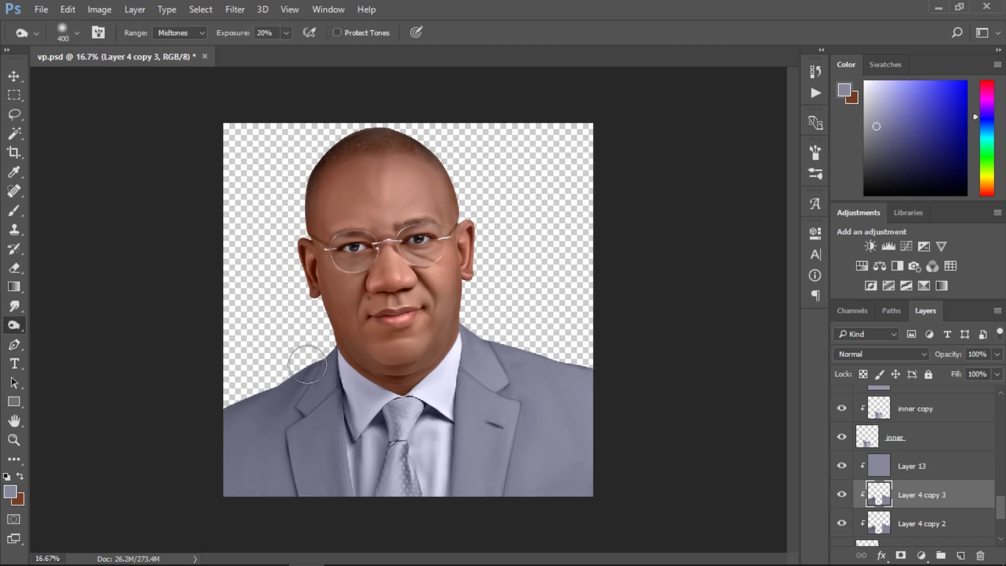
- Set up larger Dodge and Burn brushes and duplicate the inner shirt layer
key("r")
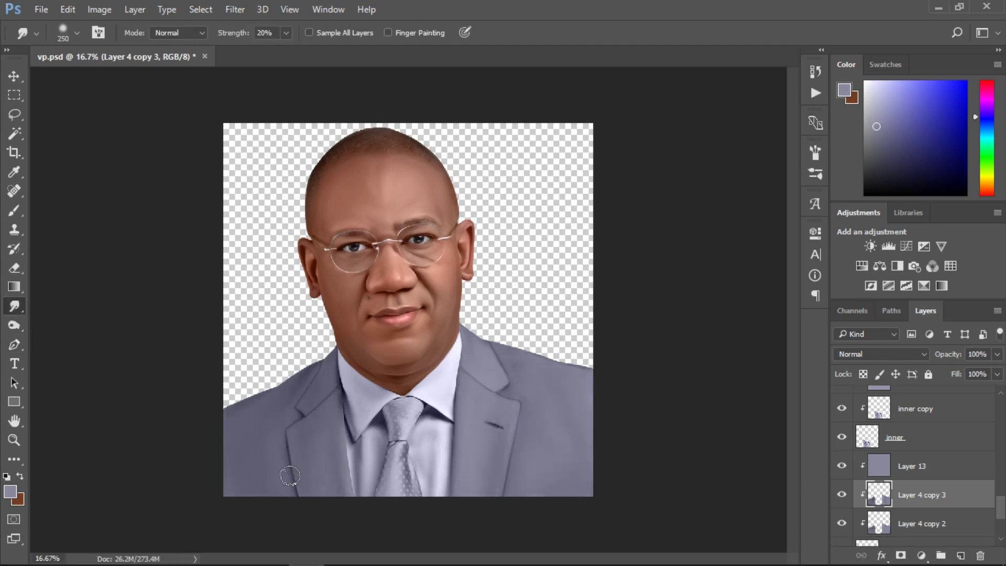
scroll(526, 374, "up", 2)
scroll(370, 361, "up", 1)
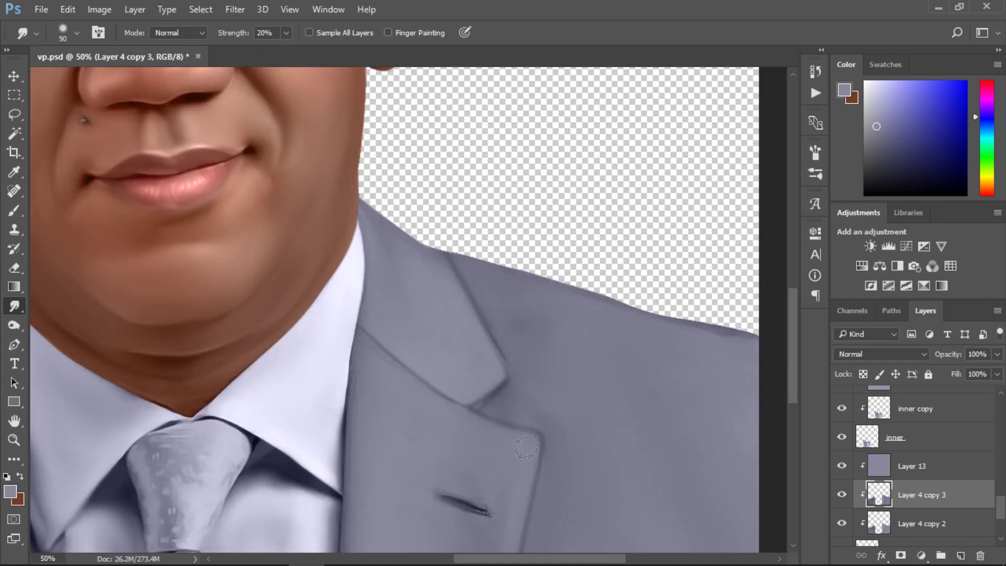
scroll(478, 353, "down", 2)
scroll(419, 446, "down", 1)
key("o")
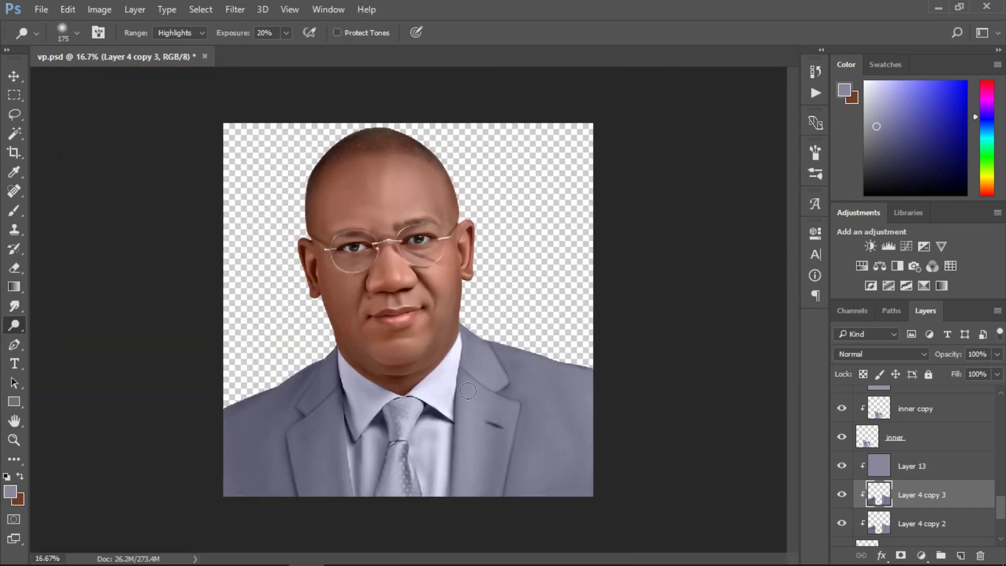
key("bracketright")
key("bracketright")
key("bracketright")
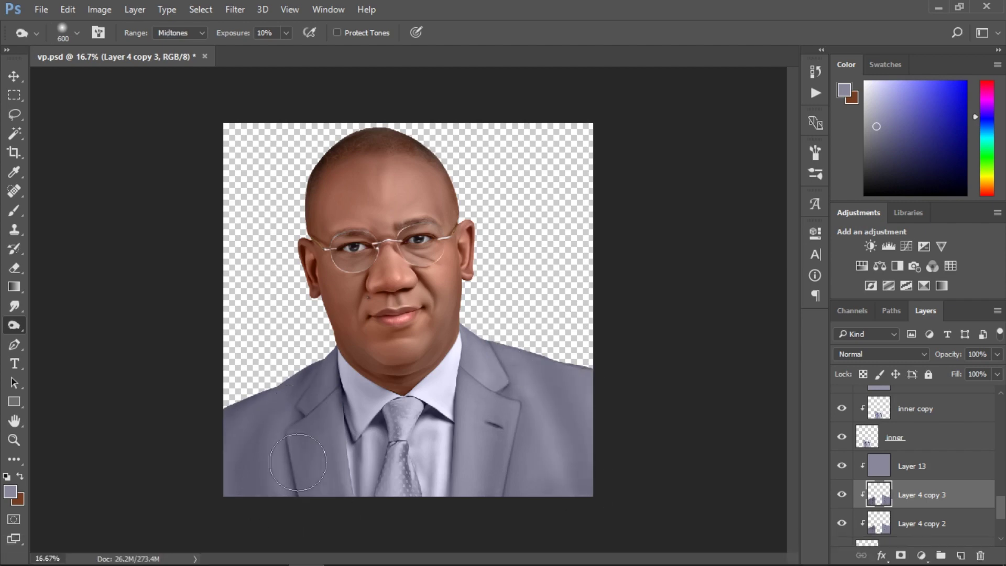
key("shift+o")
key("alt+bracketright")
key("alt+bracketleft")
key("ctrl+j")
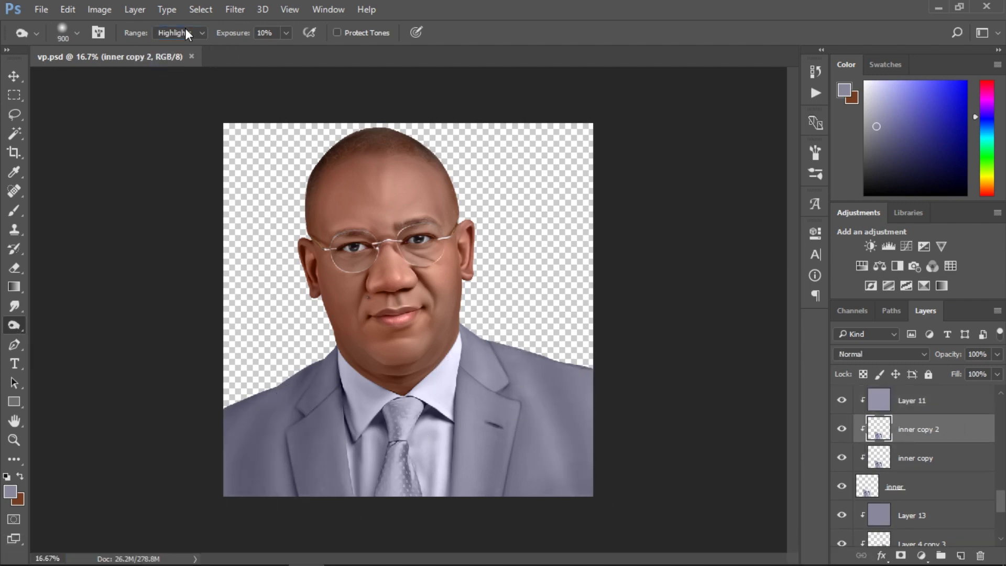
- Shade the shirt and neck, lighten the collar and suit highlights, and smudge to blend
left_click_drag(430, 357, 430, 472)
key("bracketleft")
key("bracketleft")
key("bracketleft")
key("shift+o")
key("shift+o")
left_click_drag(367, 399, 335, 358)
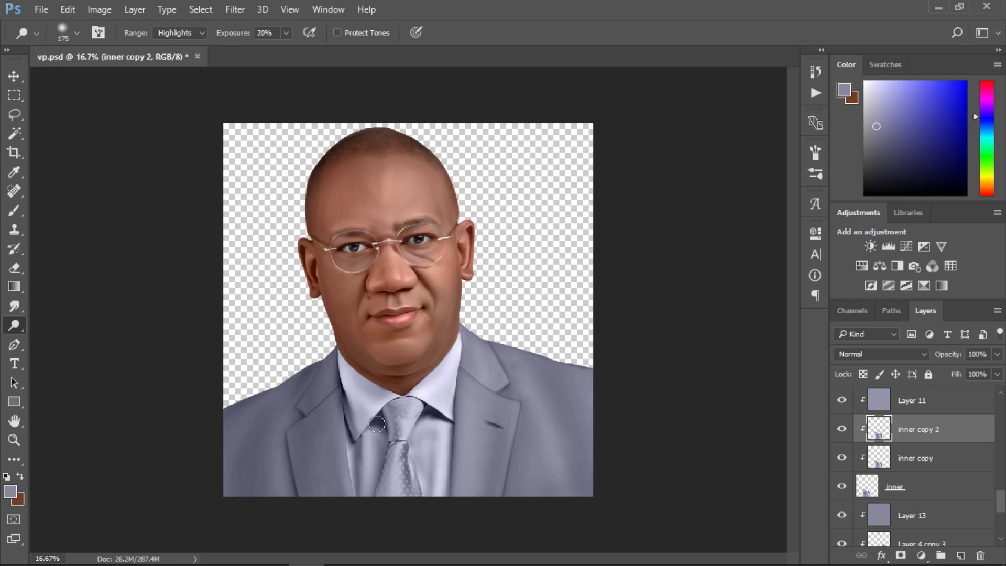
key("alt+shift+m")
key("alt+shift+h")
left_click_drag(375, 423, 367, 406)
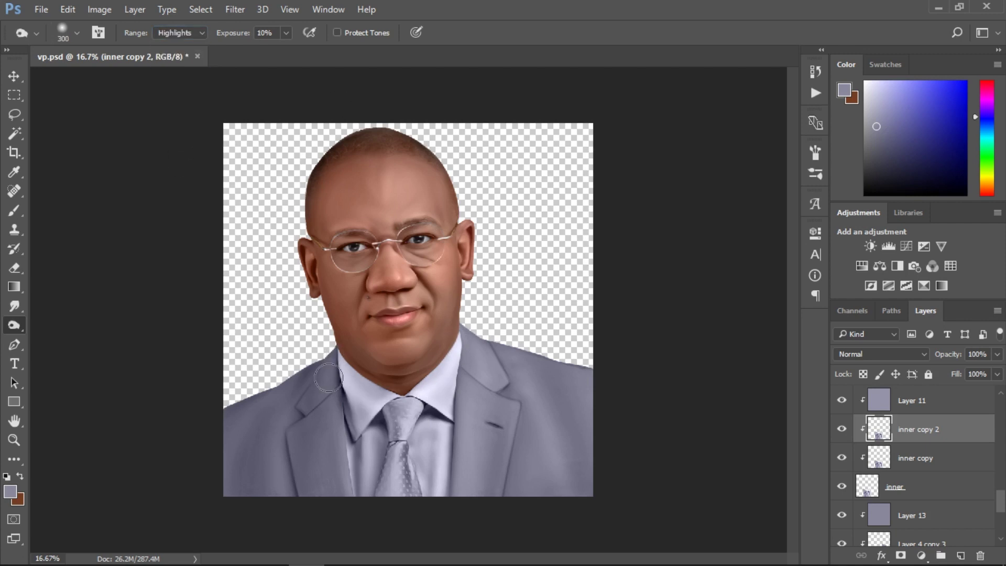
key("r")
left_click_drag(446, 451, 425, 488)
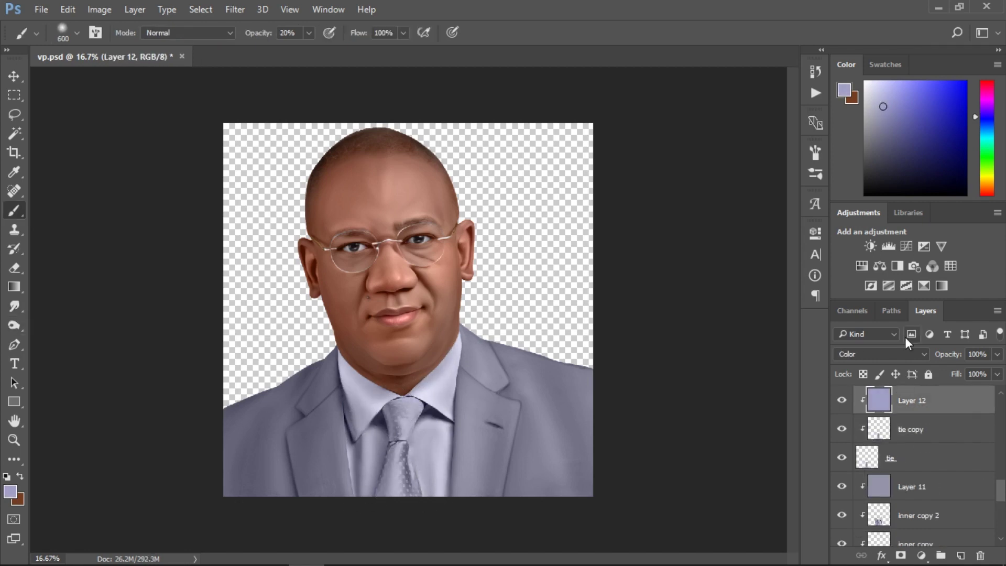
- Limit Burn to shadows with a smaller brush, then switch Selective Color's range to Yellows
left_click(180, 33)
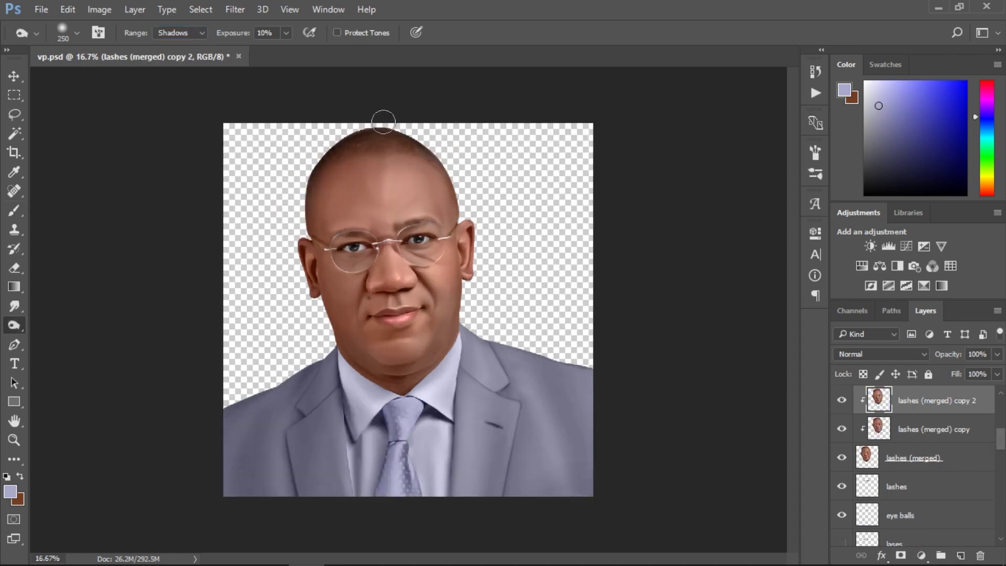
key("bracketleft")
key("bracketleft")
key("bracketleft")
scroll(415, 219, "up", 3)
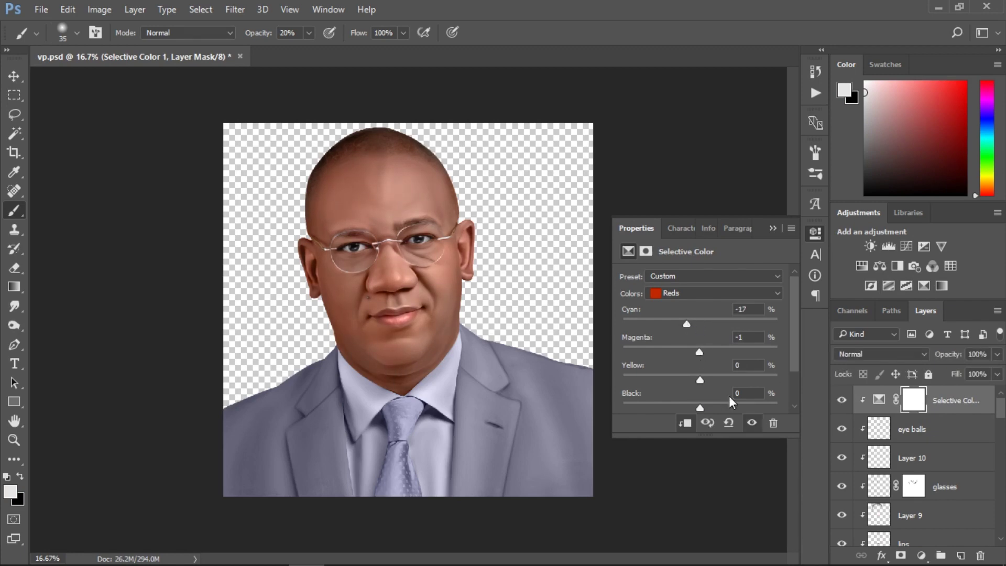
left_click(697, 293)
left_click(697, 317)
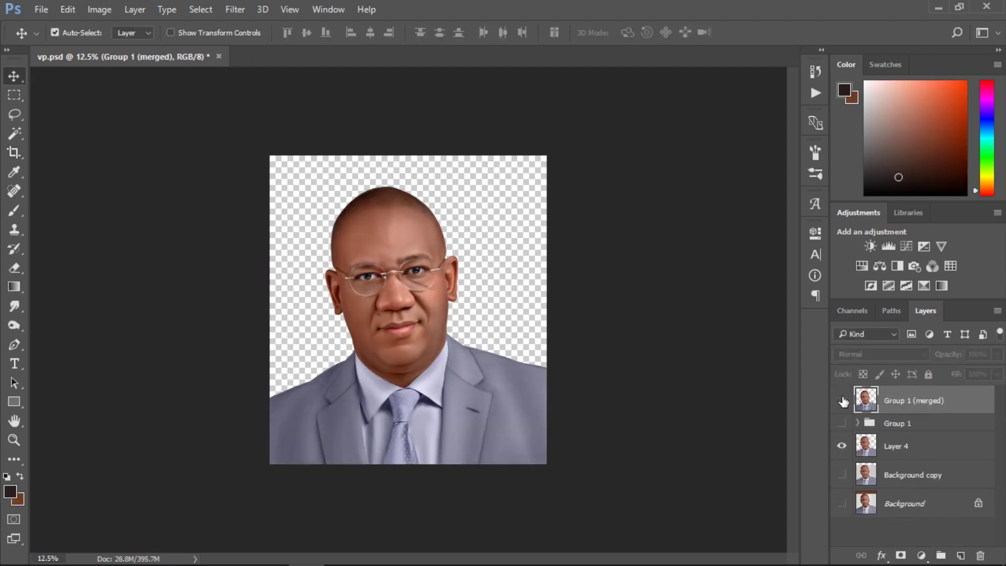
- Compare before and after with the merged copy, then smudge and burn the top of the head
left_click(842, 401)
key("ctrl+plus")
key("ctrl+plus")
key("ctrl+plus")
scroll(388, 260, "up", 3)
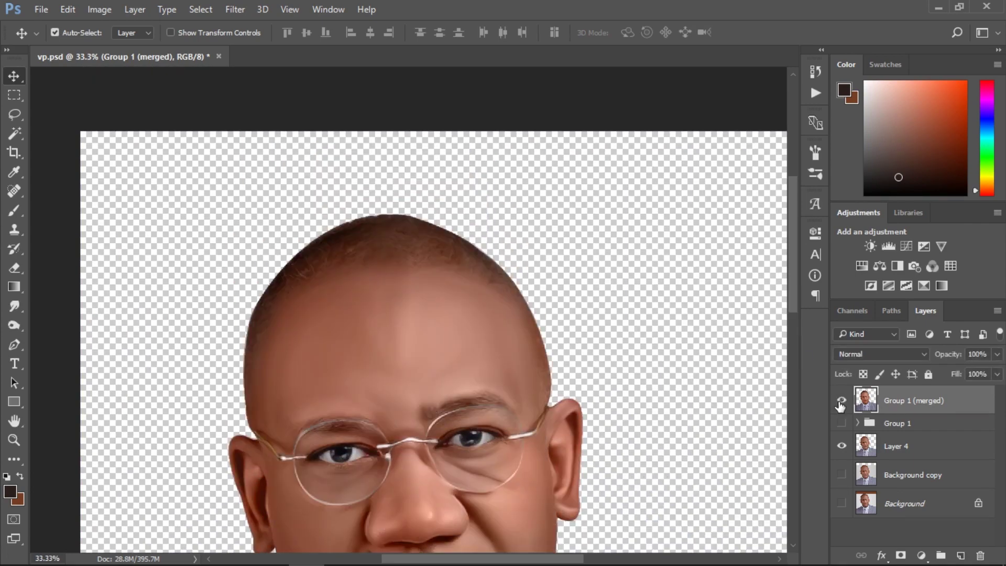
left_click(843, 423)
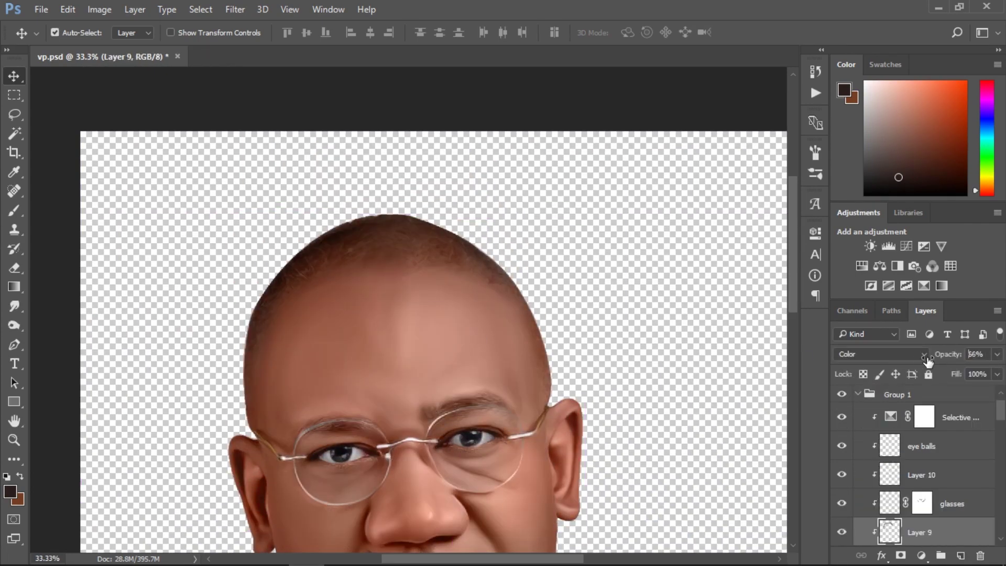
key("r")
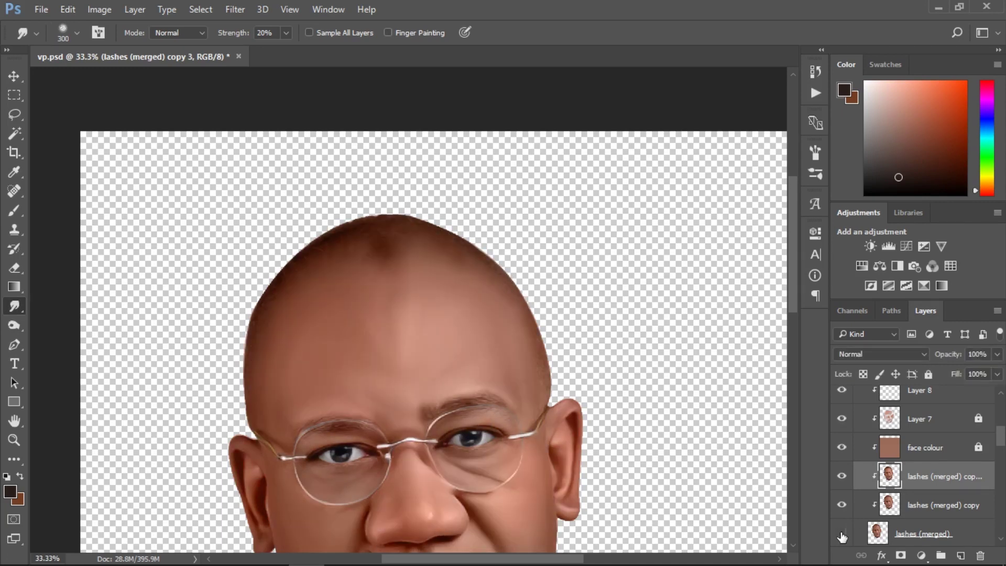
key("o")
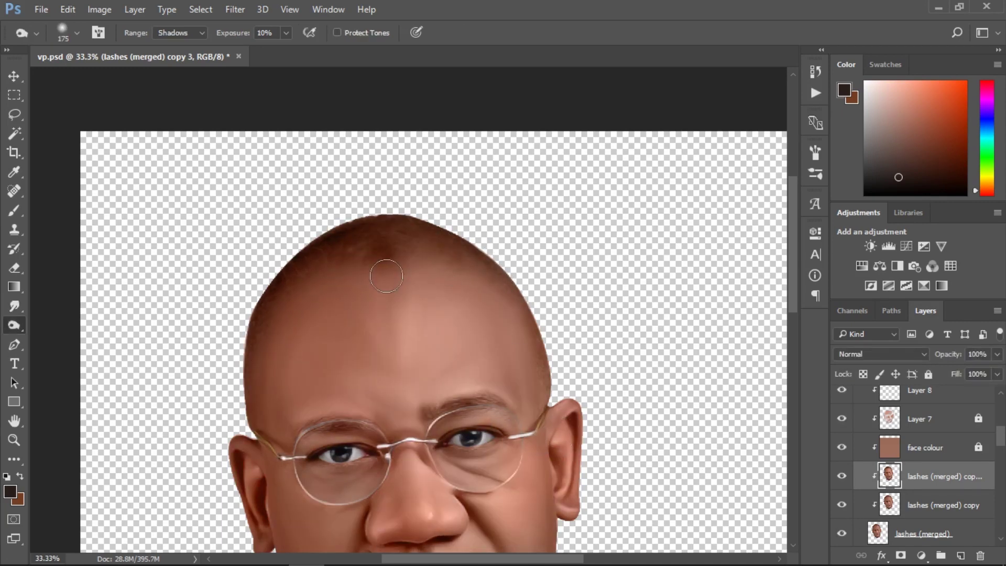
key("r")
key("ctrl+minus")
key("ctrl+plus")
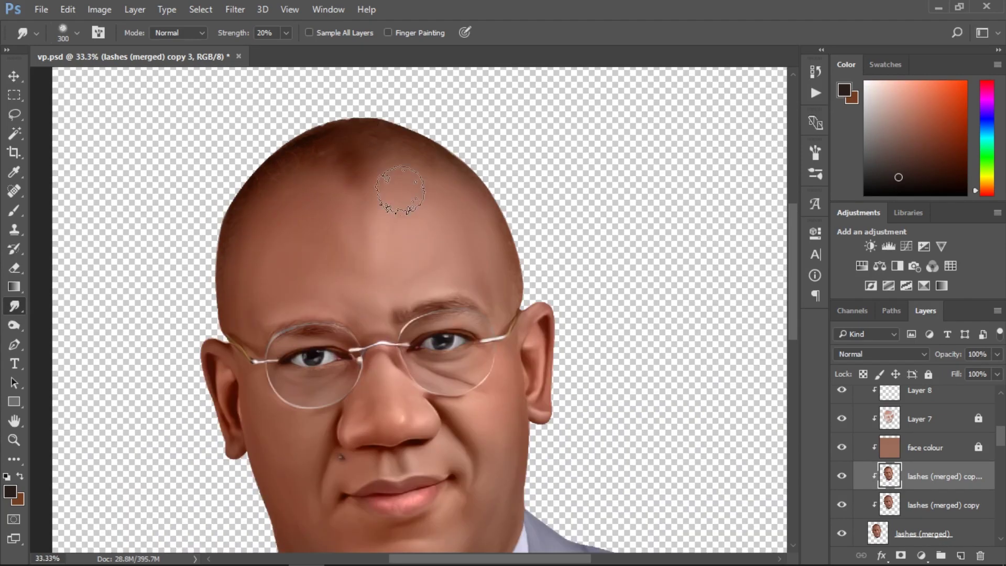
key("ctrl+minus")
- Lighten Layer 9's midtones, then stamp visible layers into Layer 14 and hide Group 1
left_click(842, 534)
scroll(845, 536, "up", 2)
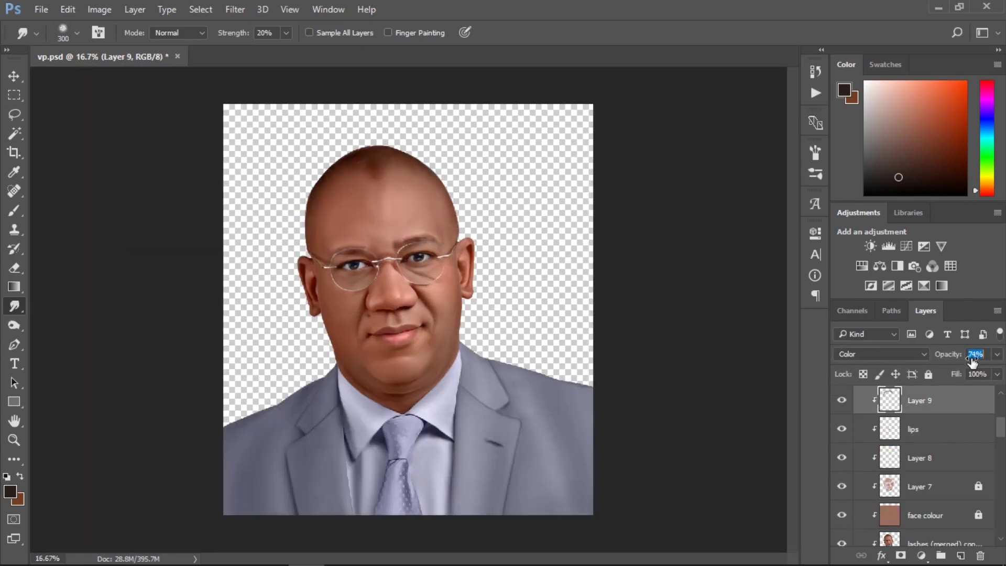
key("o")
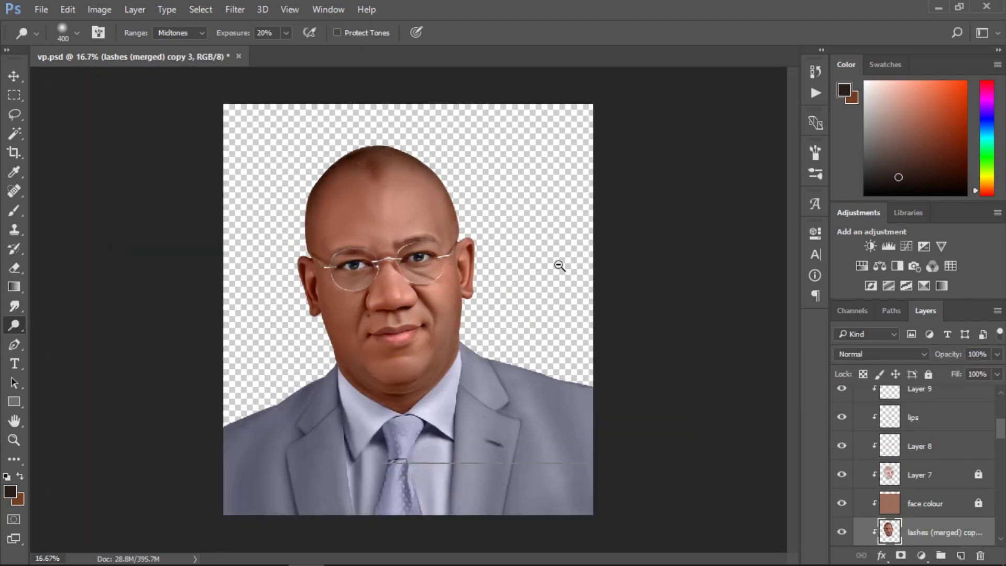
key("ctrl+minus")
scroll(1001, 403, "up", 5)
left_click(897, 423)
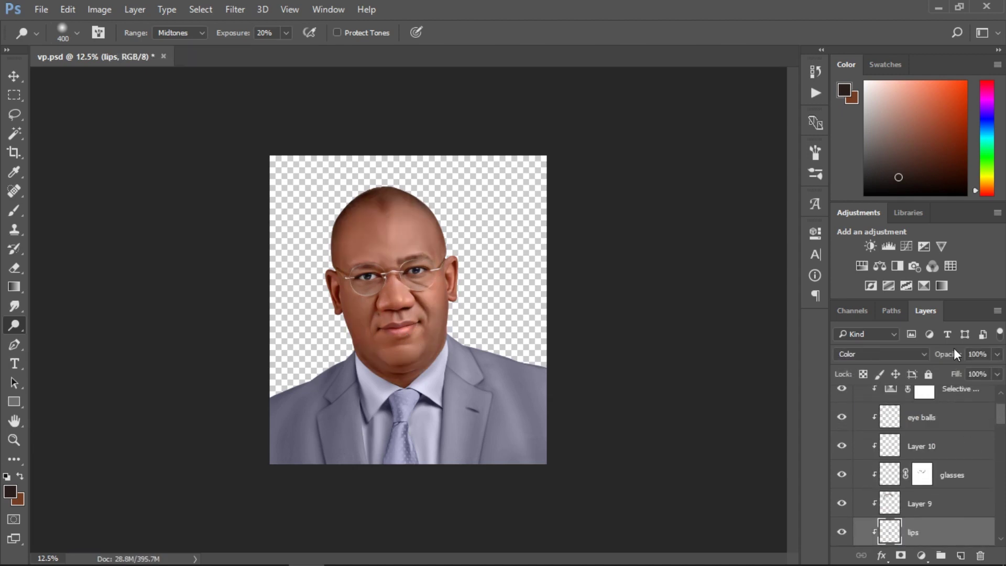
key("ctrl+shift+alt+e")
left_click(842, 452)
- Delete Group 1 (merged), add a new layer, and fill it with a near-white bluish grey
left_click_drag(881, 403, 981, 556)
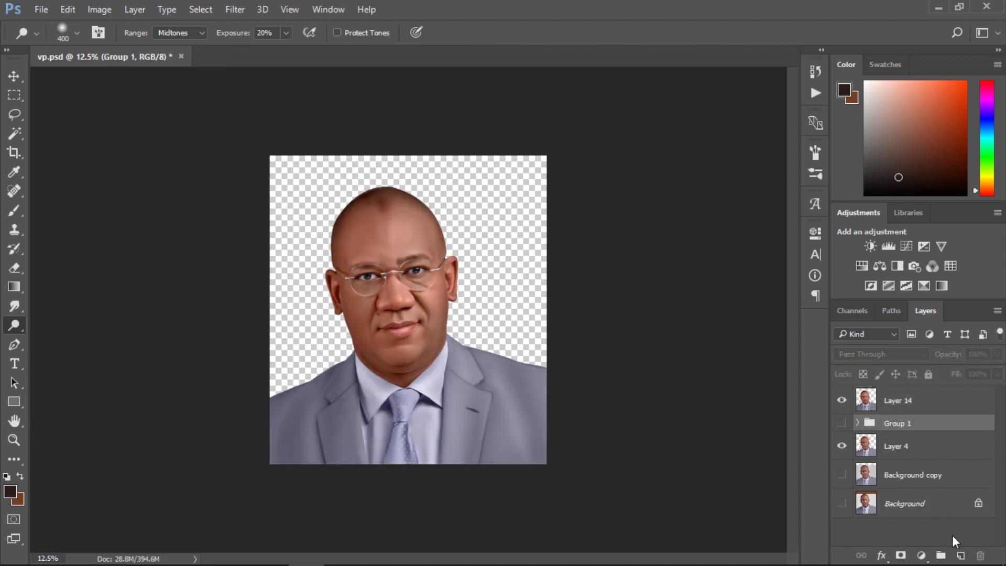
left_click(961, 555)
key("alt+v")
key("Escape")
key("v")
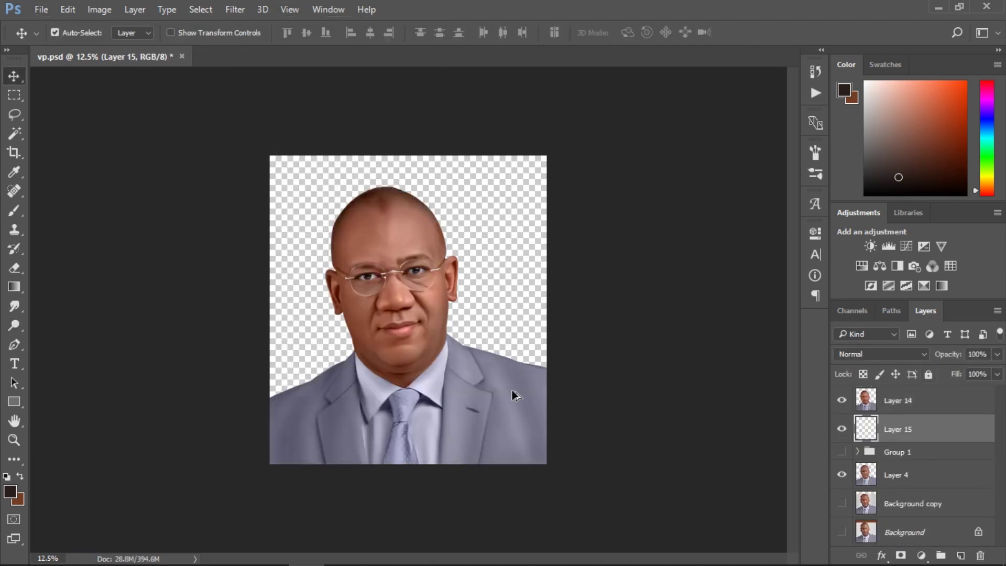
left_click(6, 213)
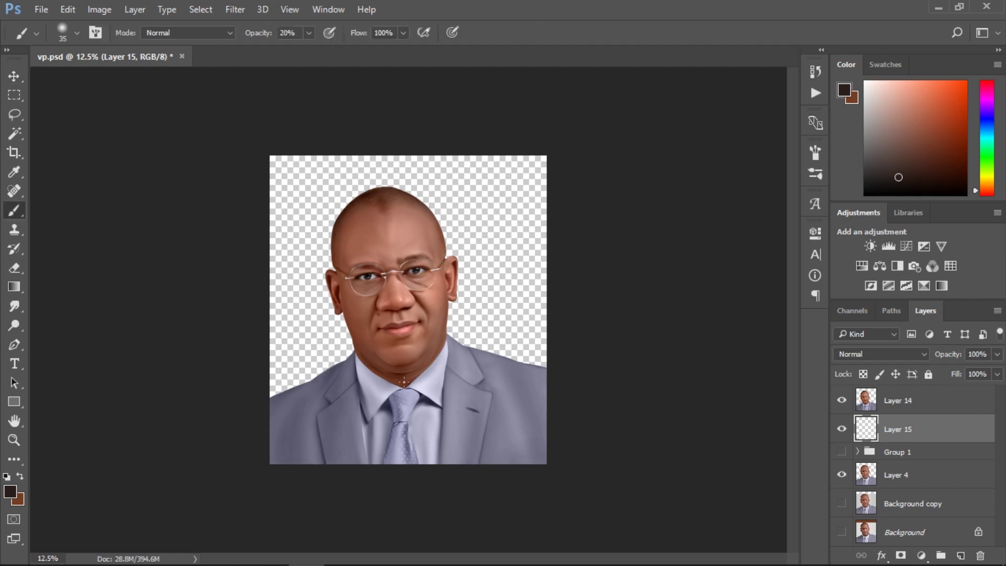
left_click(510, 389, "alt")
left_click_drag(877, 130, 868, 91)
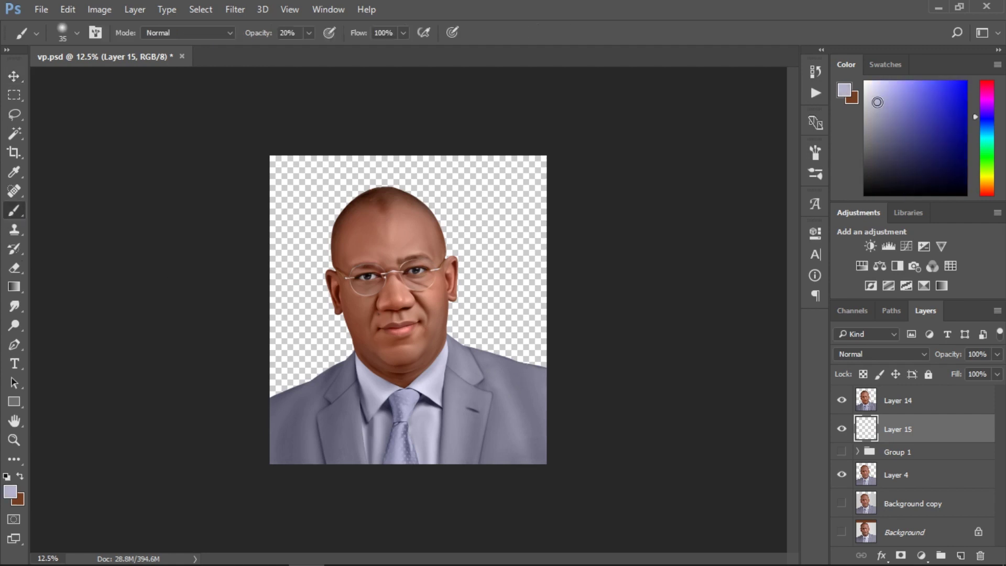
key("alt+BackSpace")
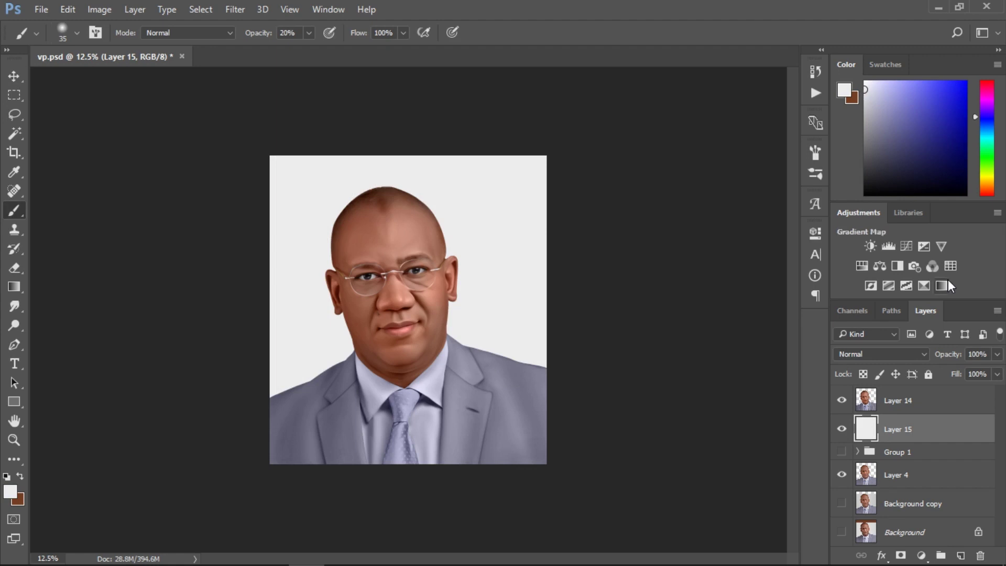
- Refill the background layer with a very light grey, then a darker grey
left_click(513, 393, "alt")
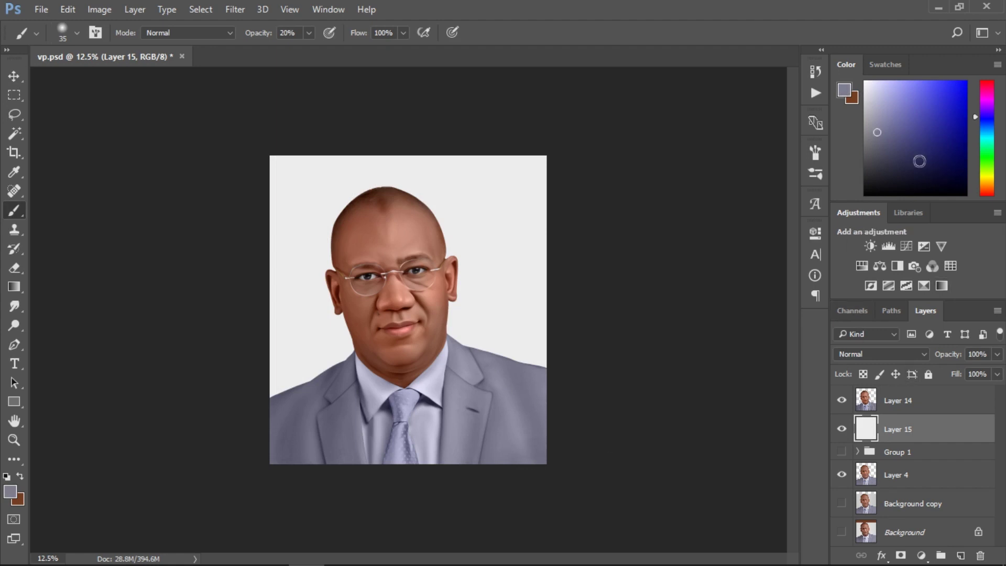
left_click_drag(871, 103, 864, 111)
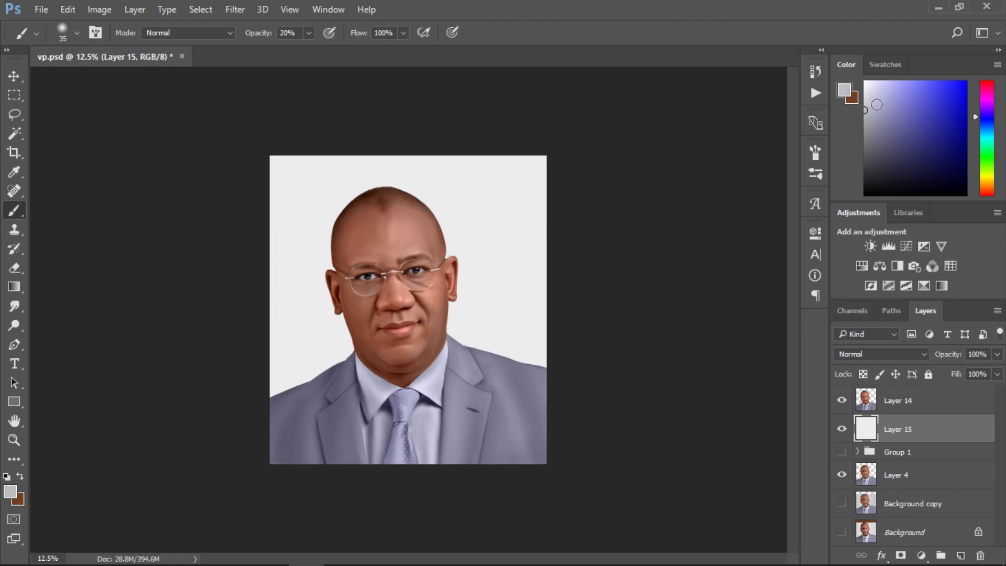
key("alt+BackSpace")
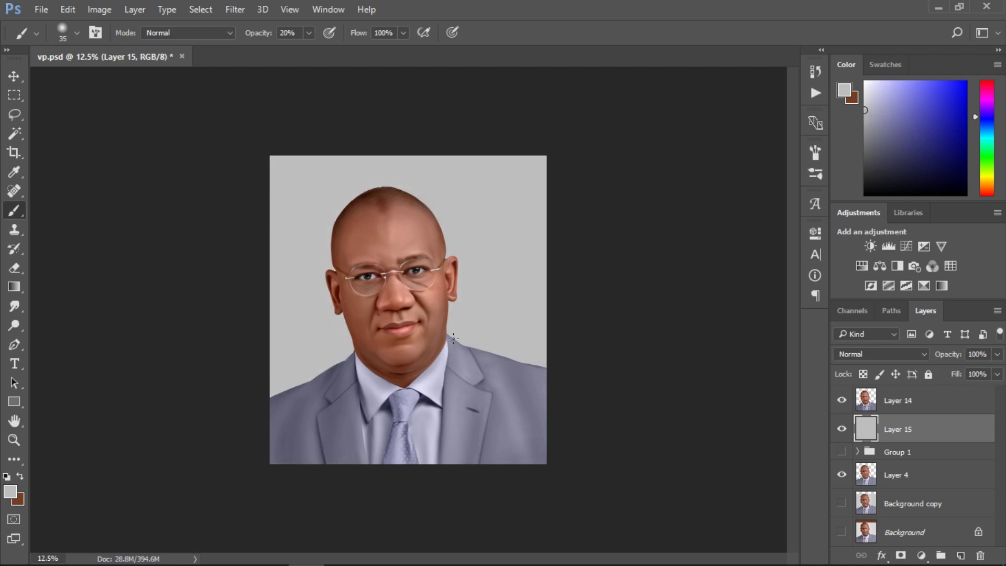
key("o")
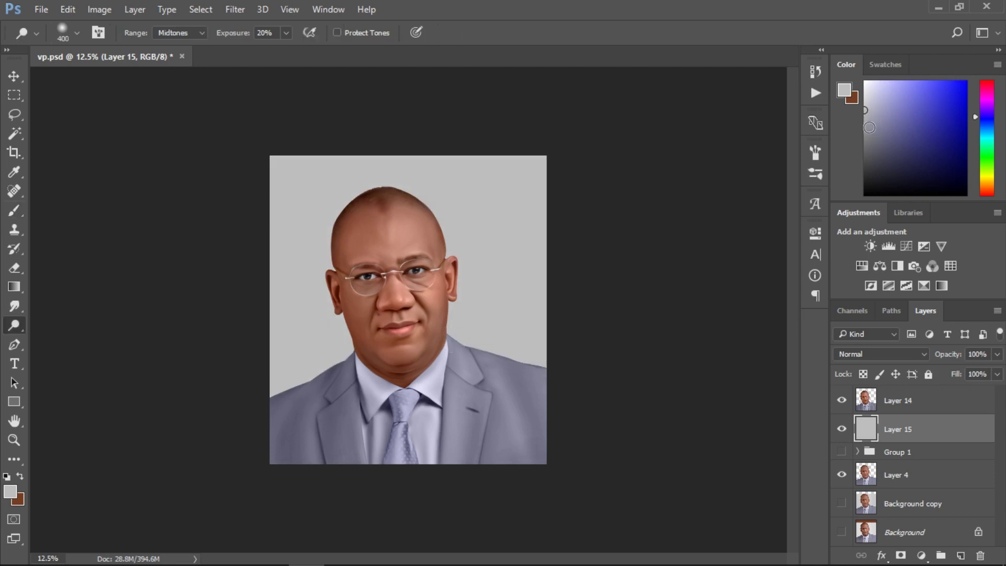
left_click(865, 126)
key("alt+BackSpace")
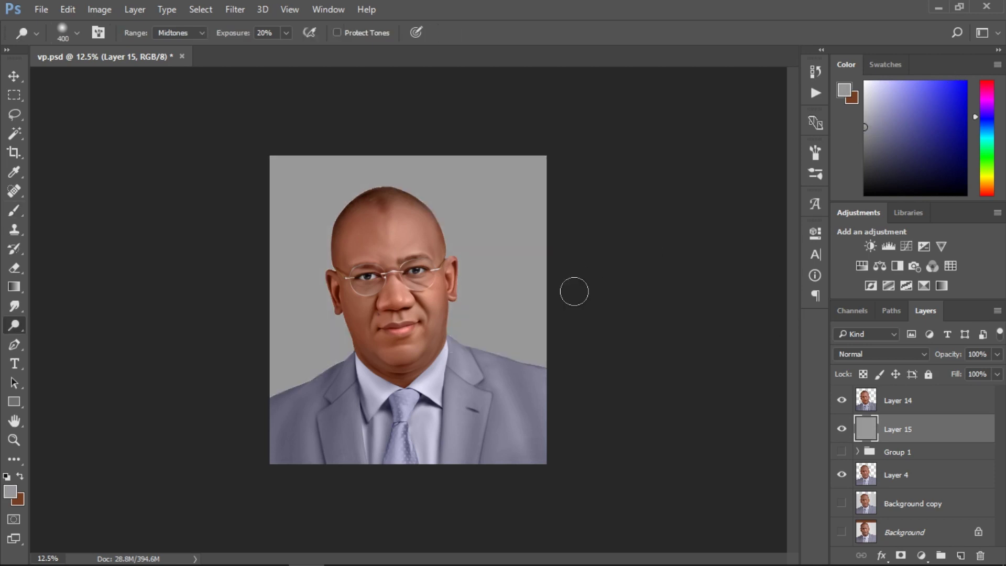
- Enlarge the brush to 3100 px and pick a saturated lavender sampled from the suit
key("b")
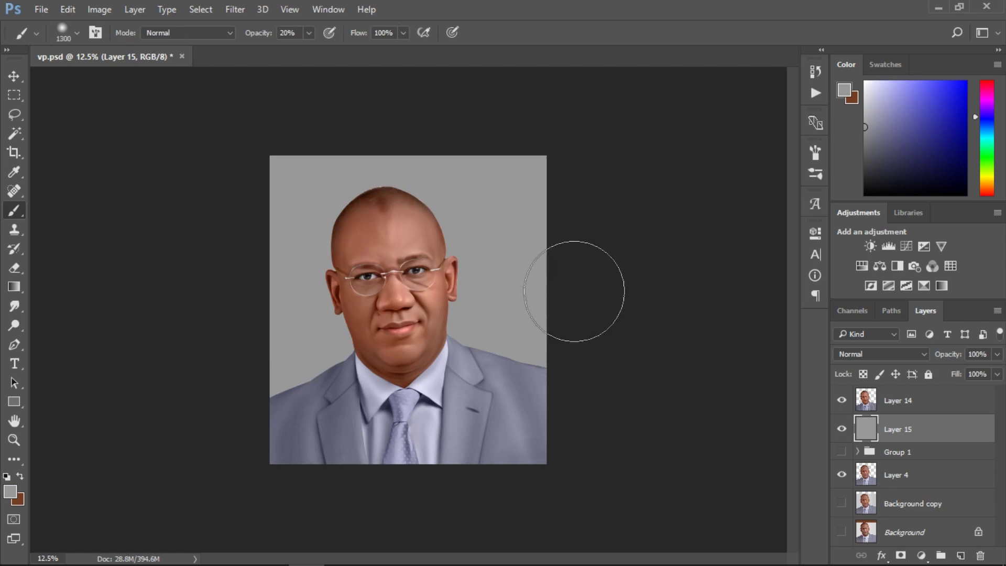
left_click_drag(574, 292, 494, 442)
left_click(497, 412, "alt")
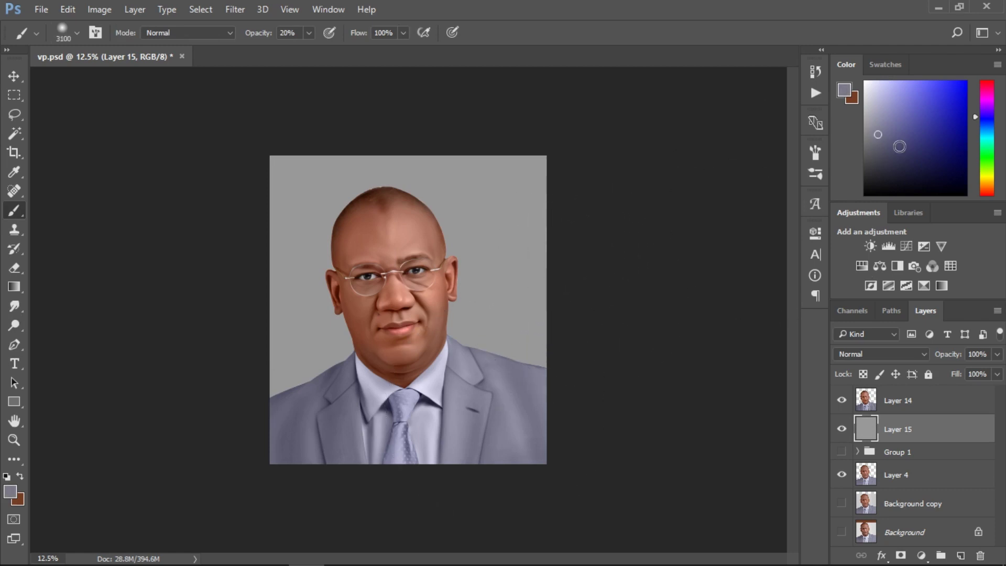
left_click(890, 117)
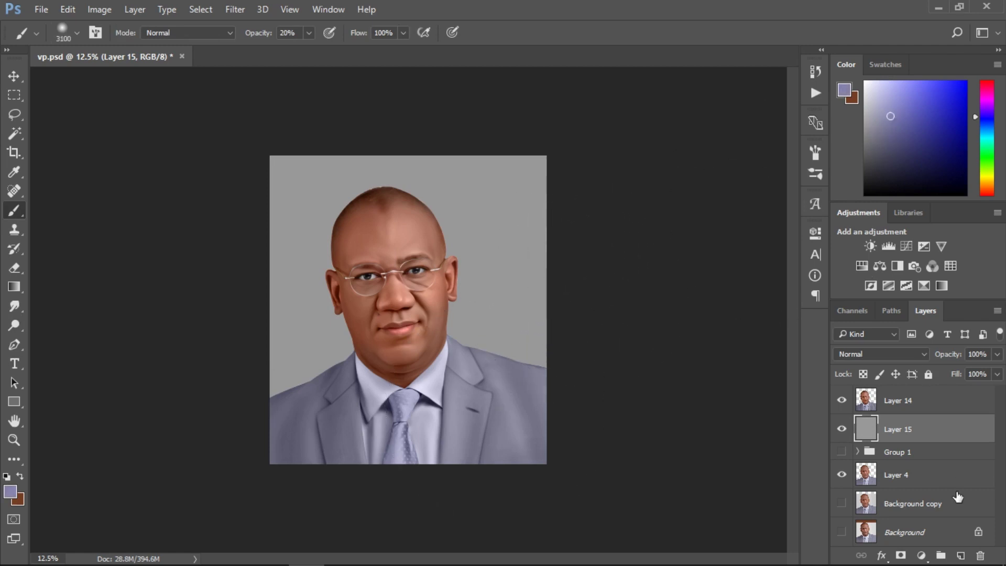
- Paint a soft lavender glow on new Layer 16 around the figure, then save vp.psd
left_click(962, 557)
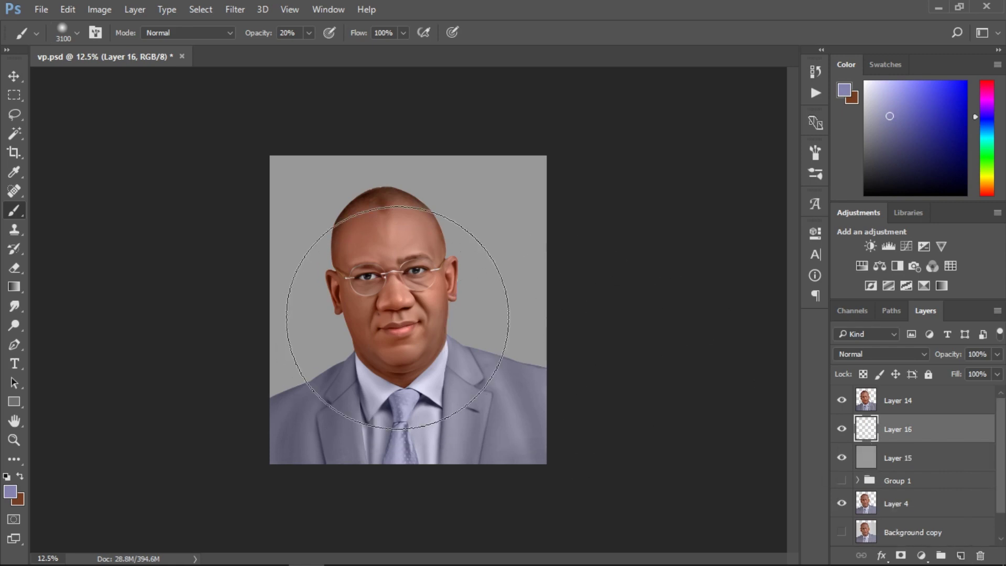
left_click(398, 317)
mouse_move(397, 317)
left_mouse_down()
mouse_move(393, 382)
mouse_move(370, 390)
mouse_move(433, 386)
mouse_move(436, 402)
left_mouse_up()
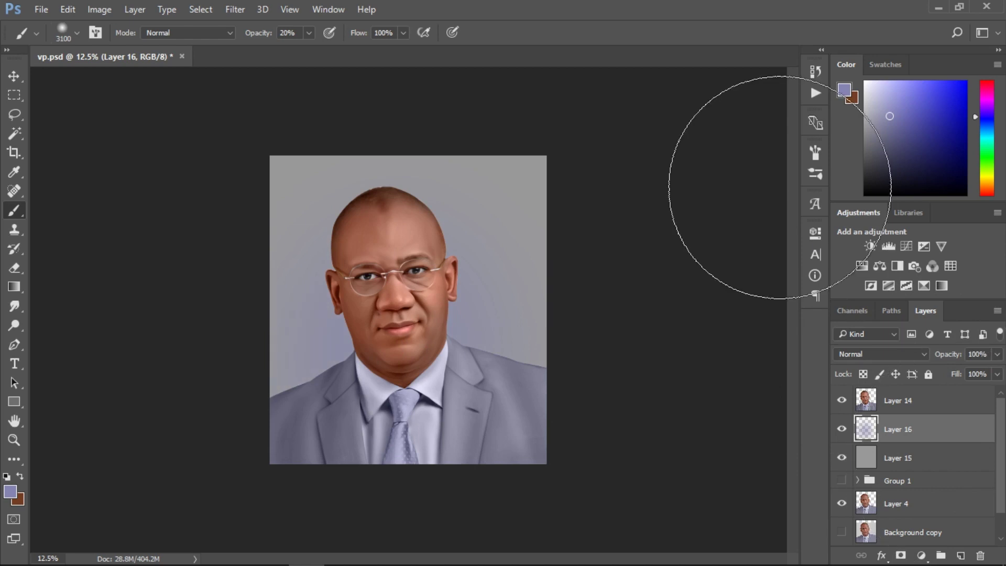
left_click(896, 455)
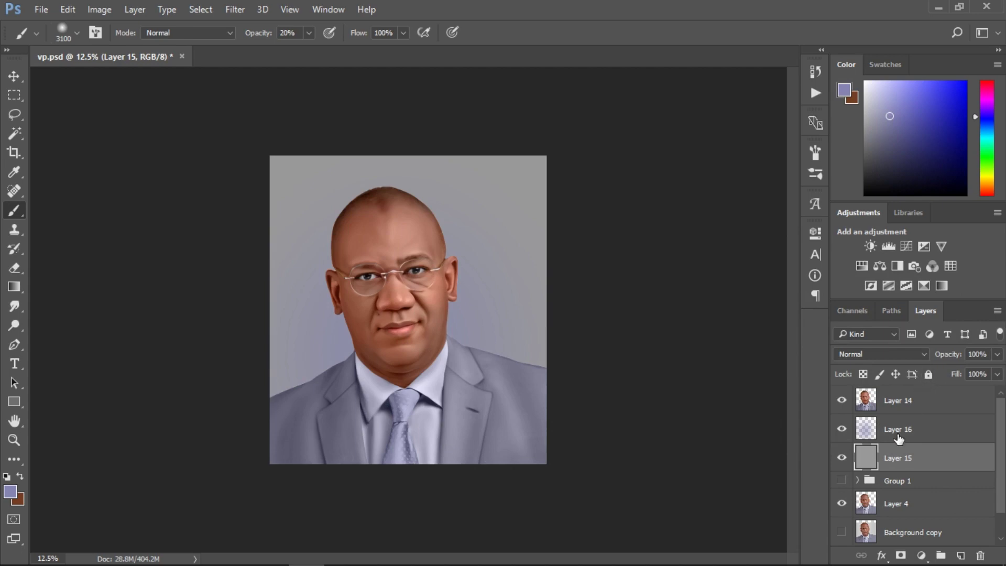
key("ctrl+s")
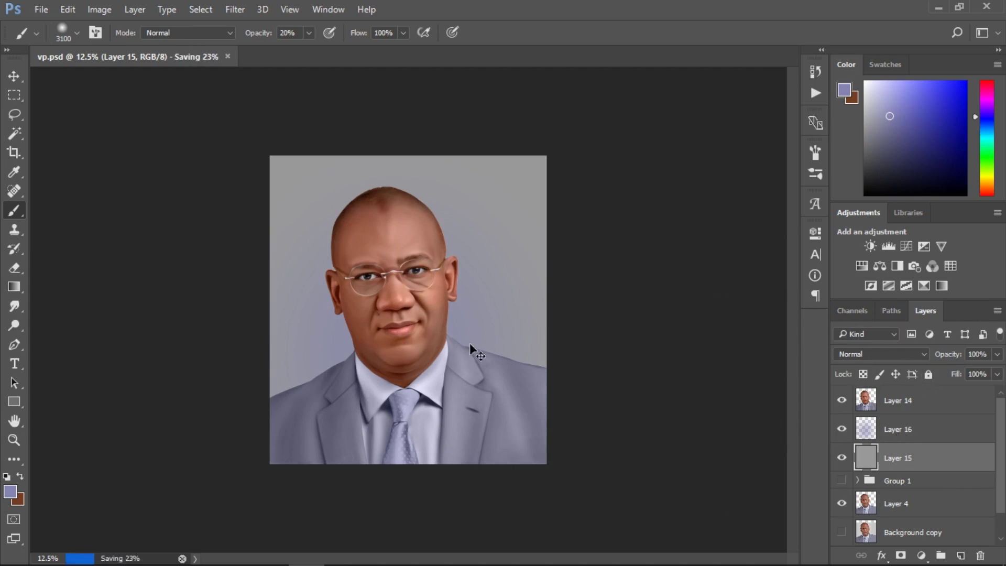